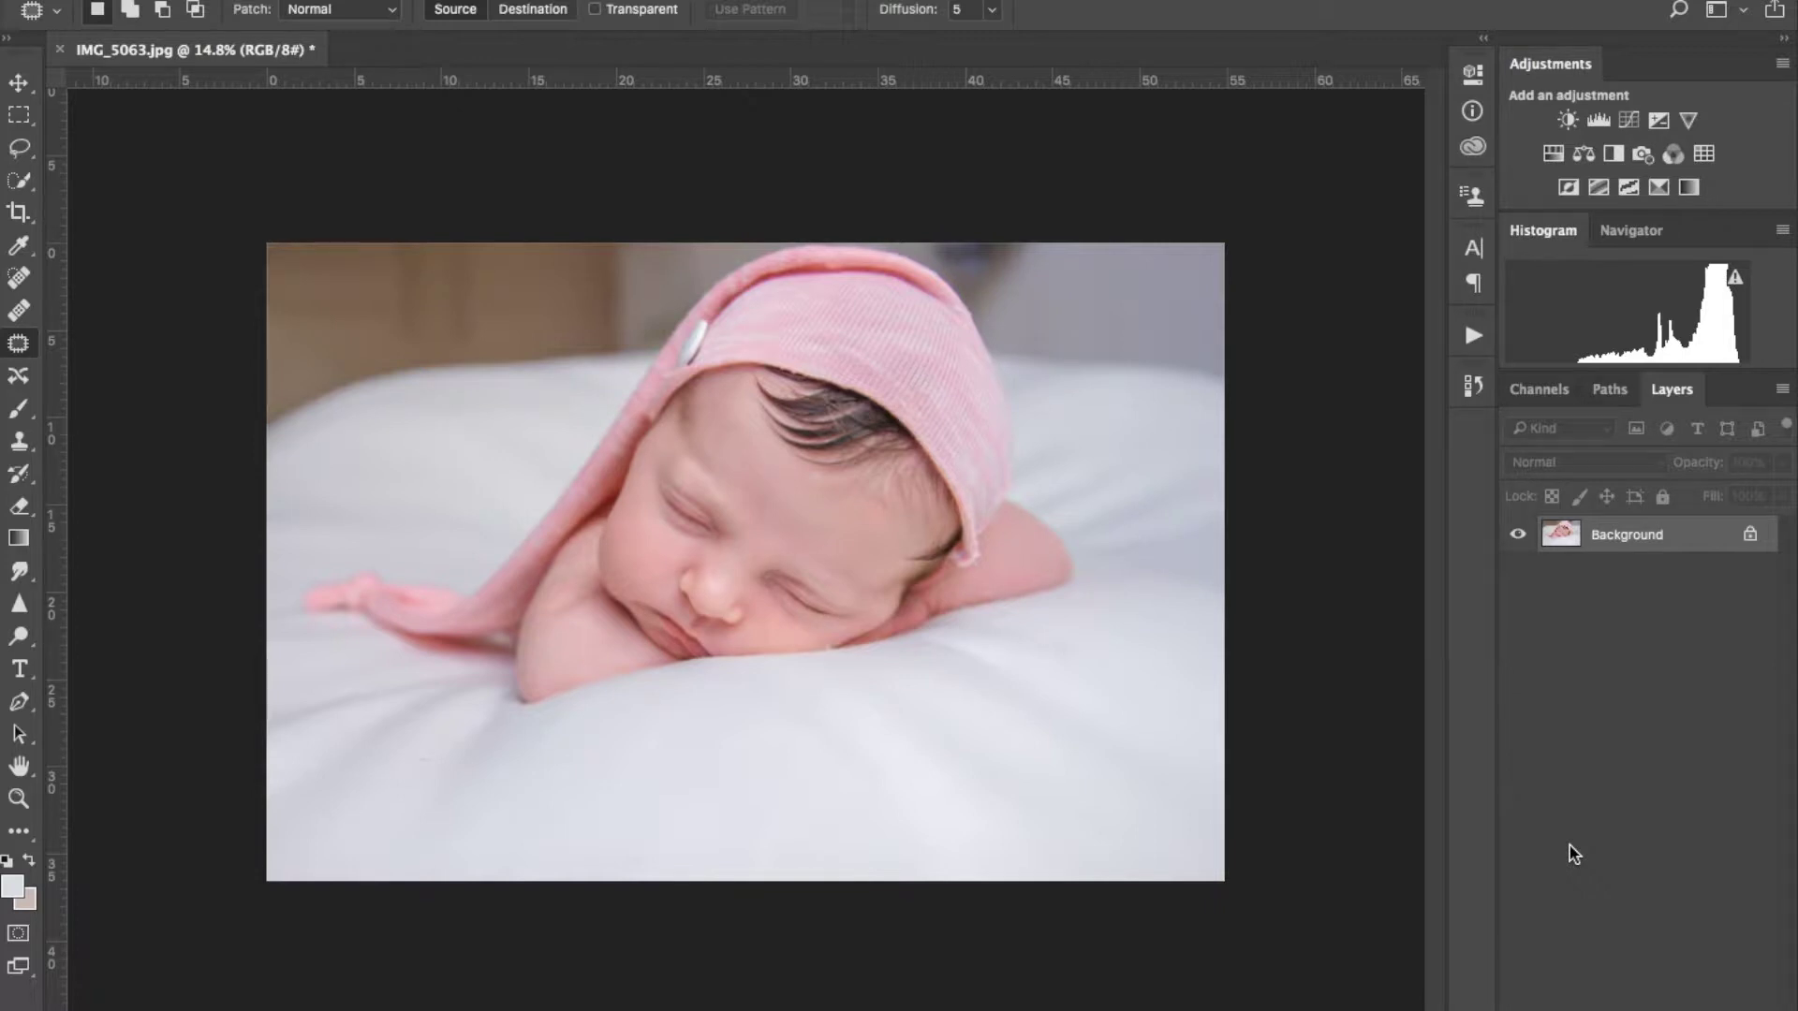
key(super+Tab)
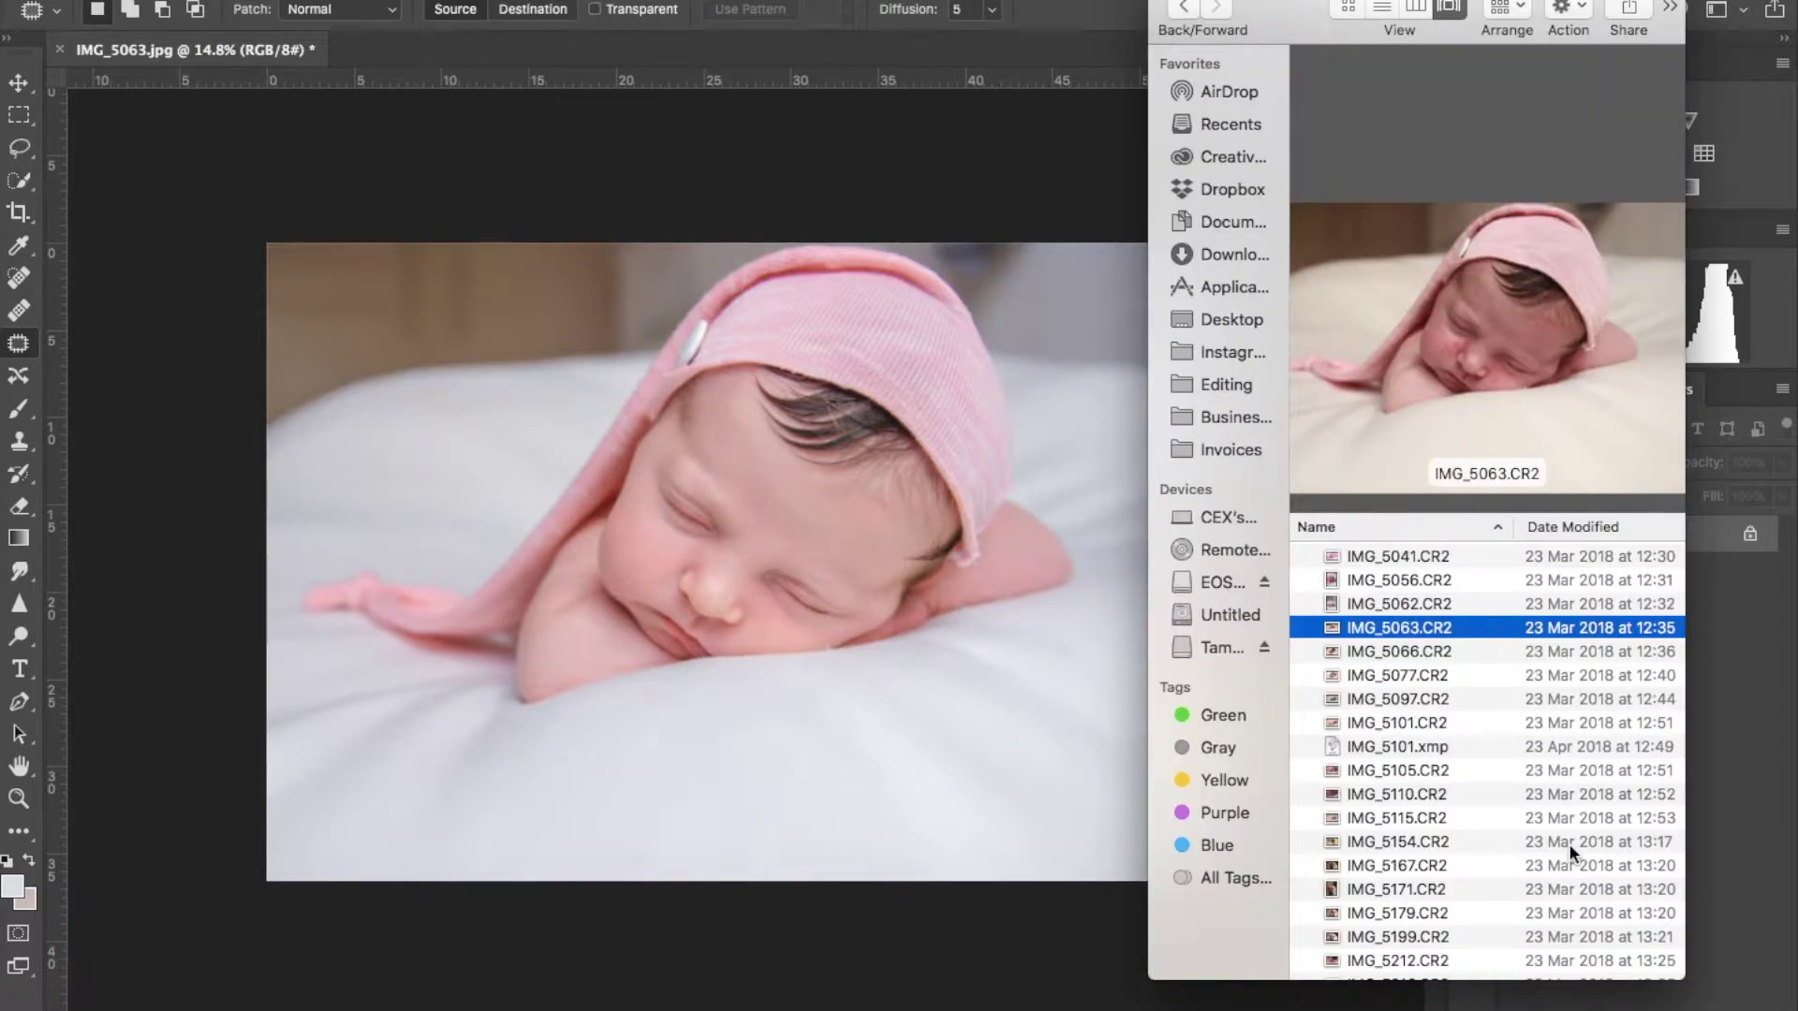
key(space)
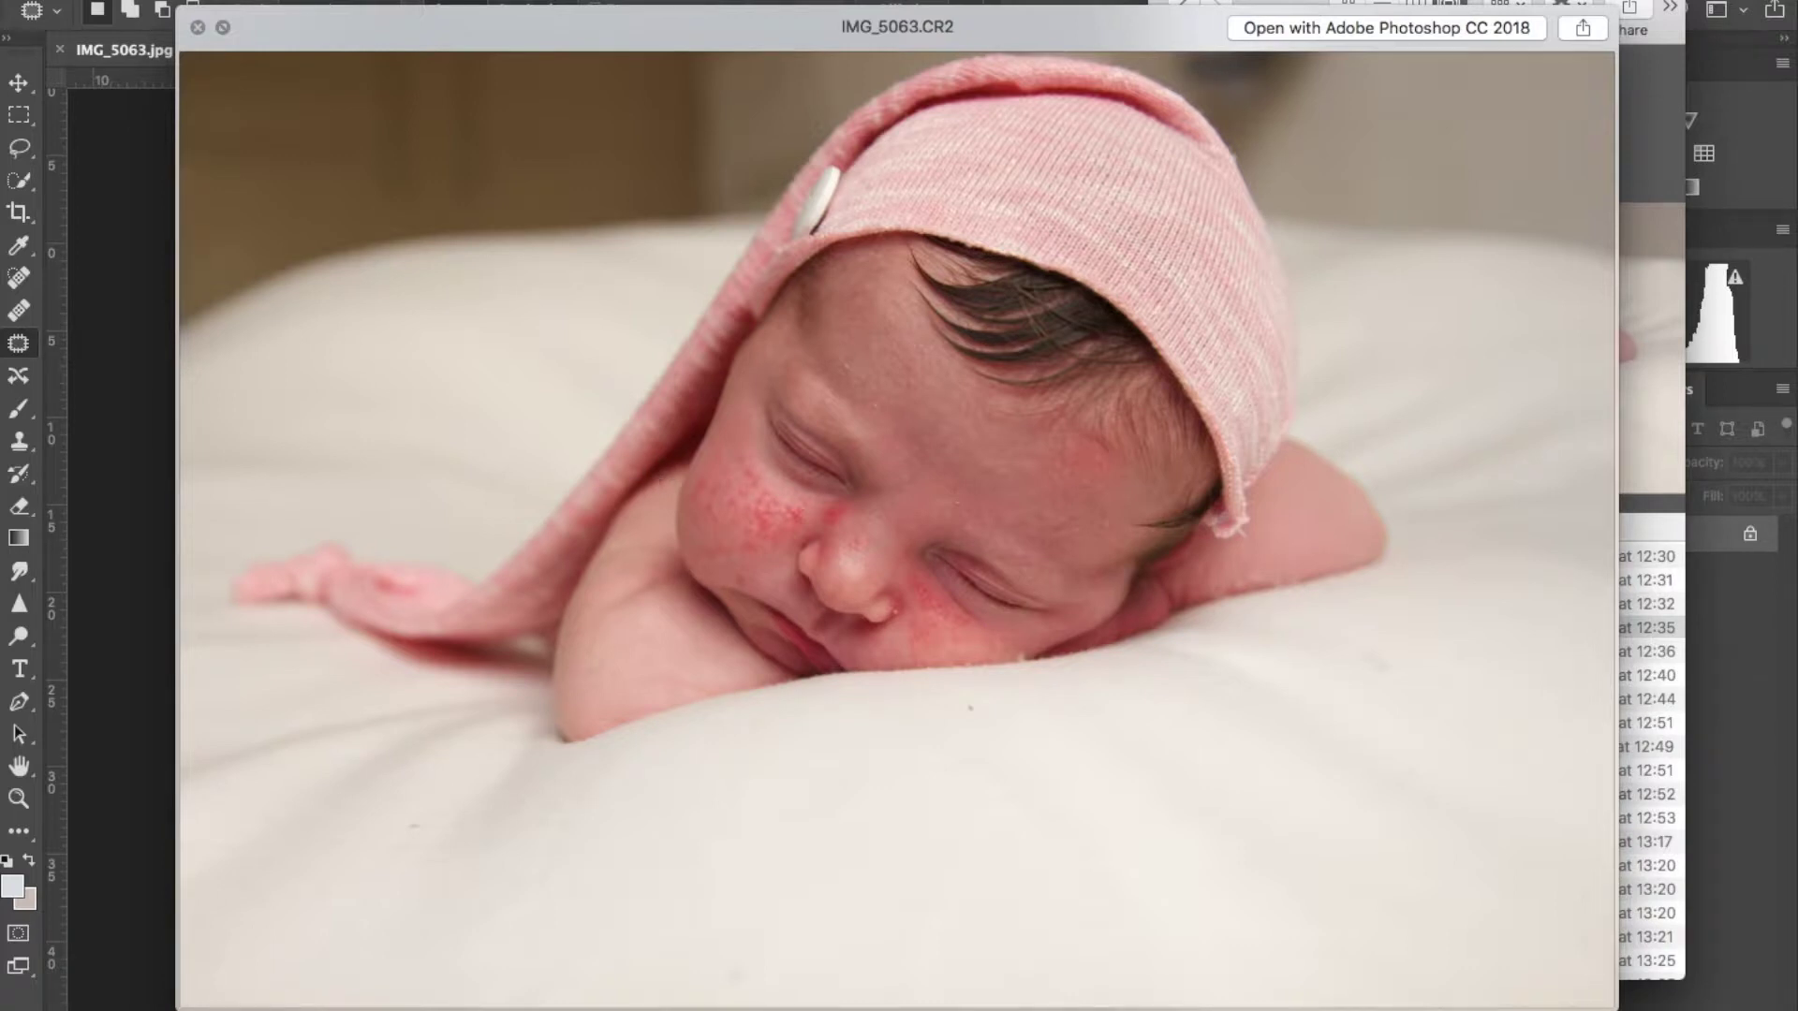
key(space)
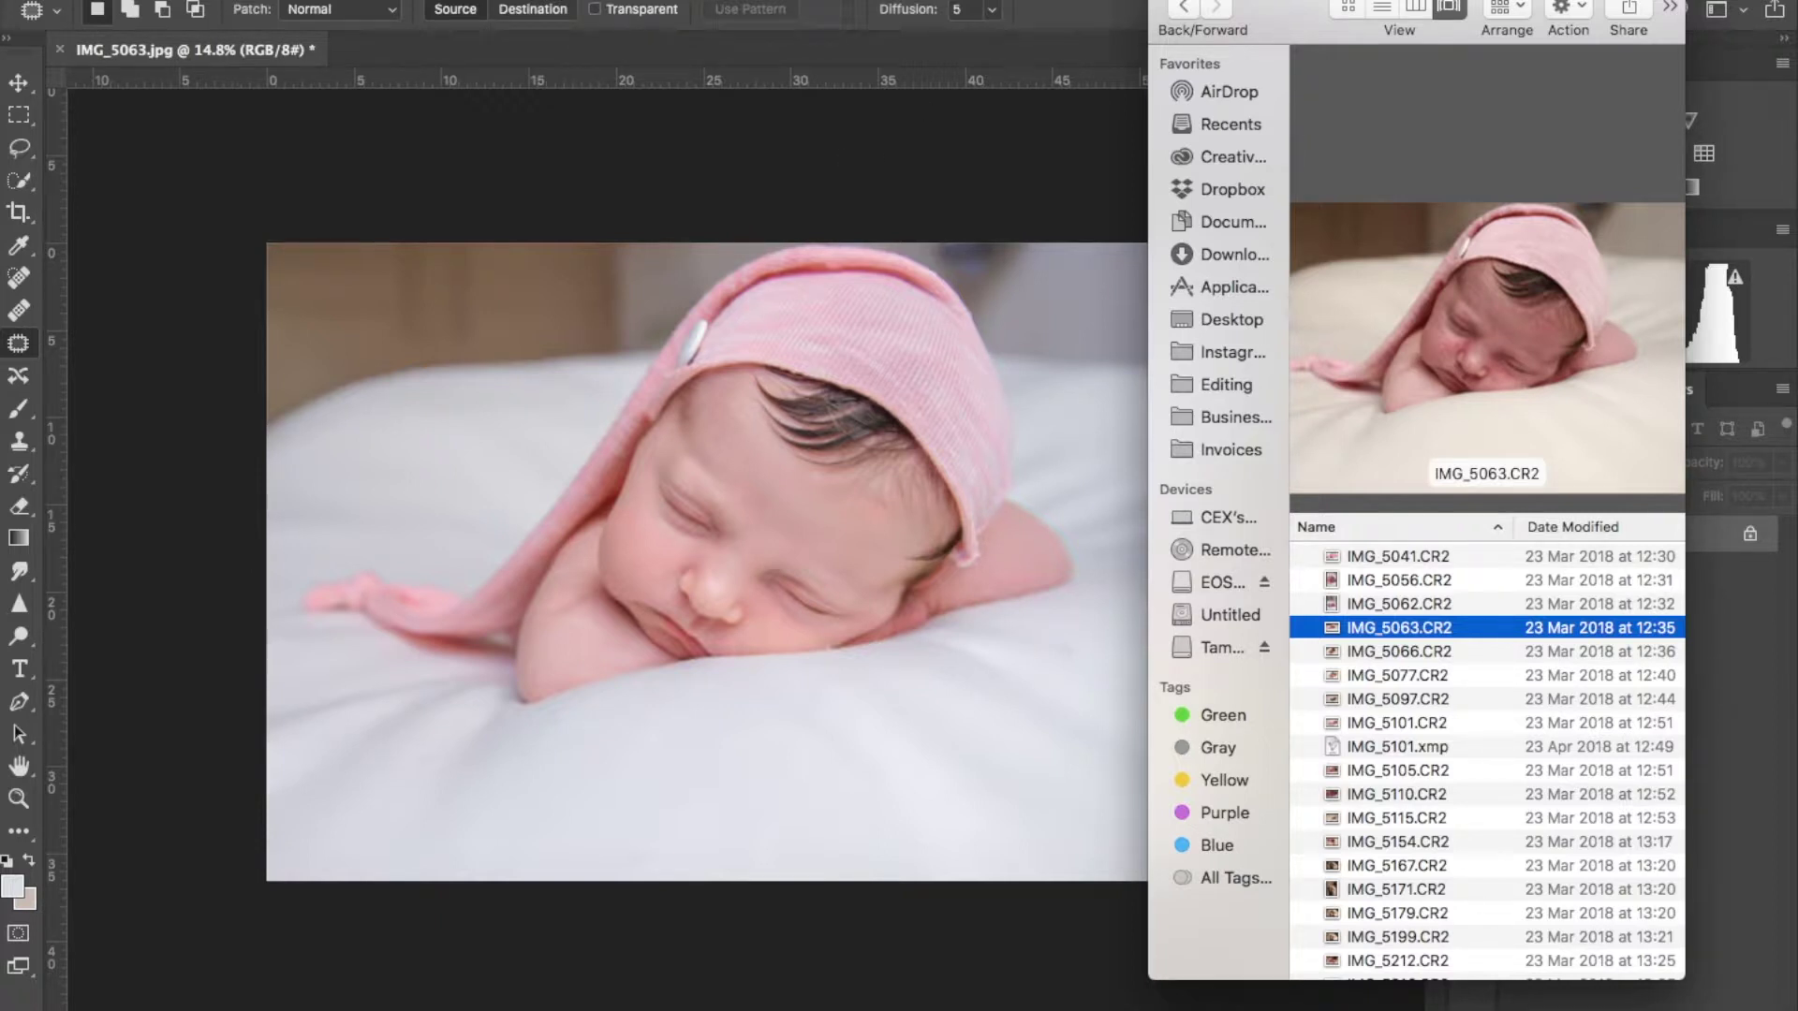
key(super+Tab)
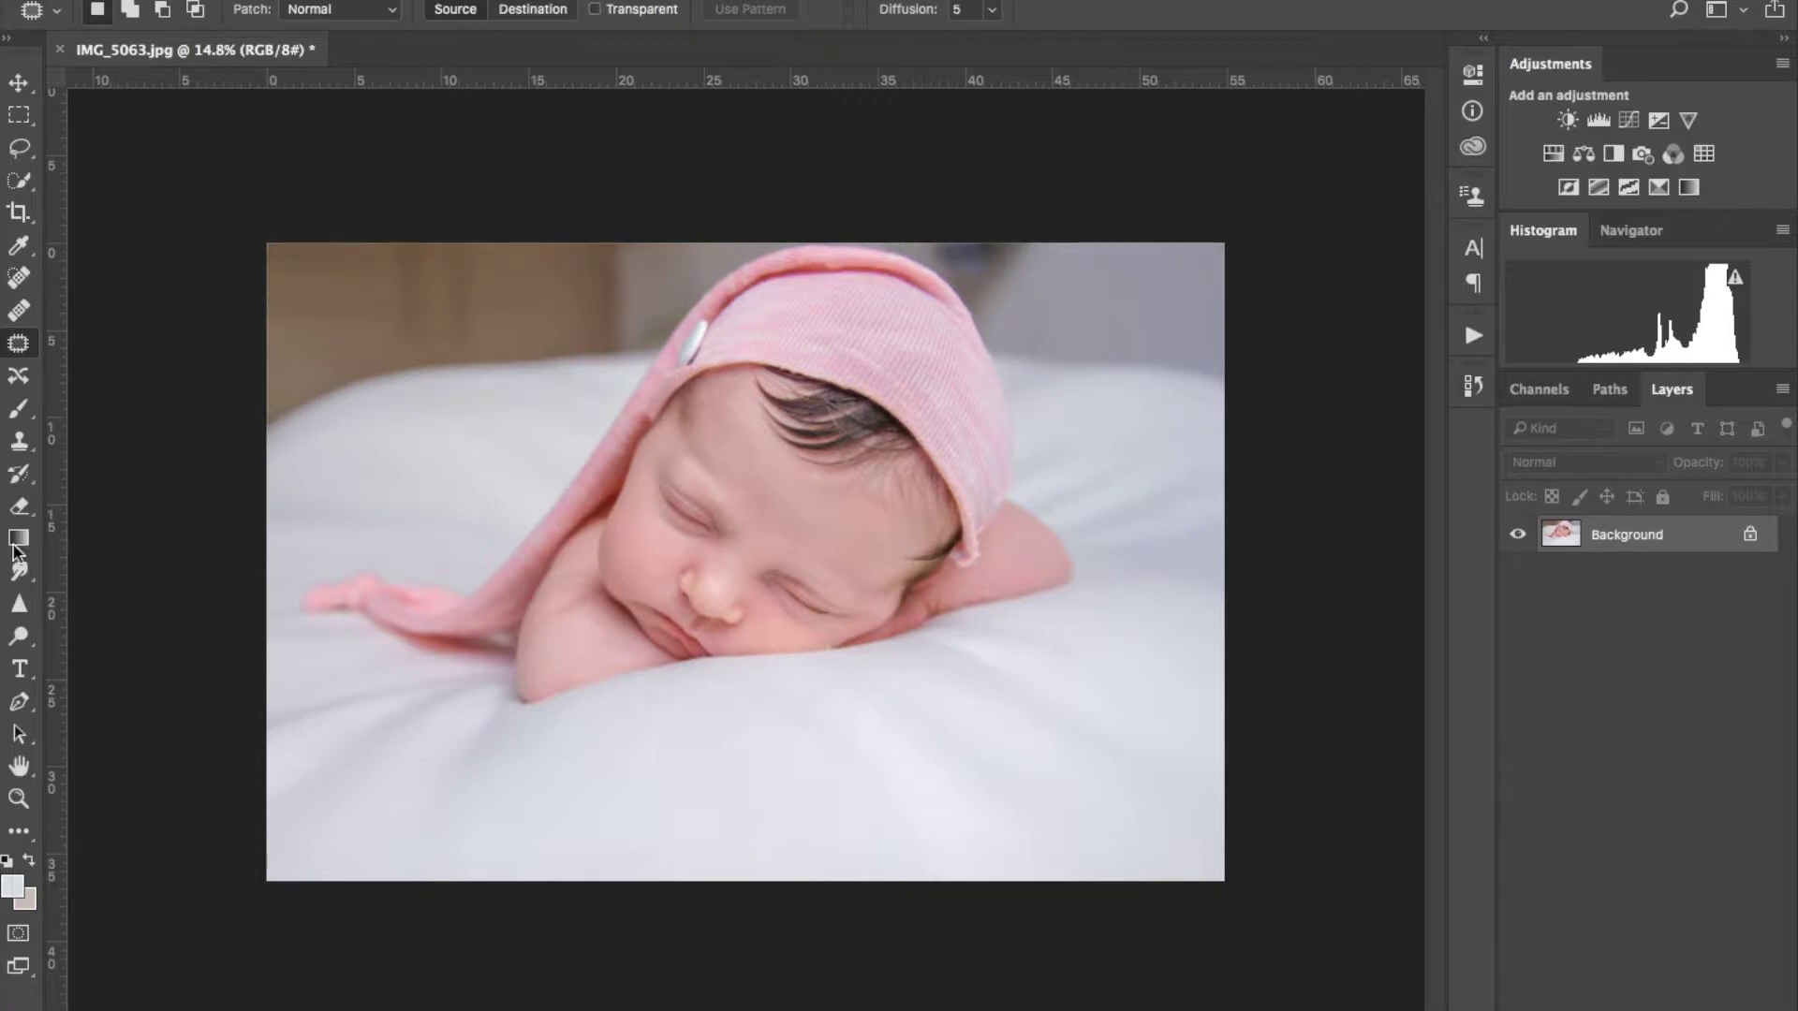
Extend the canvas upward with a Content-Aware crop so new background fills above the hat
click(17, 213)
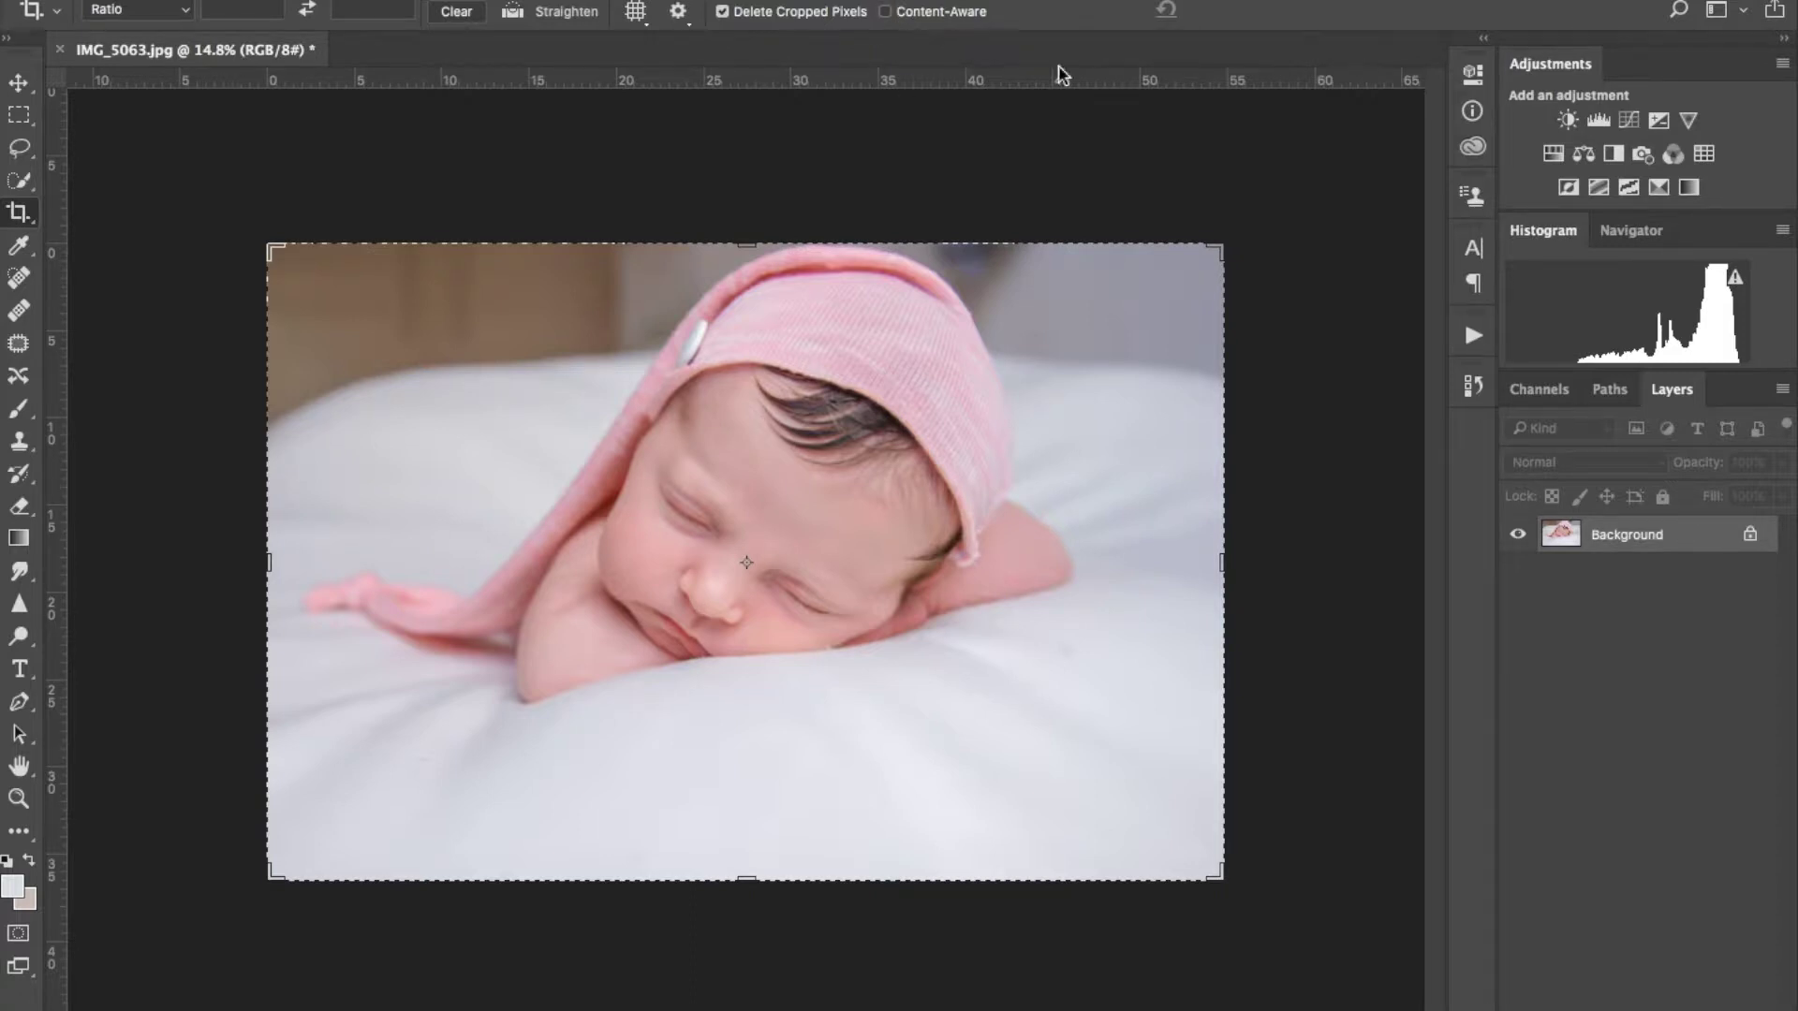
click(931, 13)
drag(1233, 238, 1228, 188)
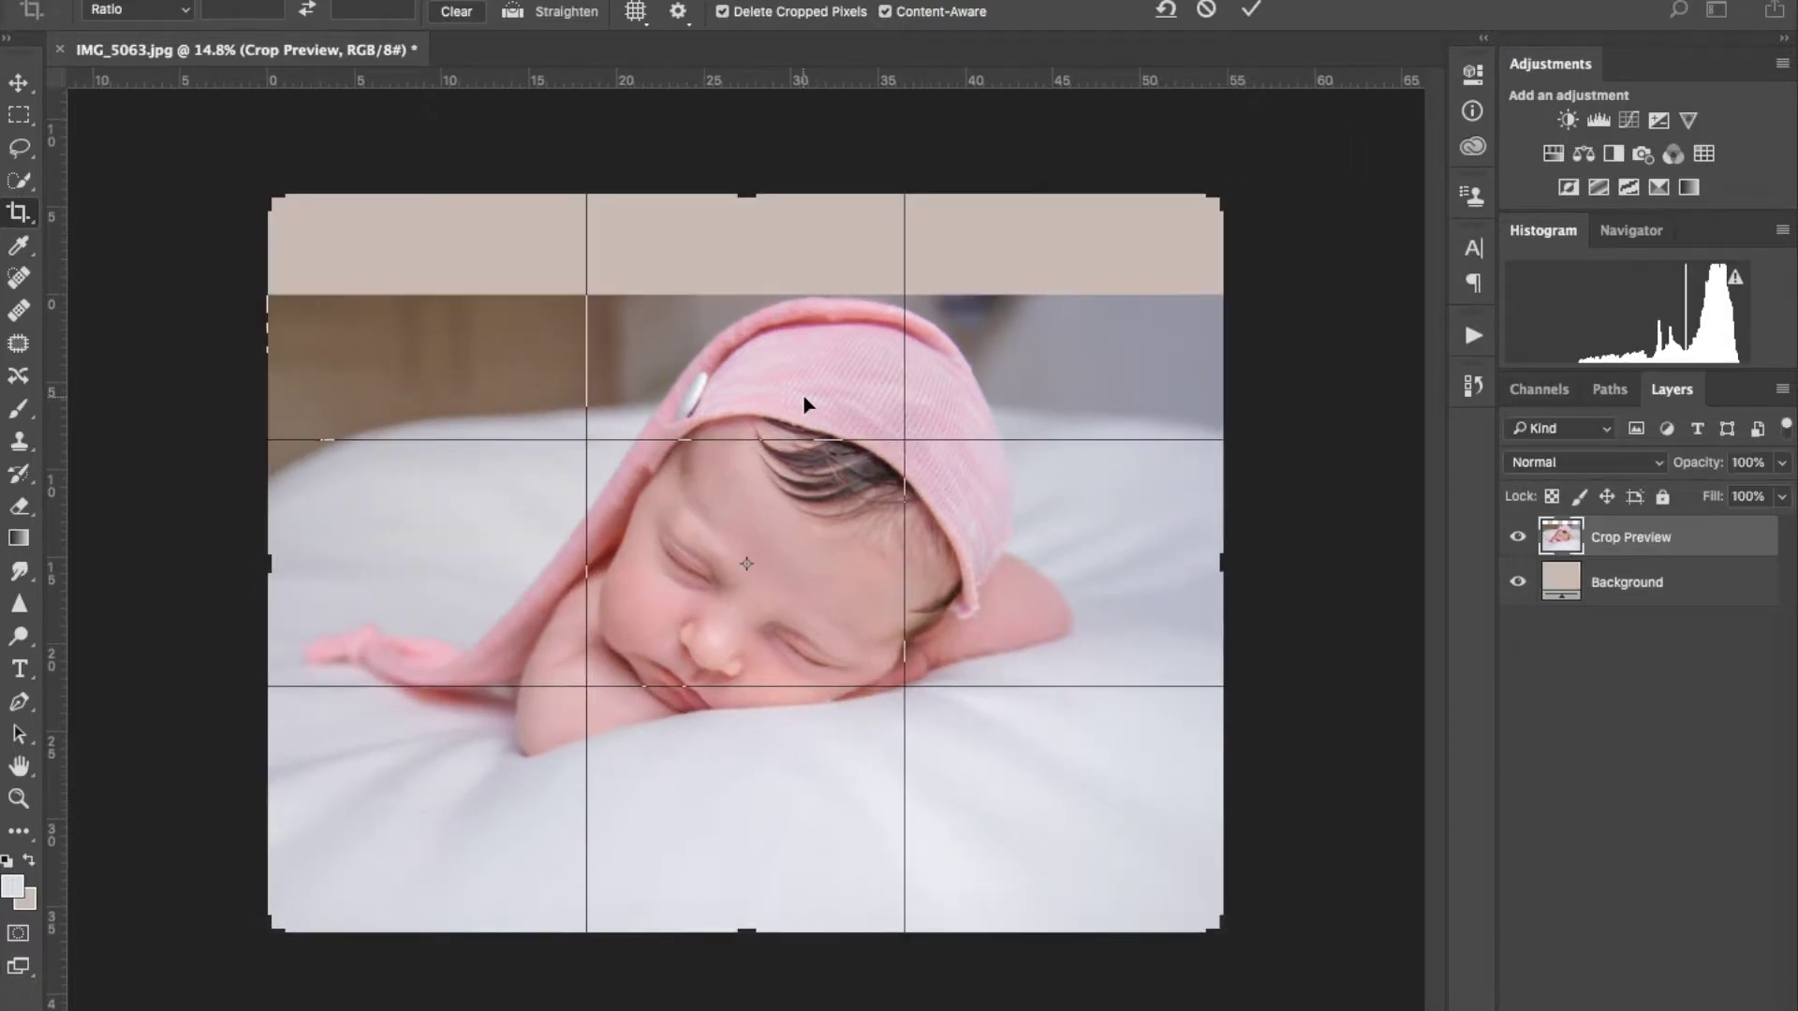
key(Return)
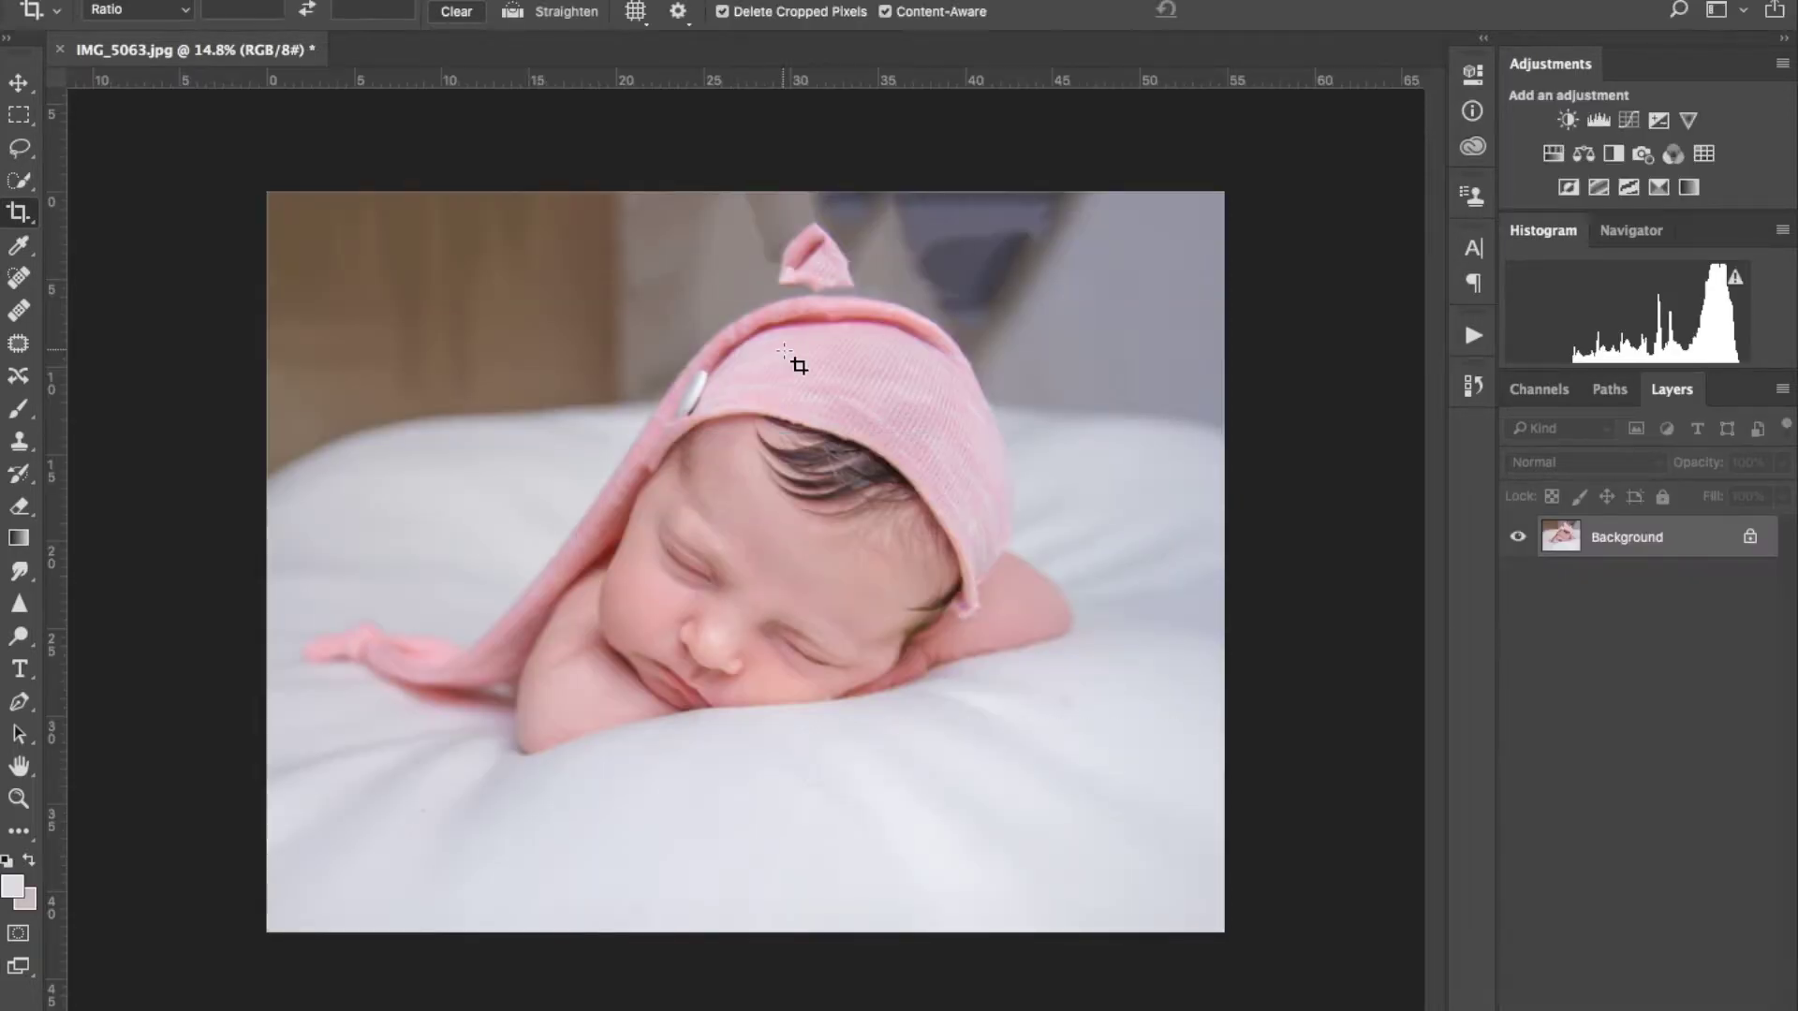
key(j)
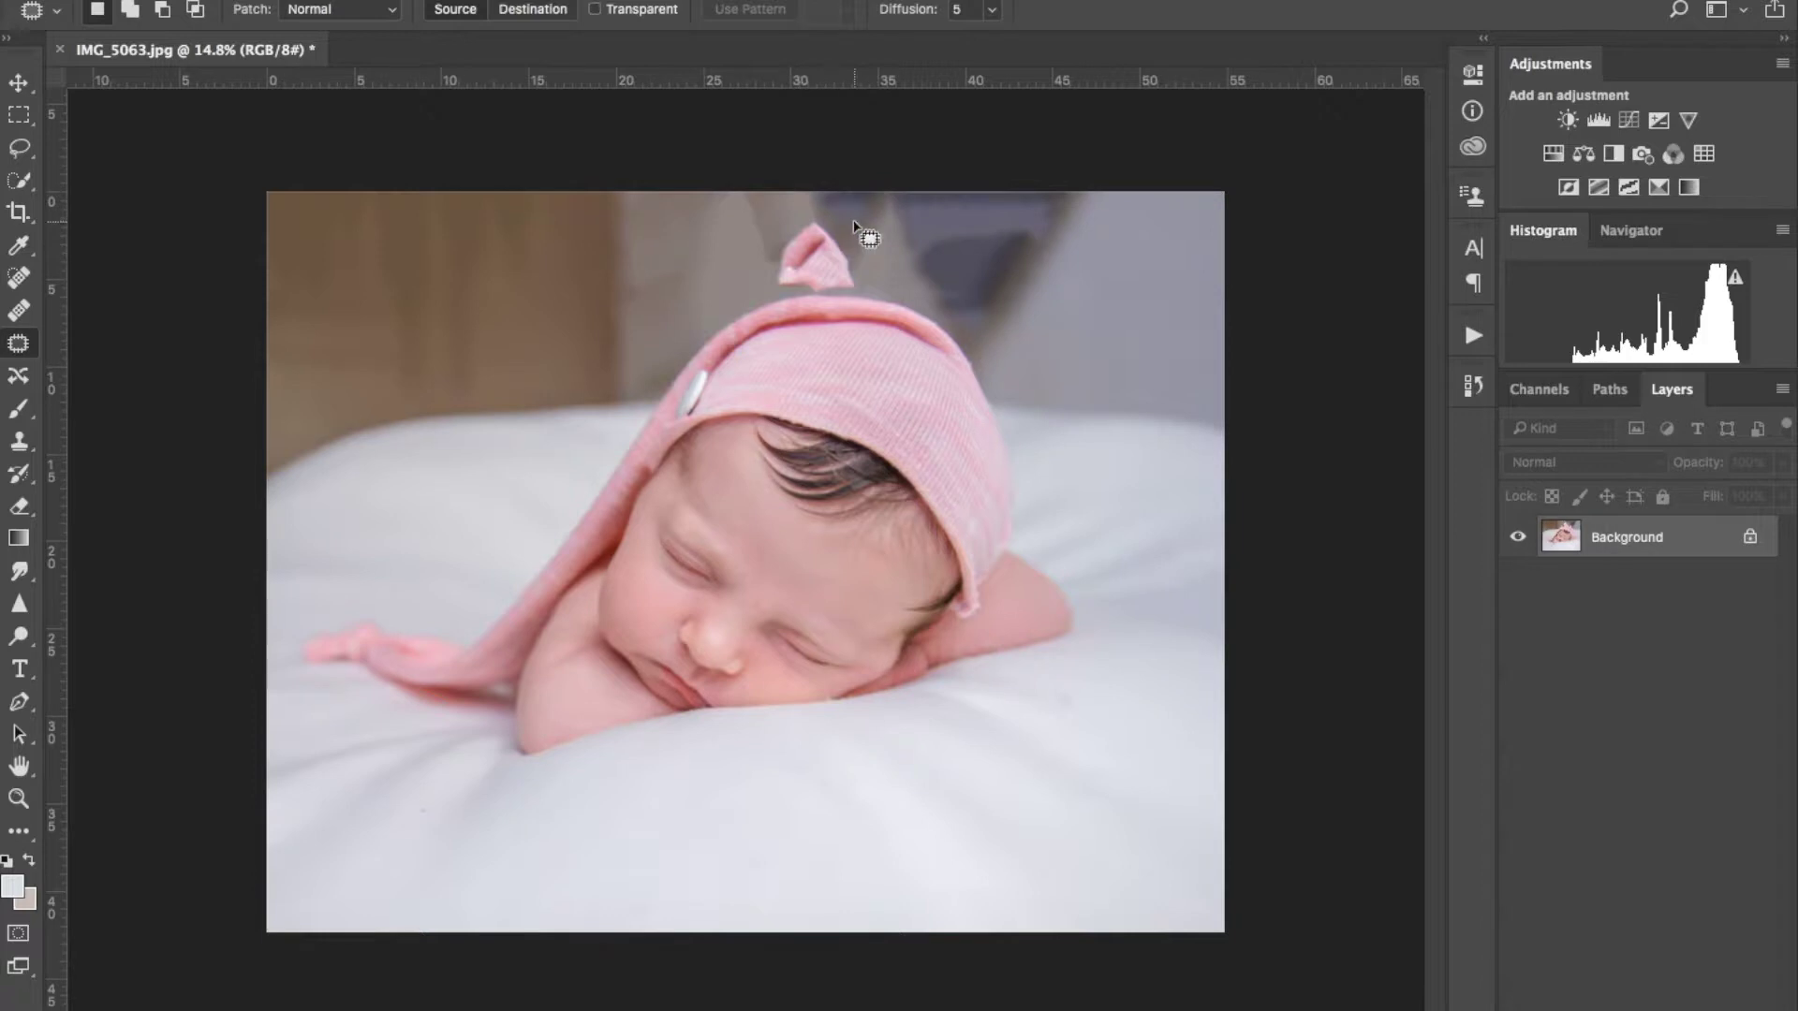
Patch out the duplicated hat tip above the hat with nearby background
scroll(824, 281, up, 3)
scroll(824, 288, up, 3)
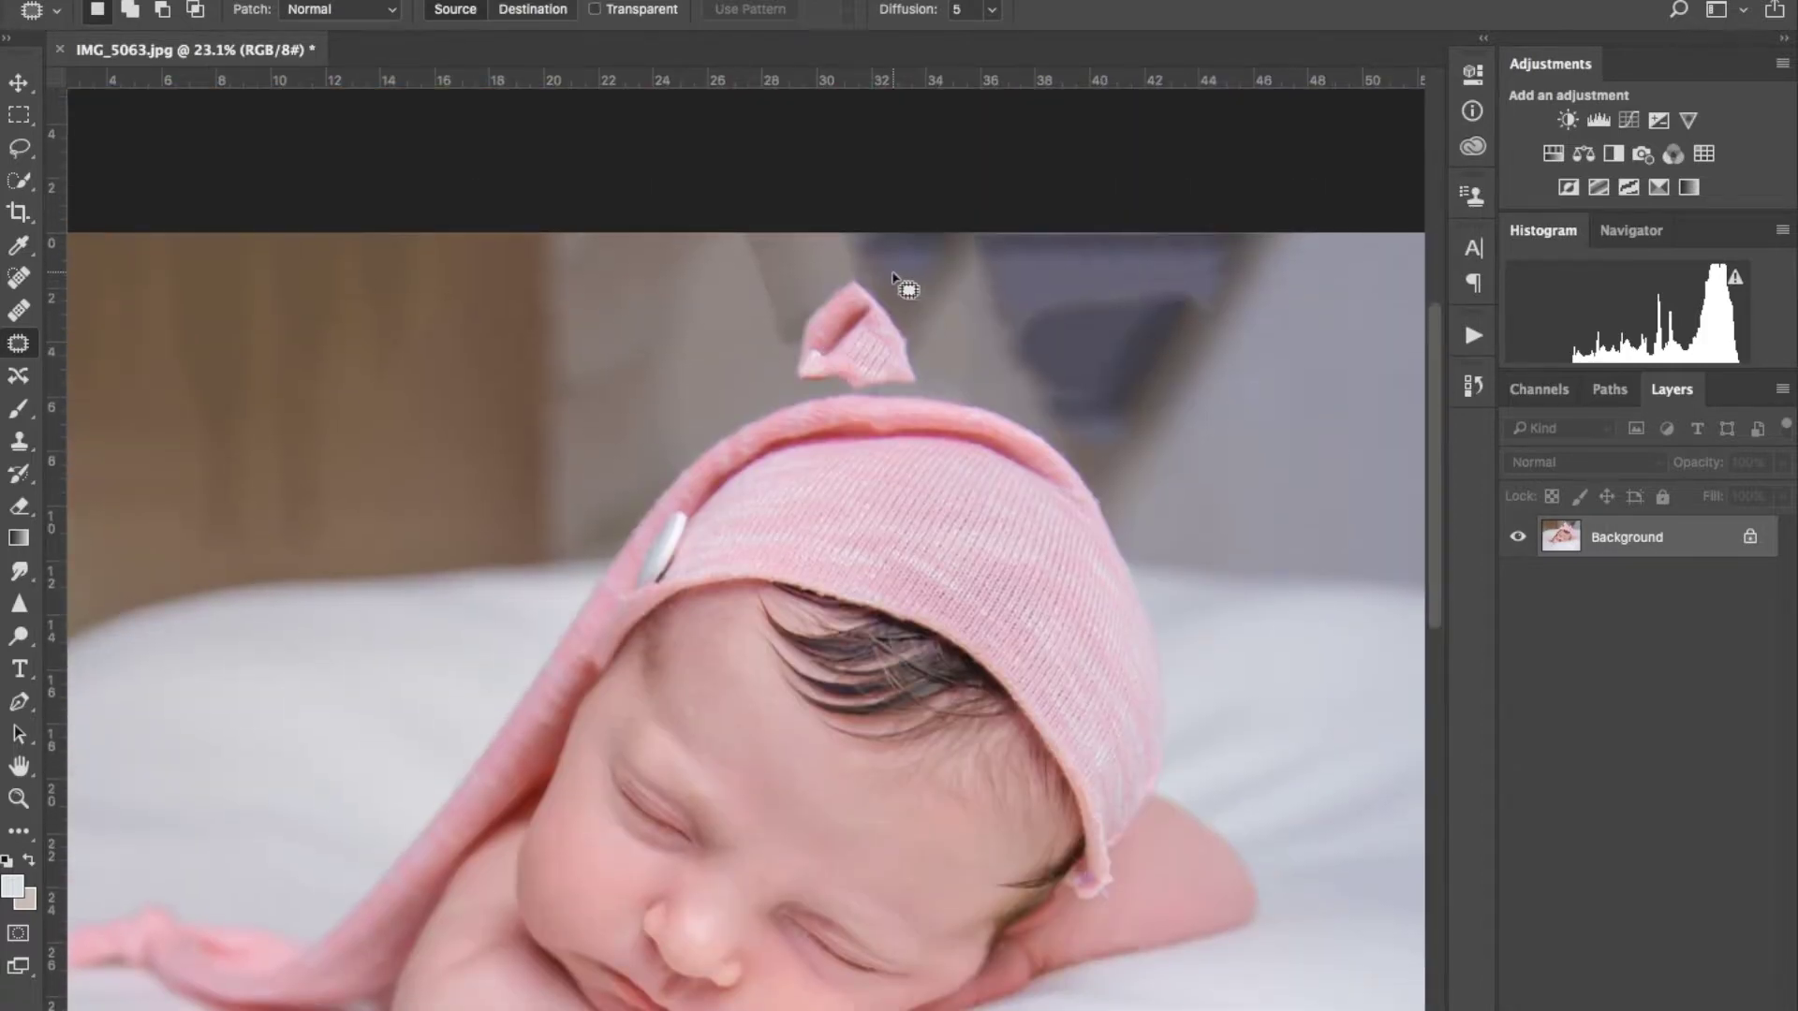
mouse_move(892, 271)
mouse_down()
mouse_move(730, 364)
mouse_move(823, 389)
mouse_move(916, 380)
mouse_move(899, 281)
mouse_move(776, 279)
mouse_move(807, 405)
mouse_move(884, 404)
mouse_move(936, 305)
mouse_move(857, 258)
mouse_up()
drag(854, 337, 662, 373)
key(super+d)
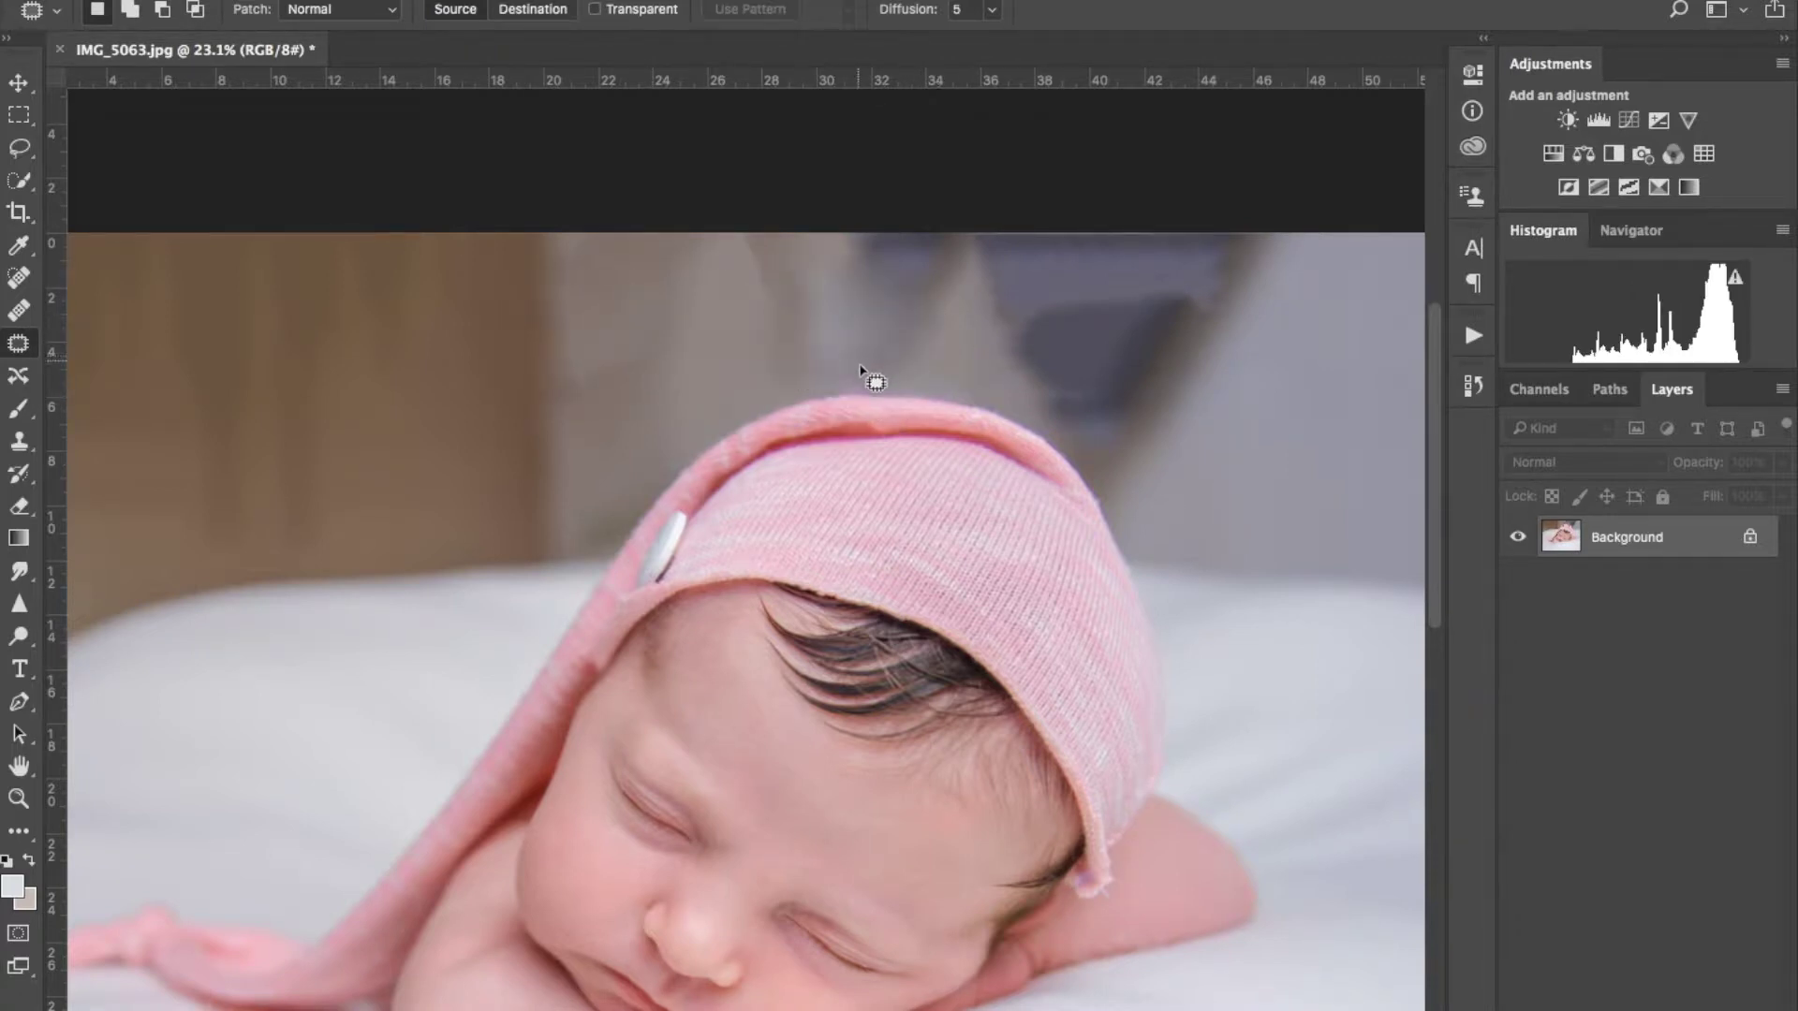
Select the smudge on the wall just above the hat, then deselect
mouse_move(803, 370)
mouse_down()
mouse_move(883, 401)
mouse_move(924, 384)
mouse_move(814, 376)
mouse_up()
scroll(855, 390, up, 5)
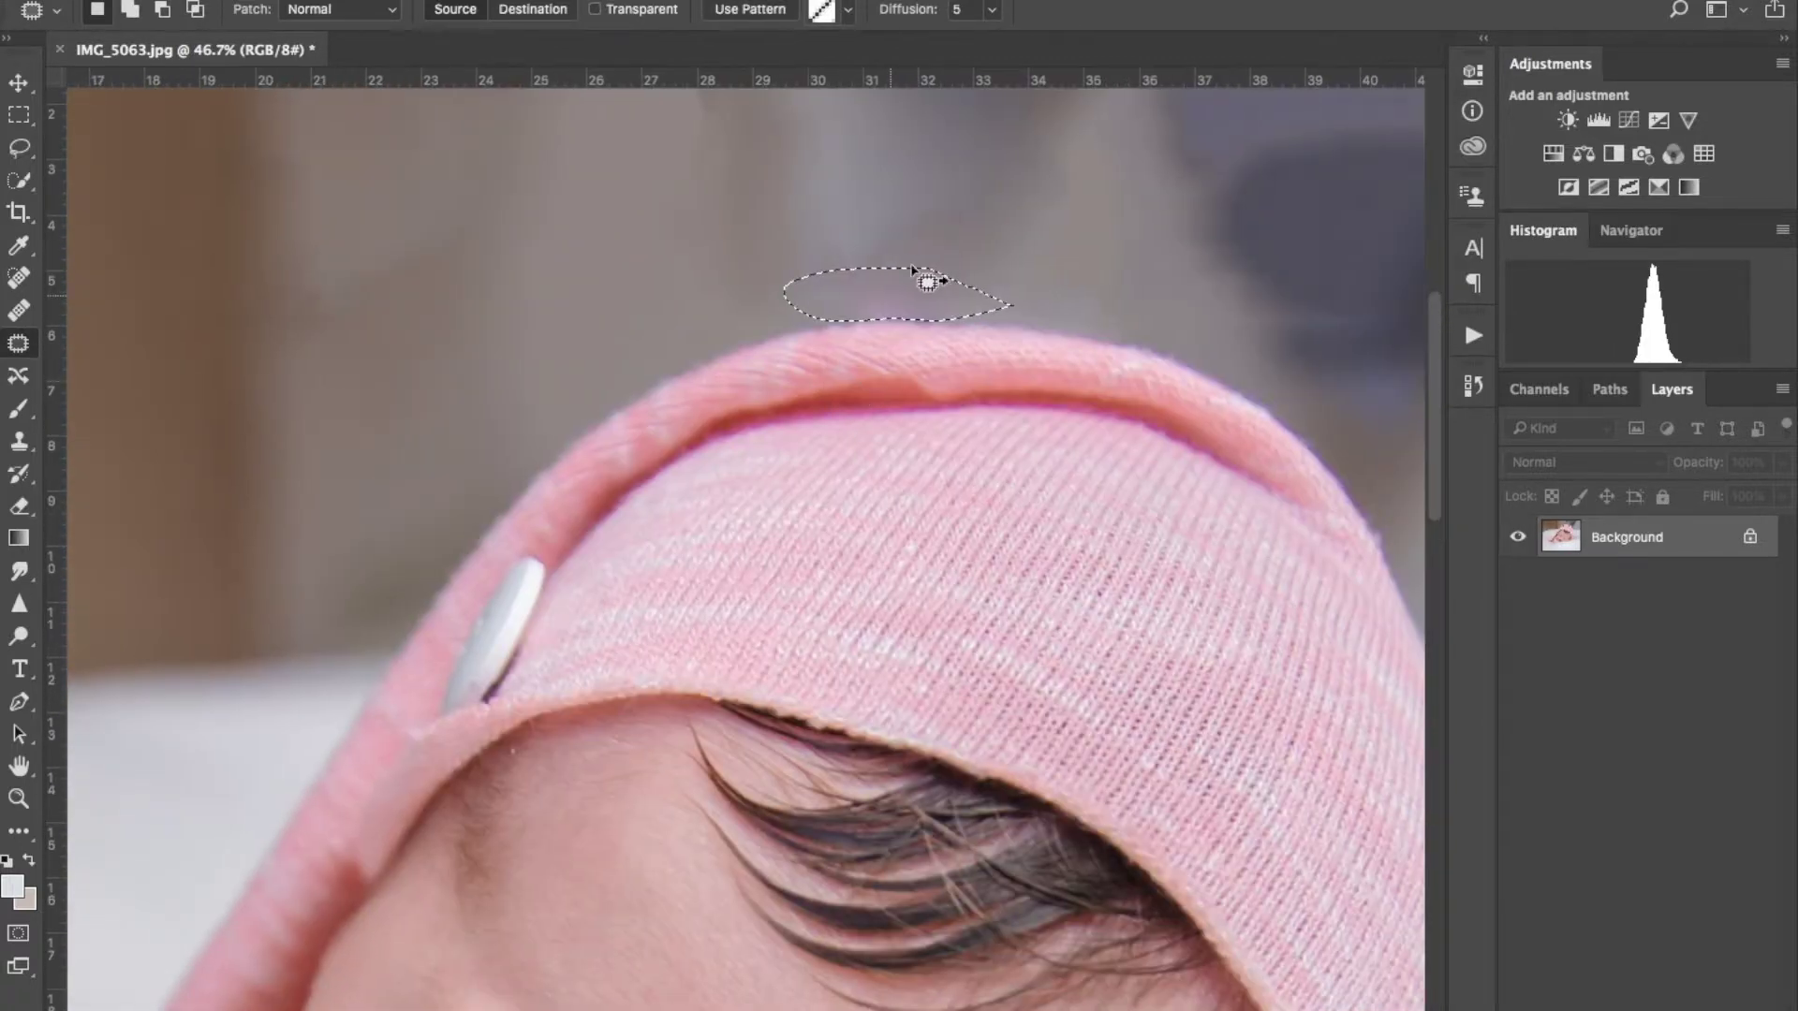
mouse_move(927, 281)
mouse_down()
mouse_move(885, 276)
mouse_move(1013, 279)
mouse_up()
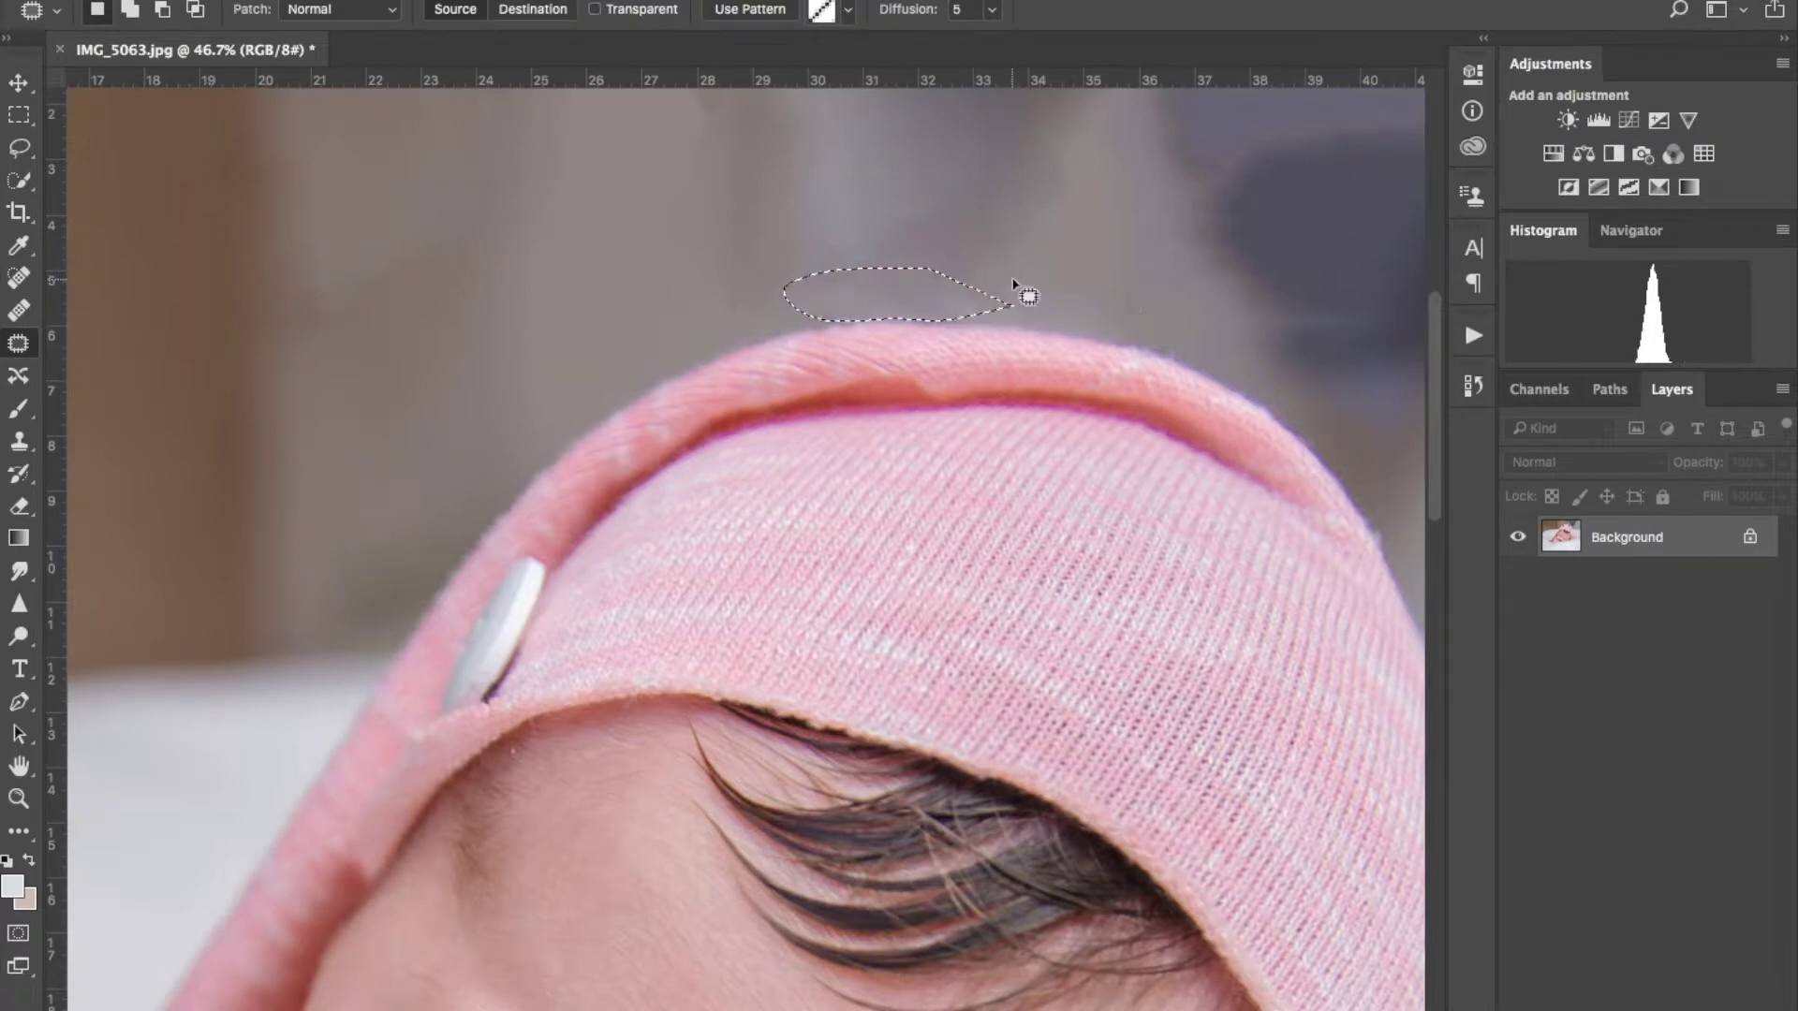
key(ctrl+d)
scroll(1035, 281, down, 5)
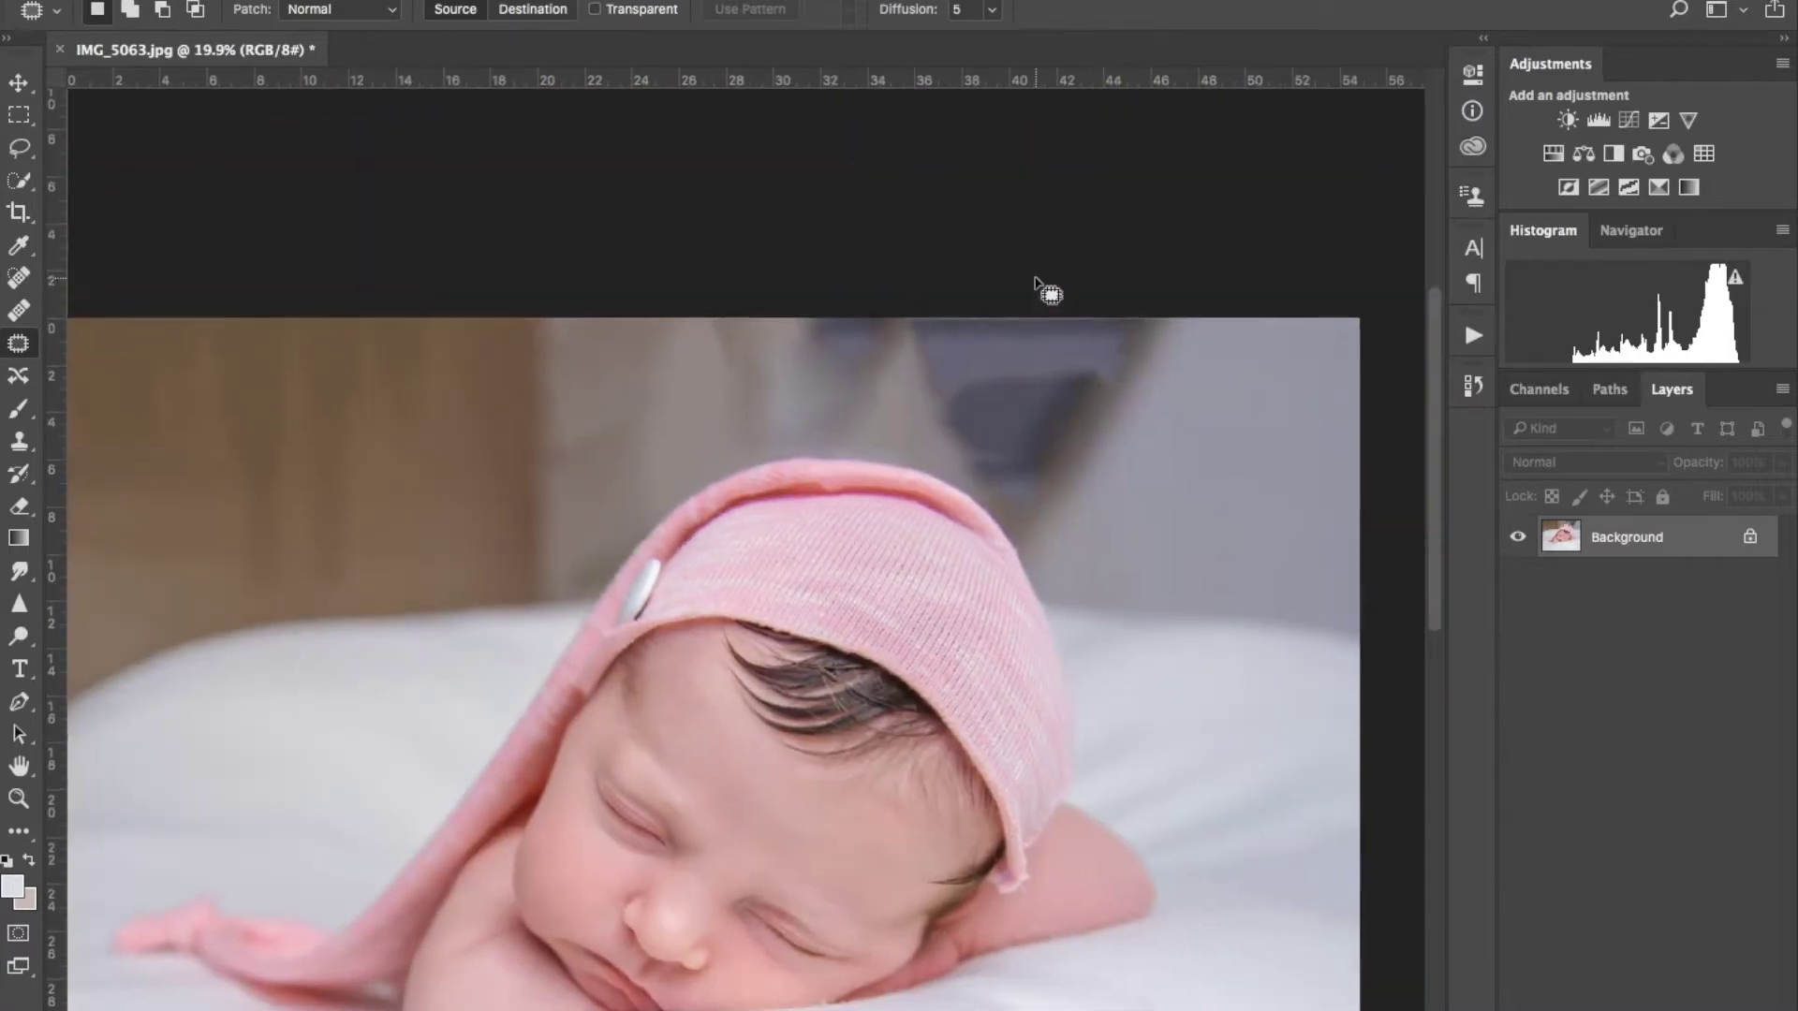
scroll(883, 241, down, 2)
scroll(875, 236, up, 1)
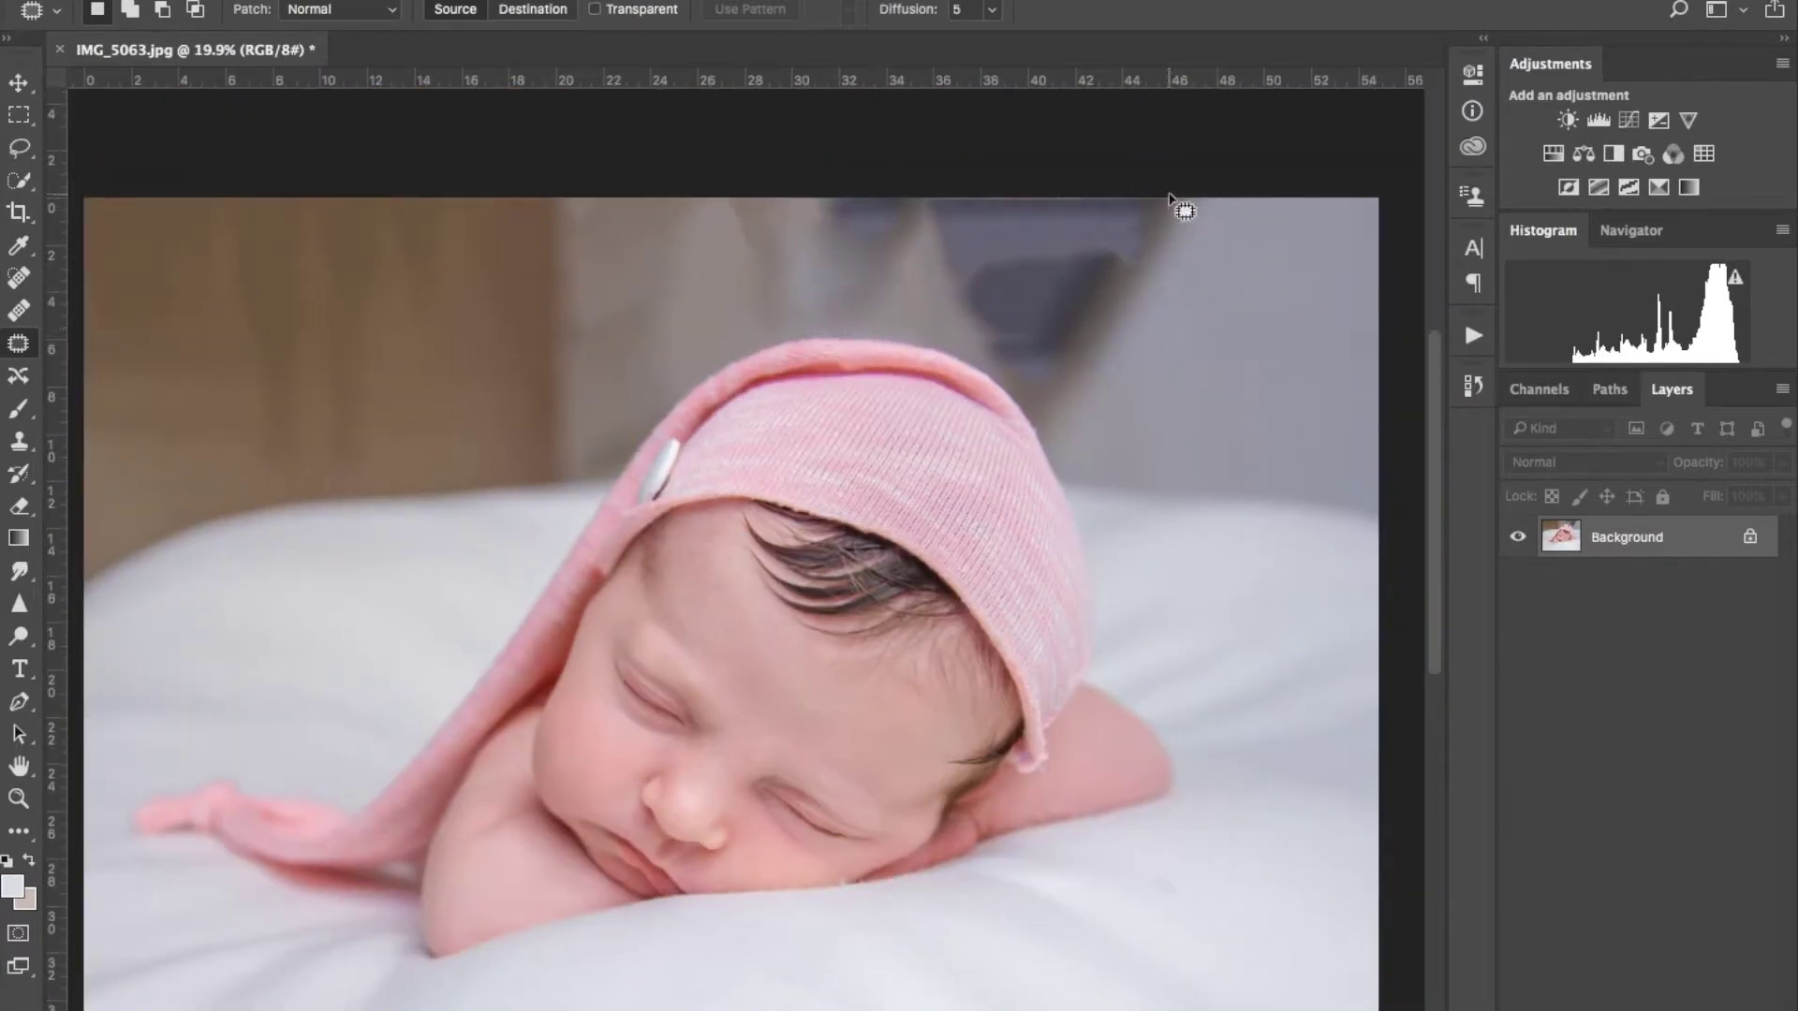
Patch away the dark lamp shape and the upper-right wall area with clean wall
mouse_move(1176, 198)
mouse_down()
mouse_move(932, 203)
mouse_move(907, 235)
mouse_move(1013, 380)
mouse_move(1112, 387)
mouse_up()
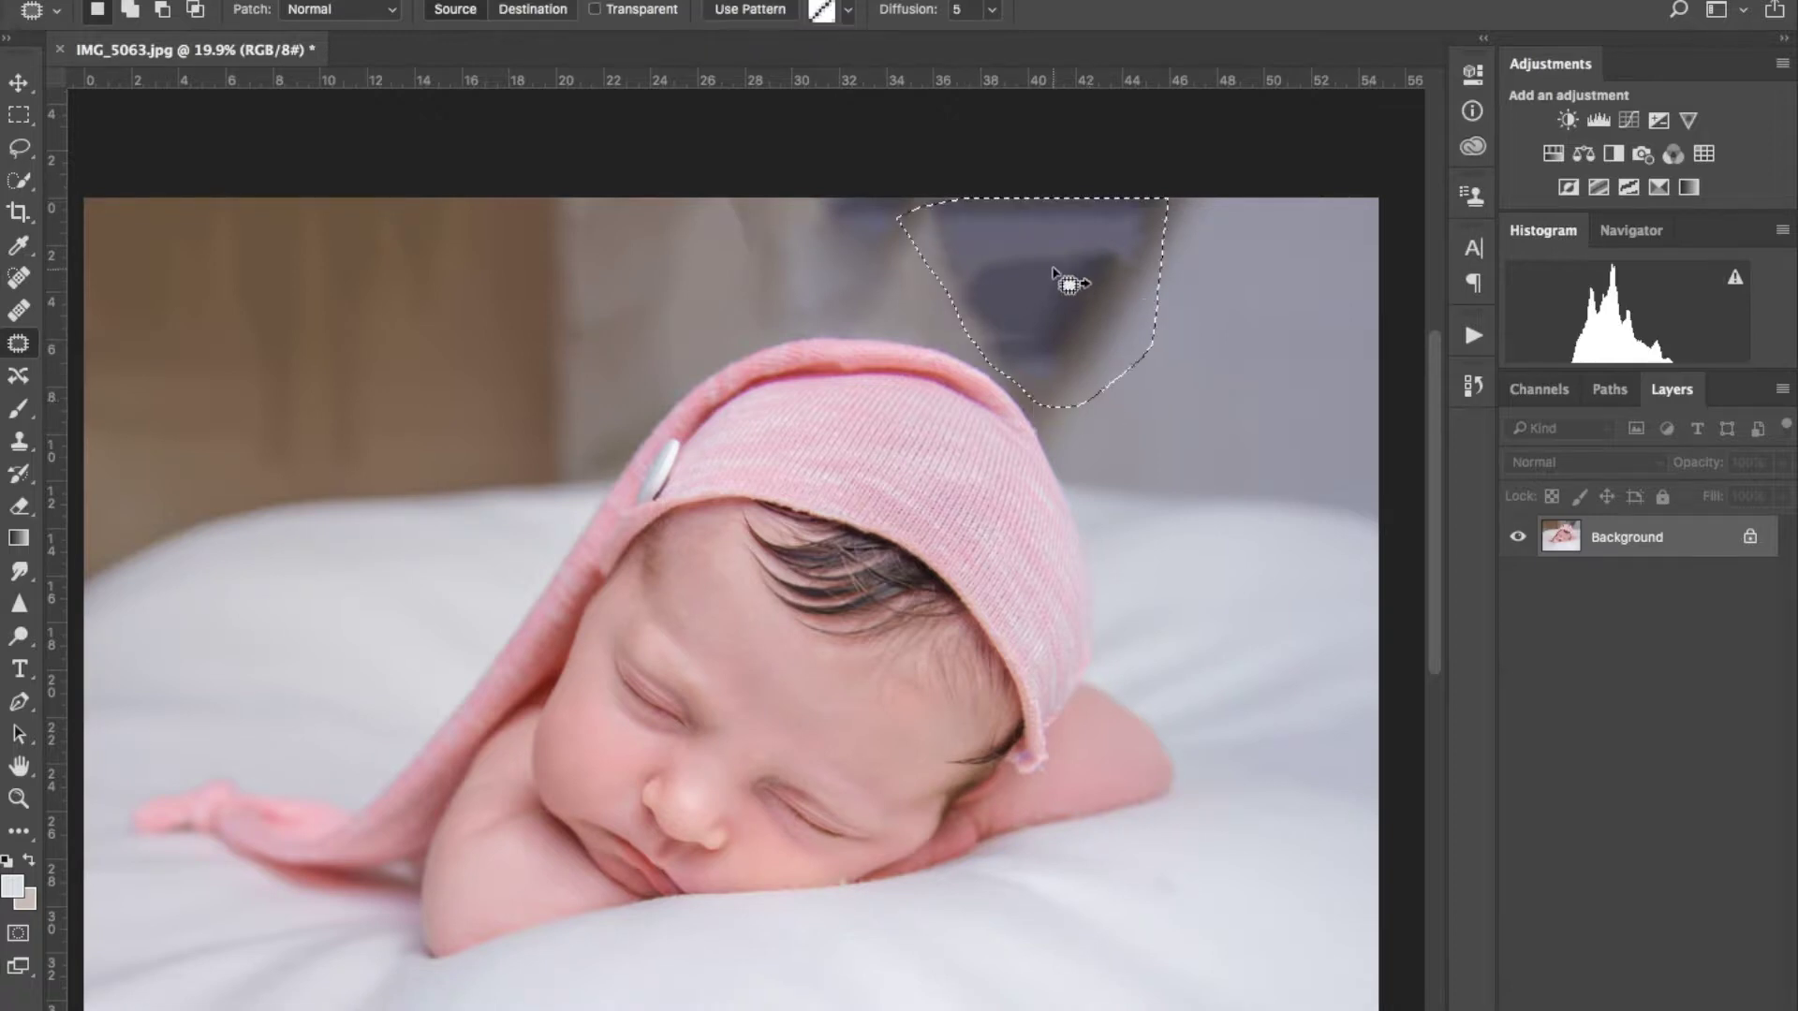
drag(1072, 281, 1223, 307)
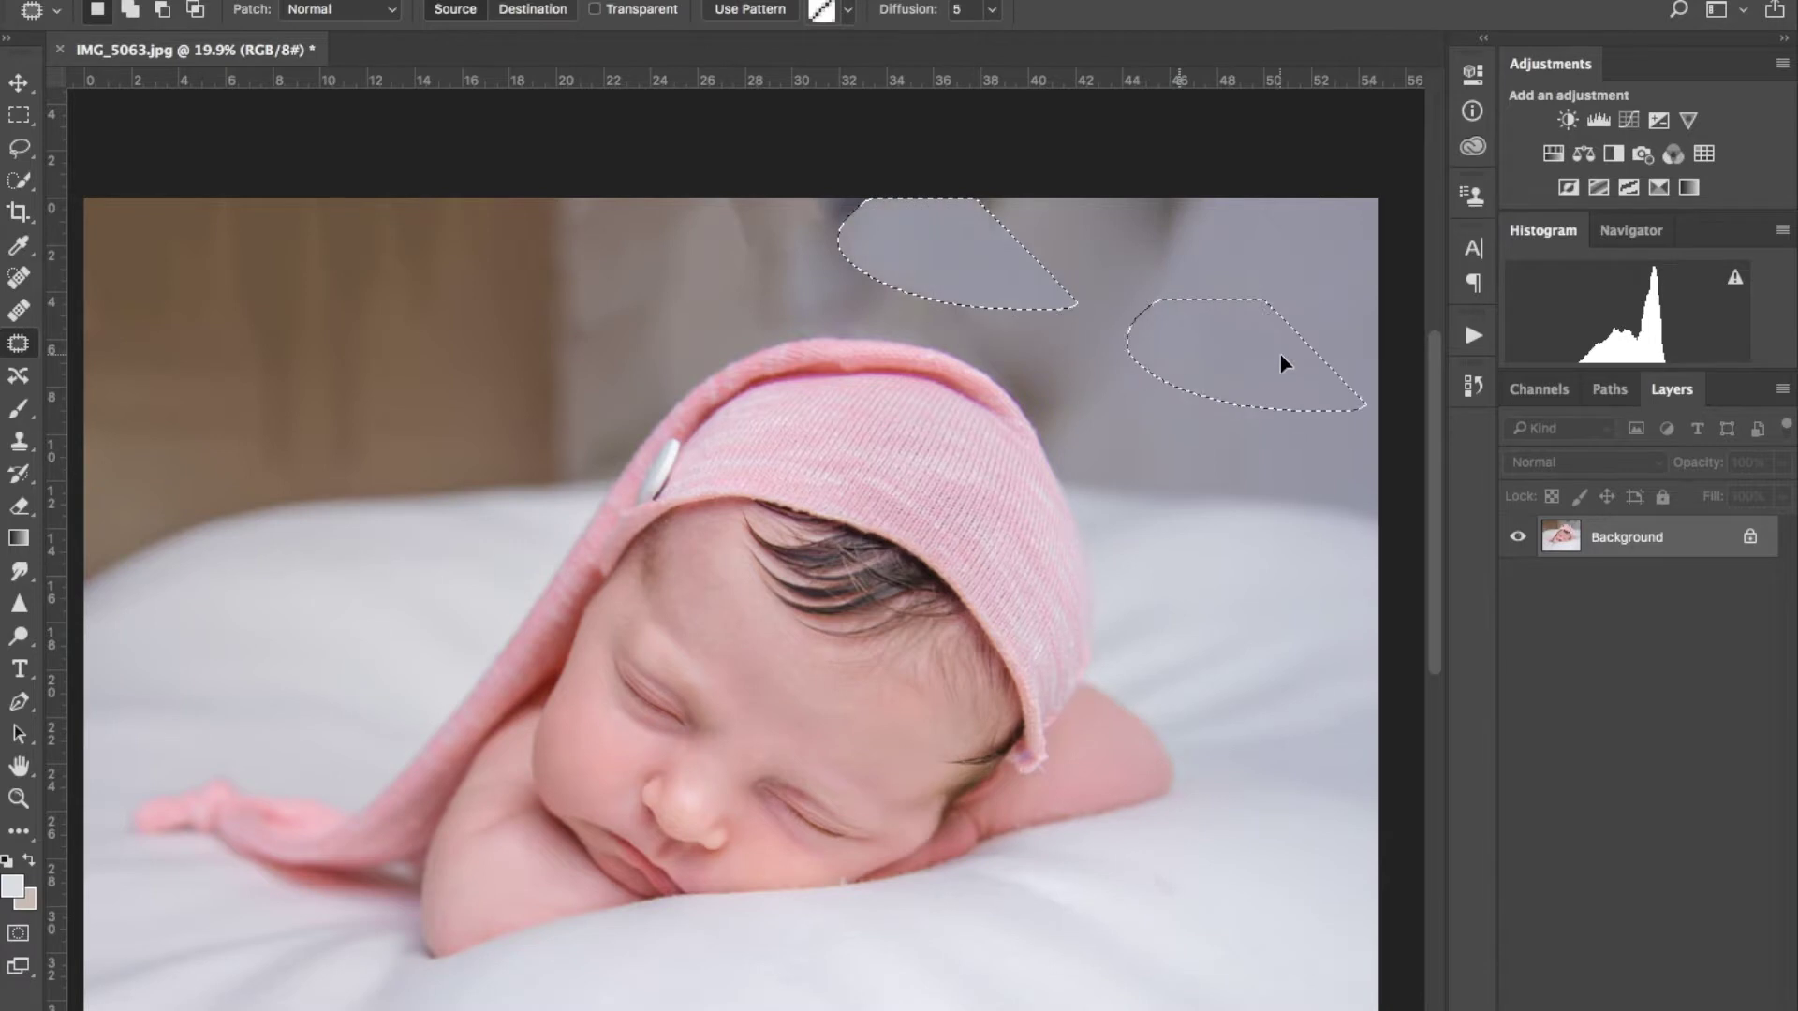
mouse_move(1217, 201)
mouse_down()
mouse_move(1224, 309)
mouse_move(1255, 307)
mouse_up()
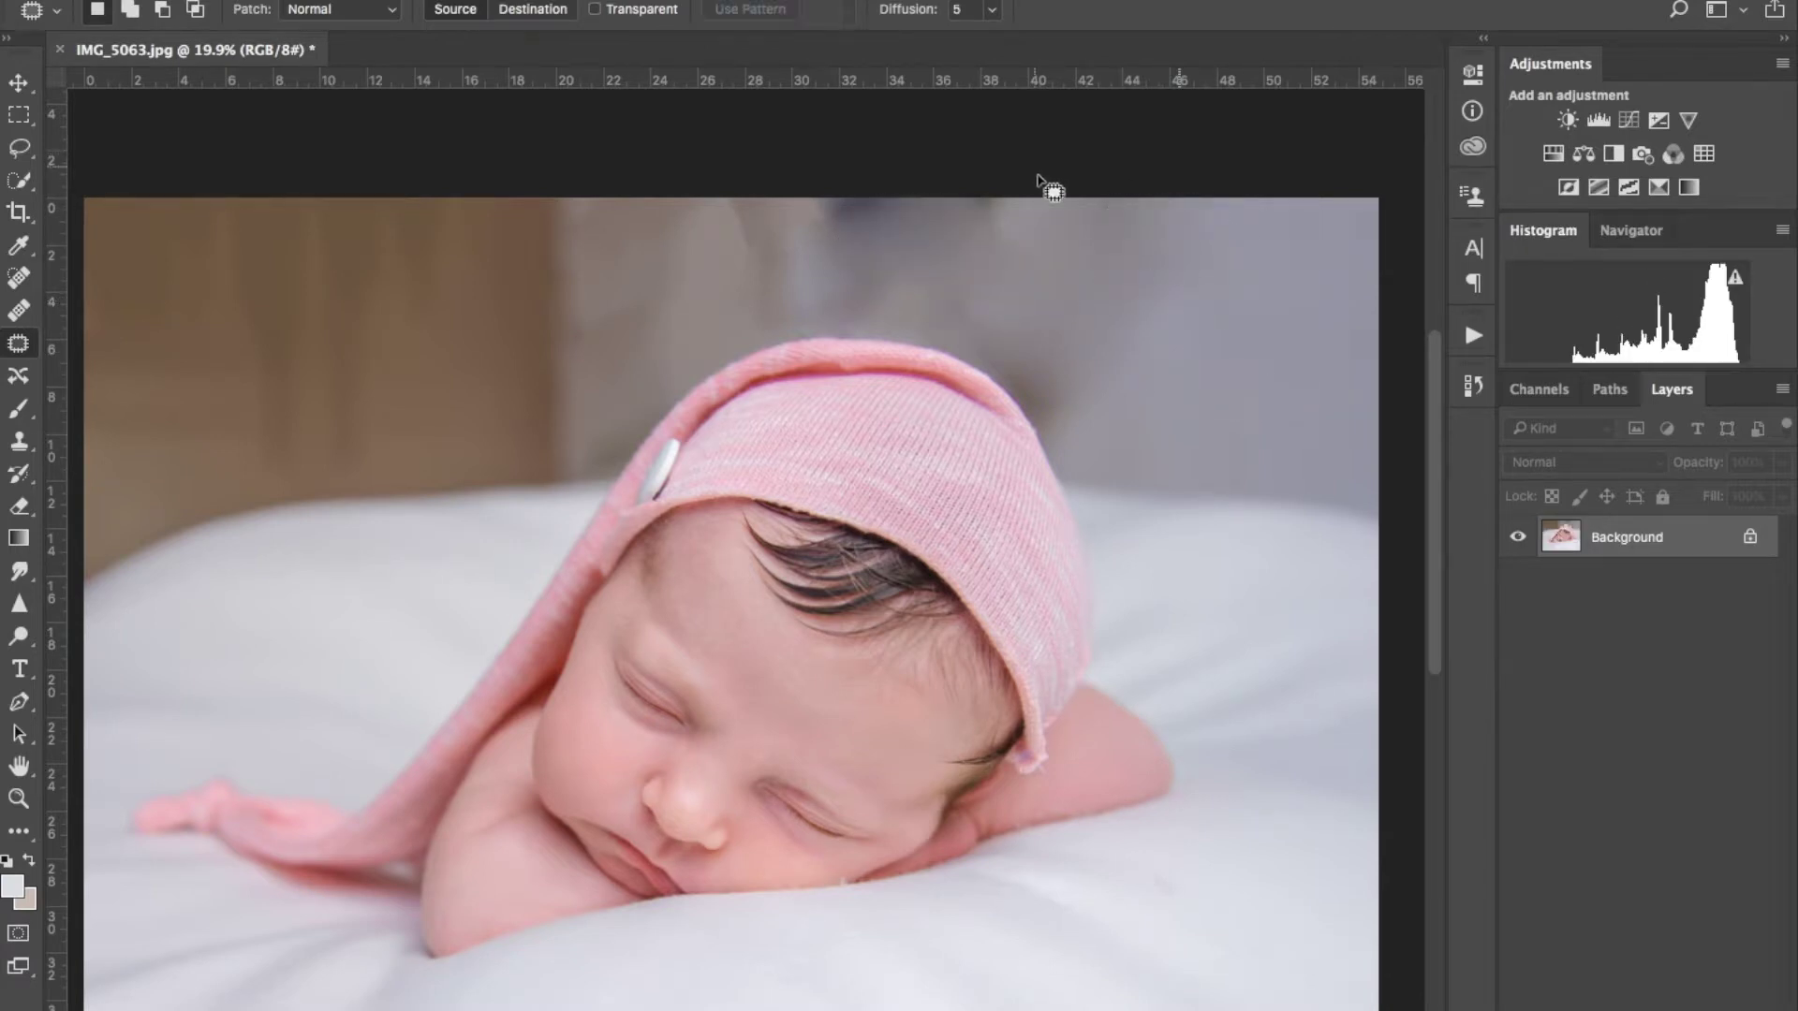
mouse_move(1043, 184)
mouse_down()
mouse_move(666, 213)
mouse_move(948, 291)
mouse_move(1136, 287)
mouse_move(1233, 298)
mouse_up()
key(ctrl+d)
Patch the remaining wall spots above the hat with clean wall from the left
mouse_move(695, 272)
mouse_down()
mouse_move(874, 290)
mouse_move(690, 289)
mouse_up()
key(ctrl+d)
drag(863, 277, 821, 314)
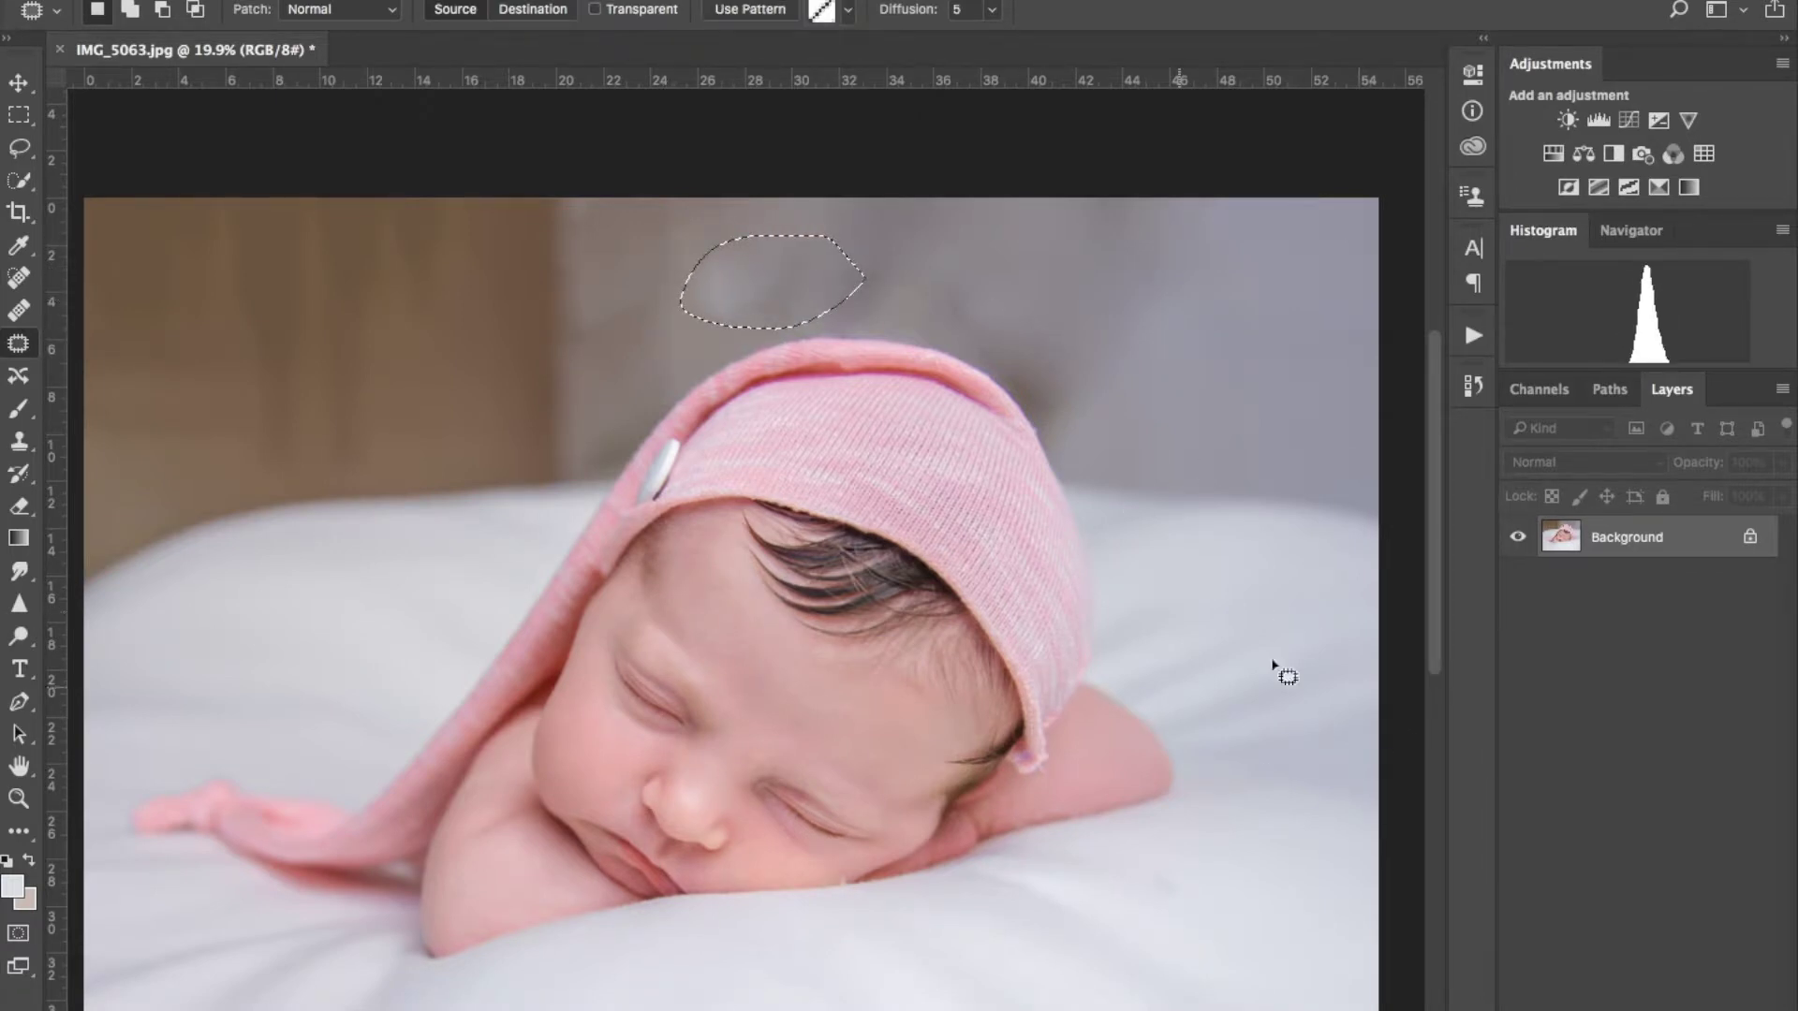
mouse_move(1245, 845)
mouse_down()
mouse_move(722, 795)
mouse_move(1083, 702)
mouse_up()
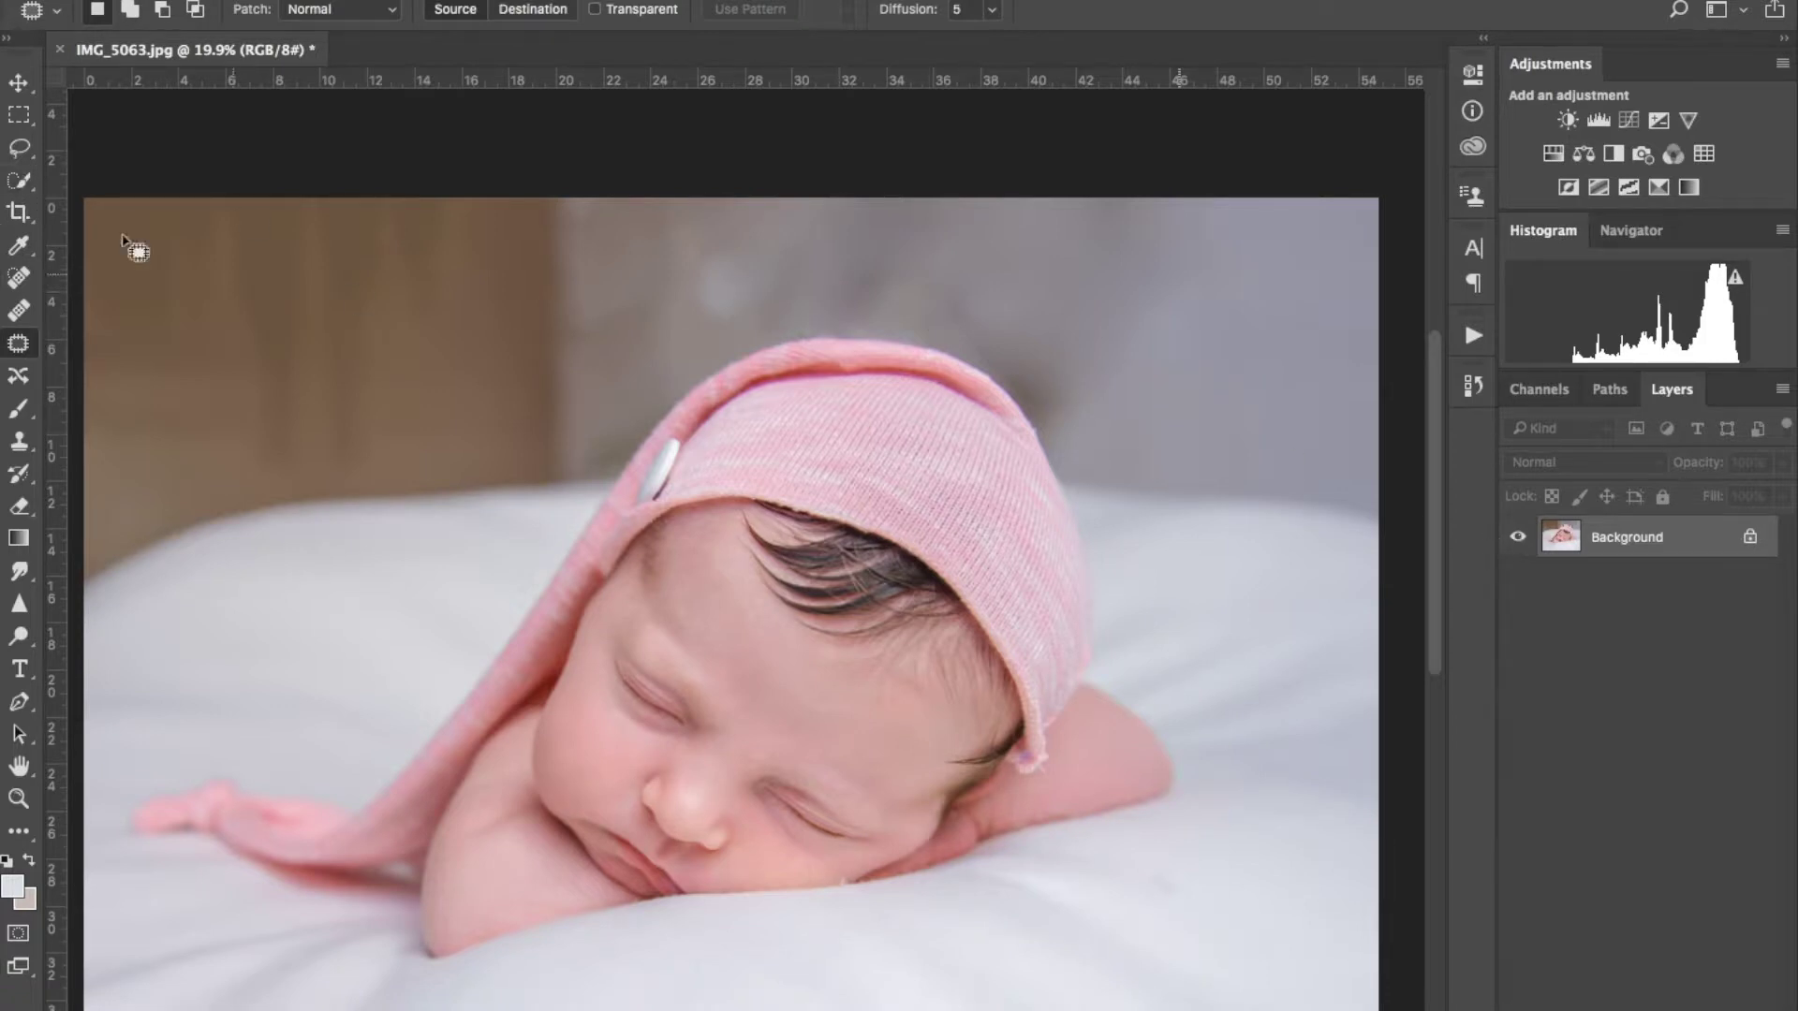
Brush a Quick Selection over the pink hat and the sleeping baby
click(25, 194)
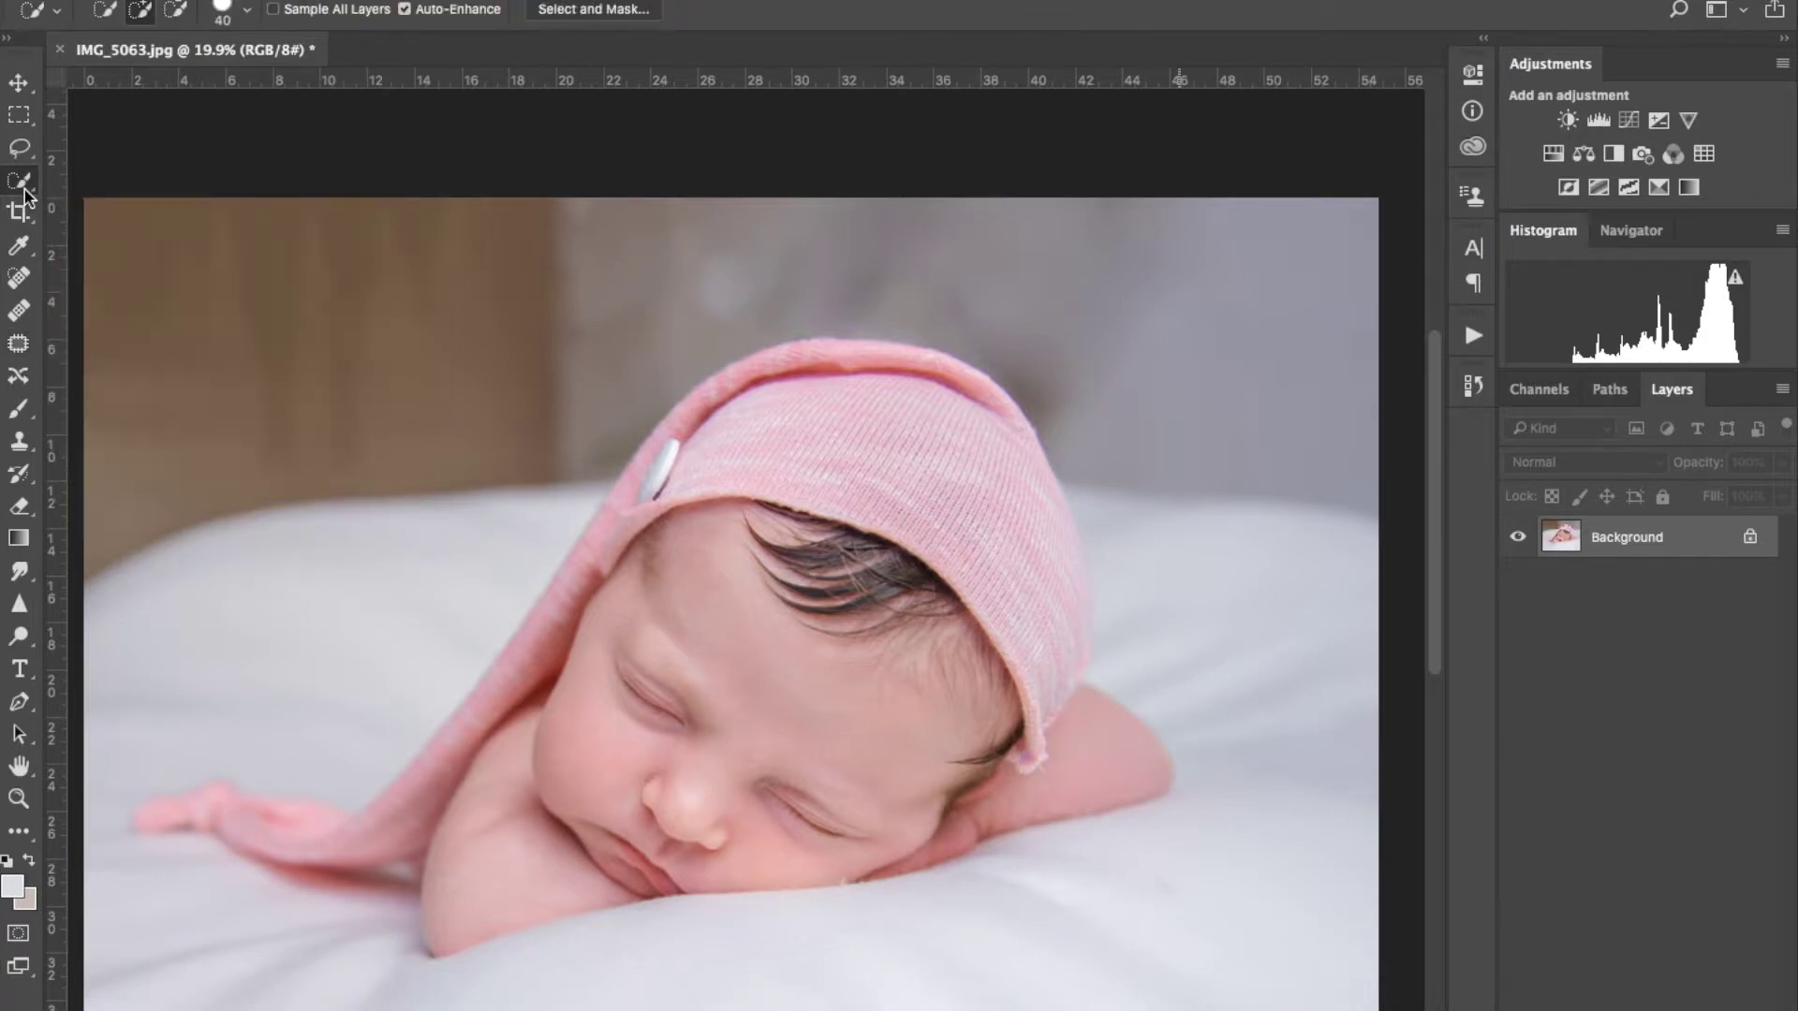
scroll(414, 510, left, 5)
scroll(414, 509, down, 4)
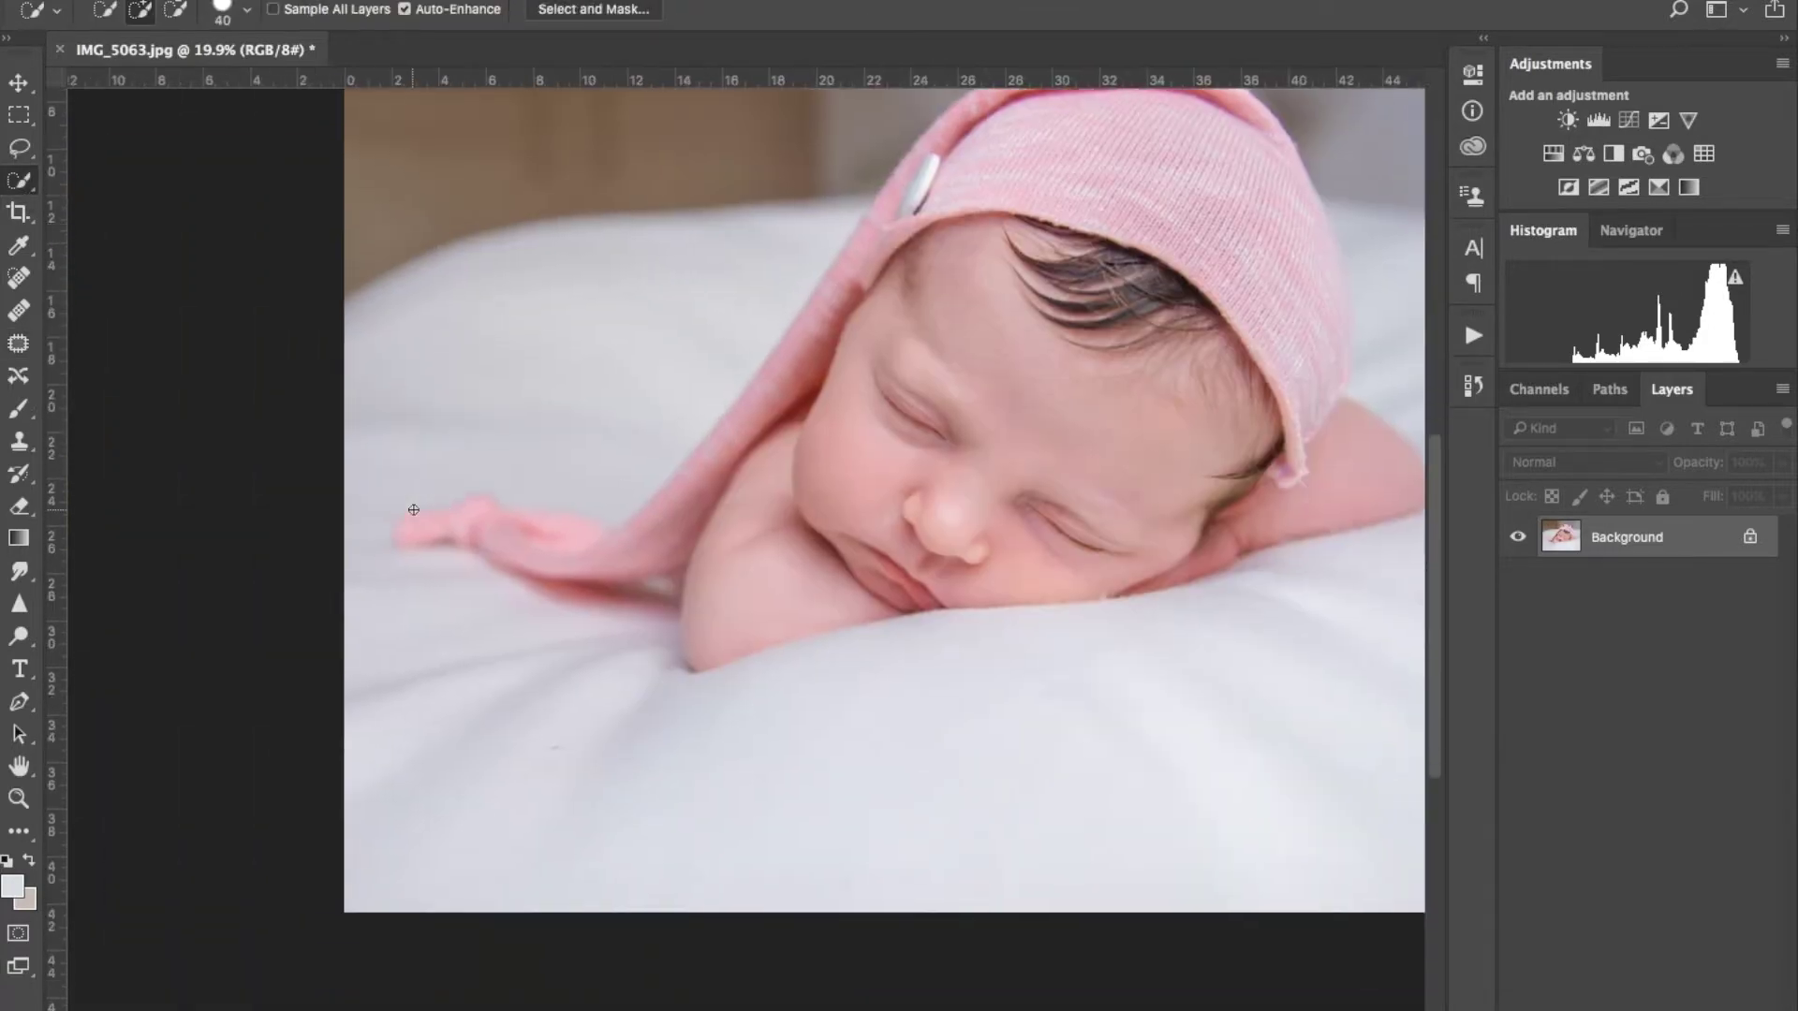
mouse_move(1097, 293)
mouse_down()
mouse_move(931, 280)
mouse_move(838, 314)
mouse_move(661, 538)
mouse_move(740, 590)
mouse_move(889, 523)
mouse_up()
mouse_move(972, 483)
mouse_down()
mouse_move(993, 361)
mouse_move(1066, 375)
mouse_move(1174, 514)
mouse_move(1195, 617)
mouse_move(1233, 660)
mouse_move(895, 726)
mouse_move(667, 803)
mouse_move(665, 605)
mouse_move(585, 632)
mouse_move(458, 745)
mouse_move(288, 728)
mouse_up()
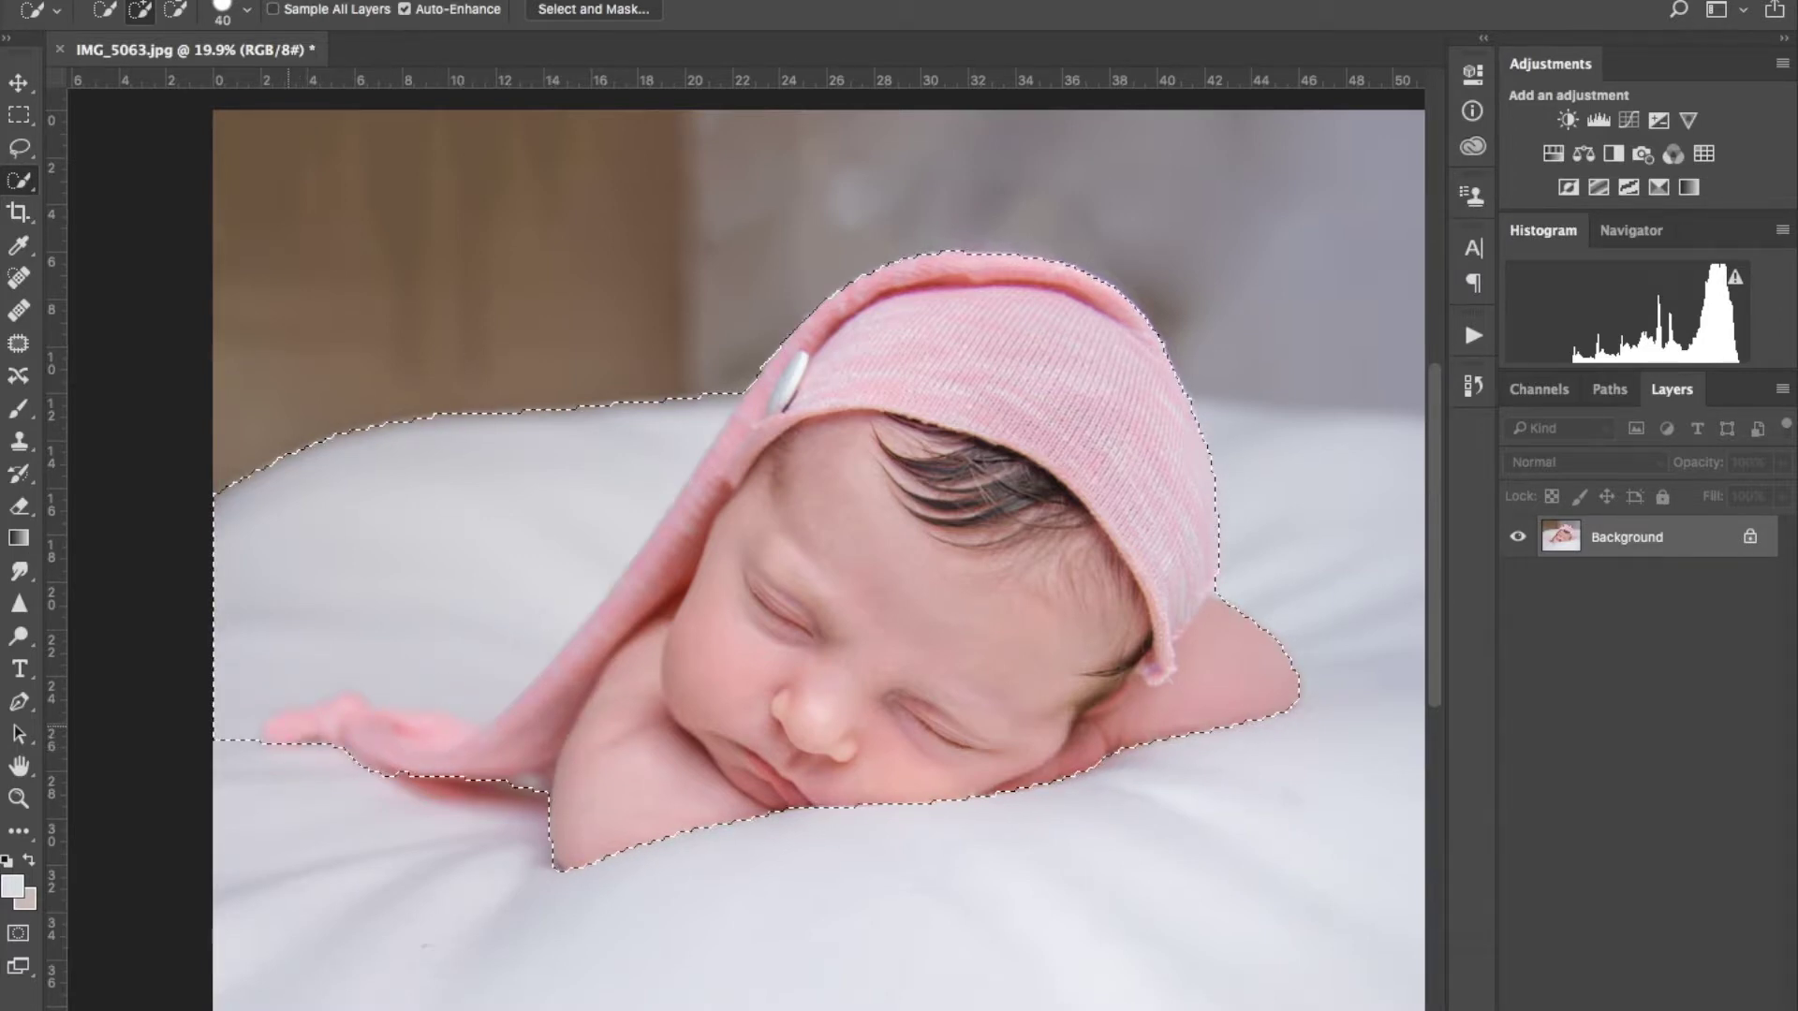
Subtract the blanket below the hat and the backdrop above it from the selection
key(alt)
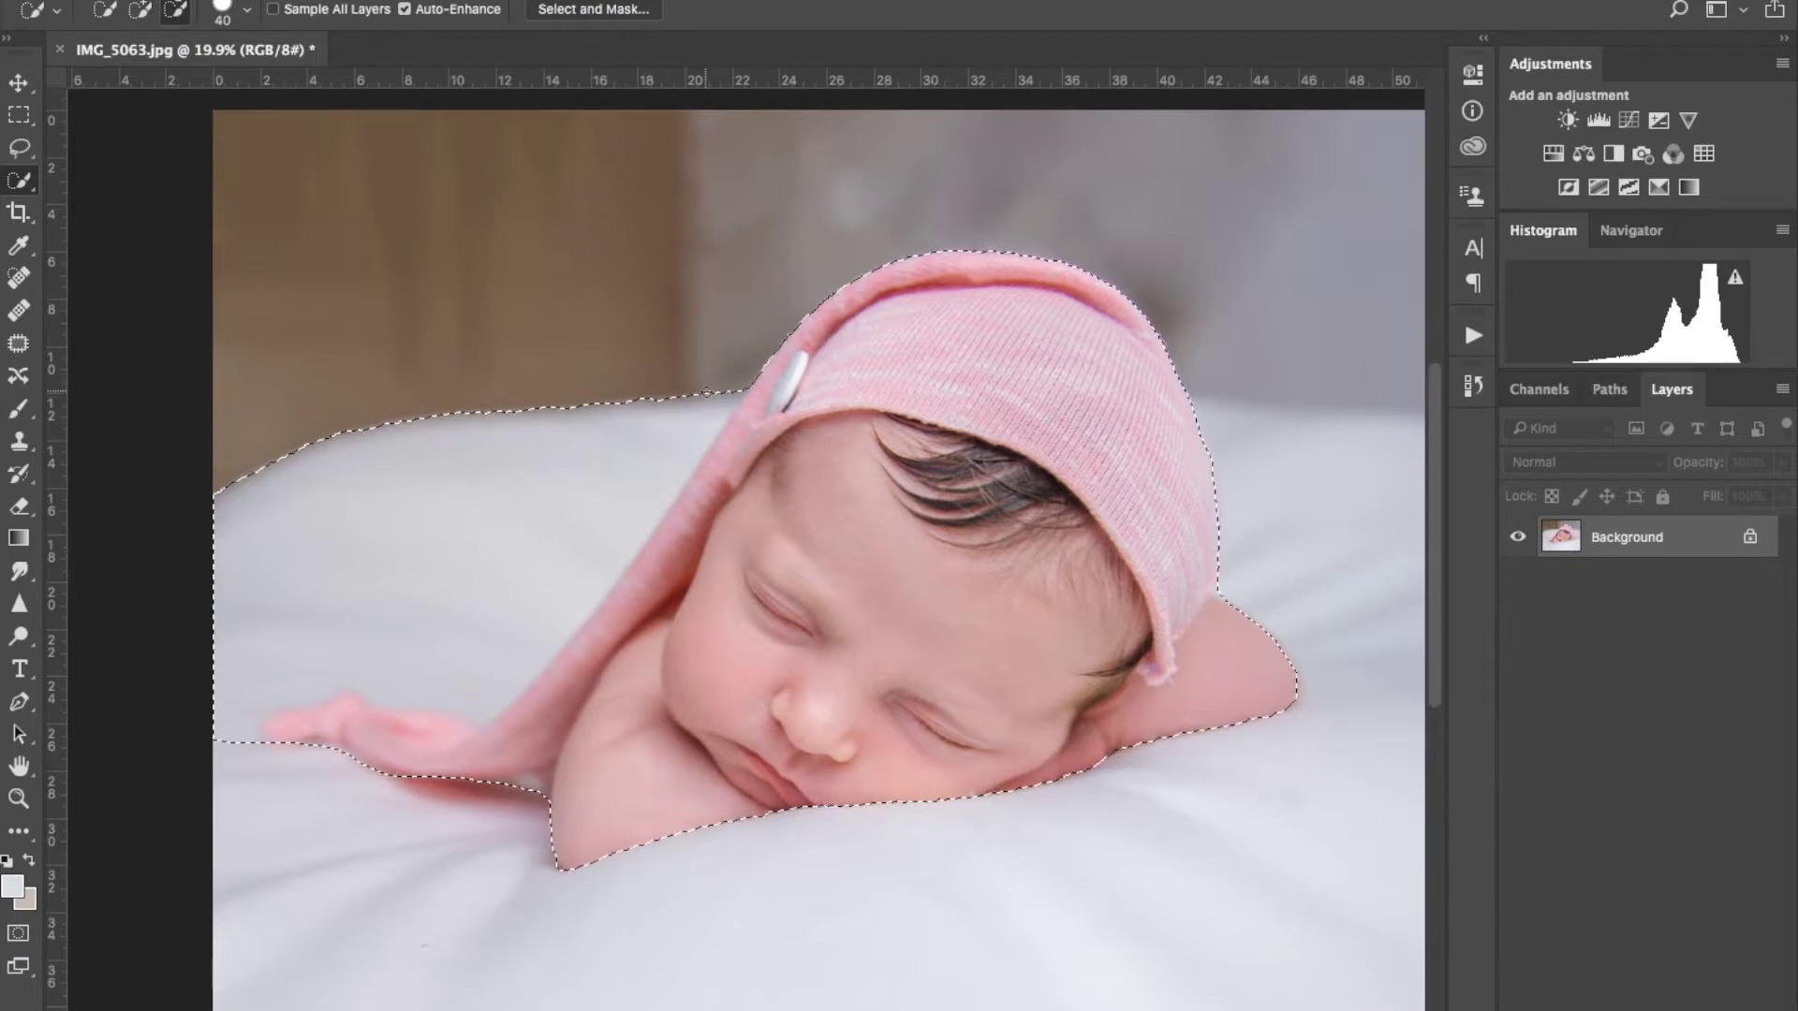
mouse_move(706, 392)
mouse_down()
mouse_move(553, 576)
mouse_move(429, 643)
mouse_up()
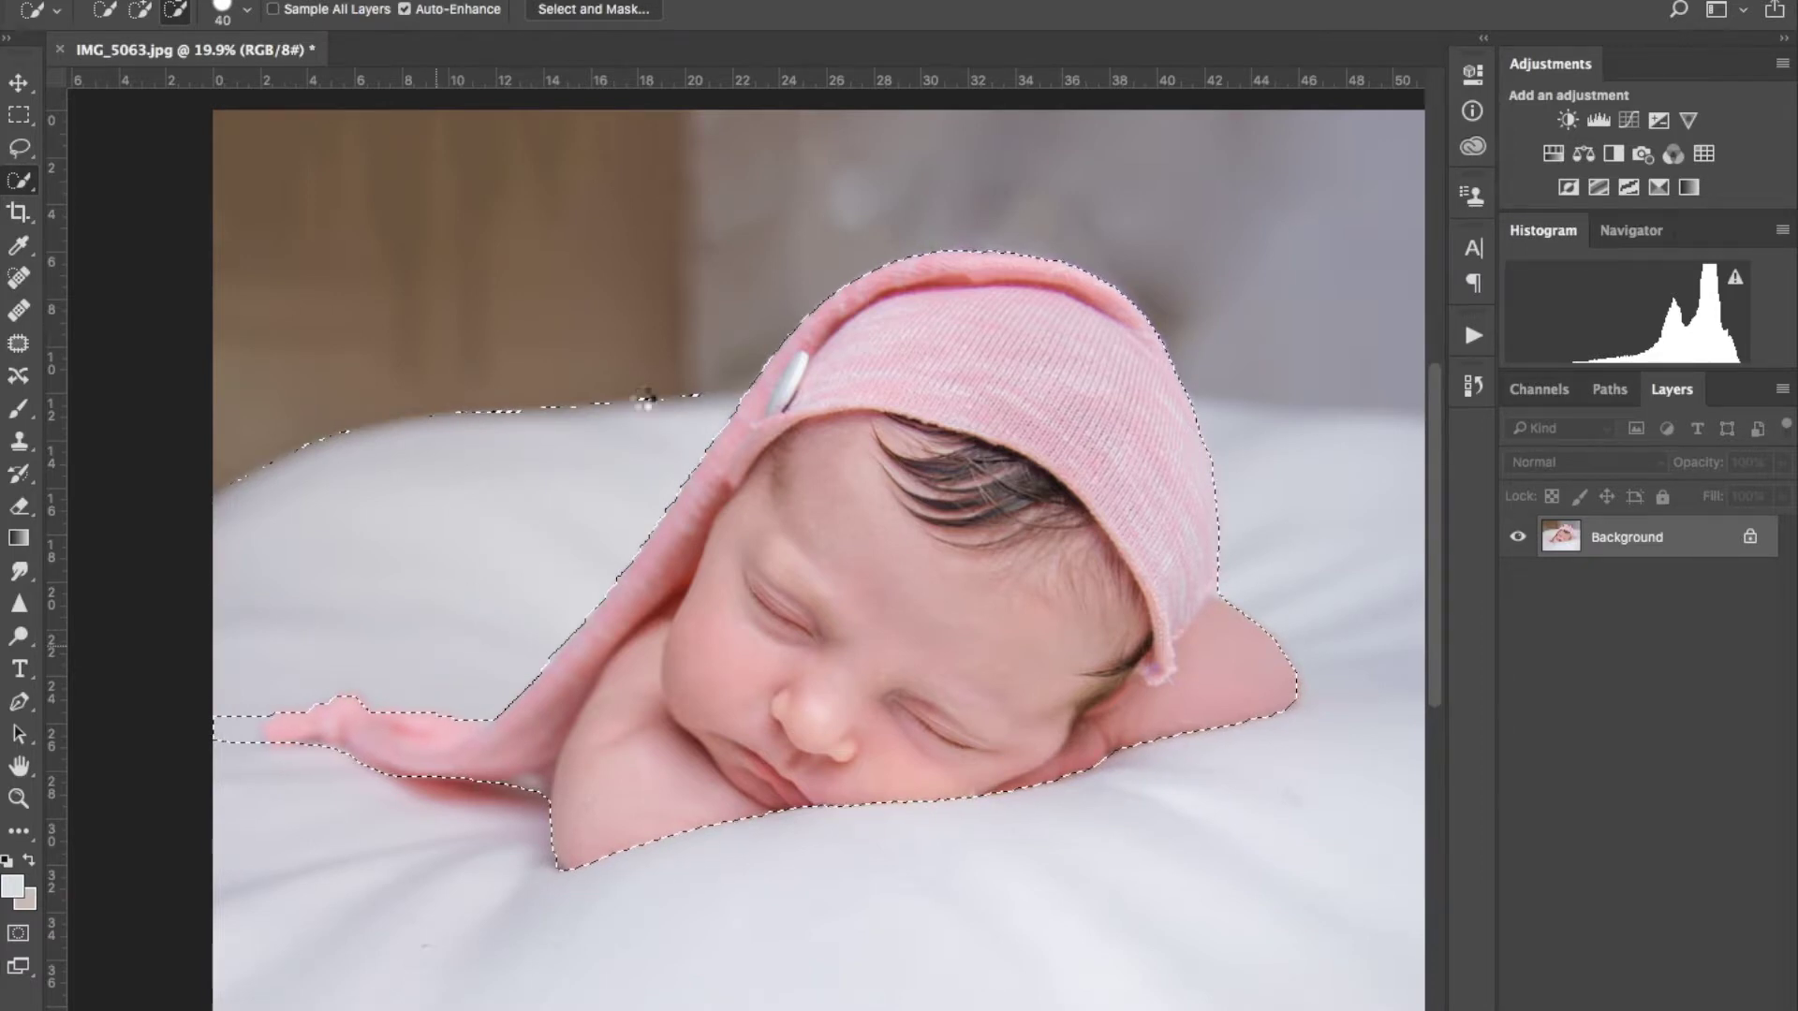
click(703, 398)
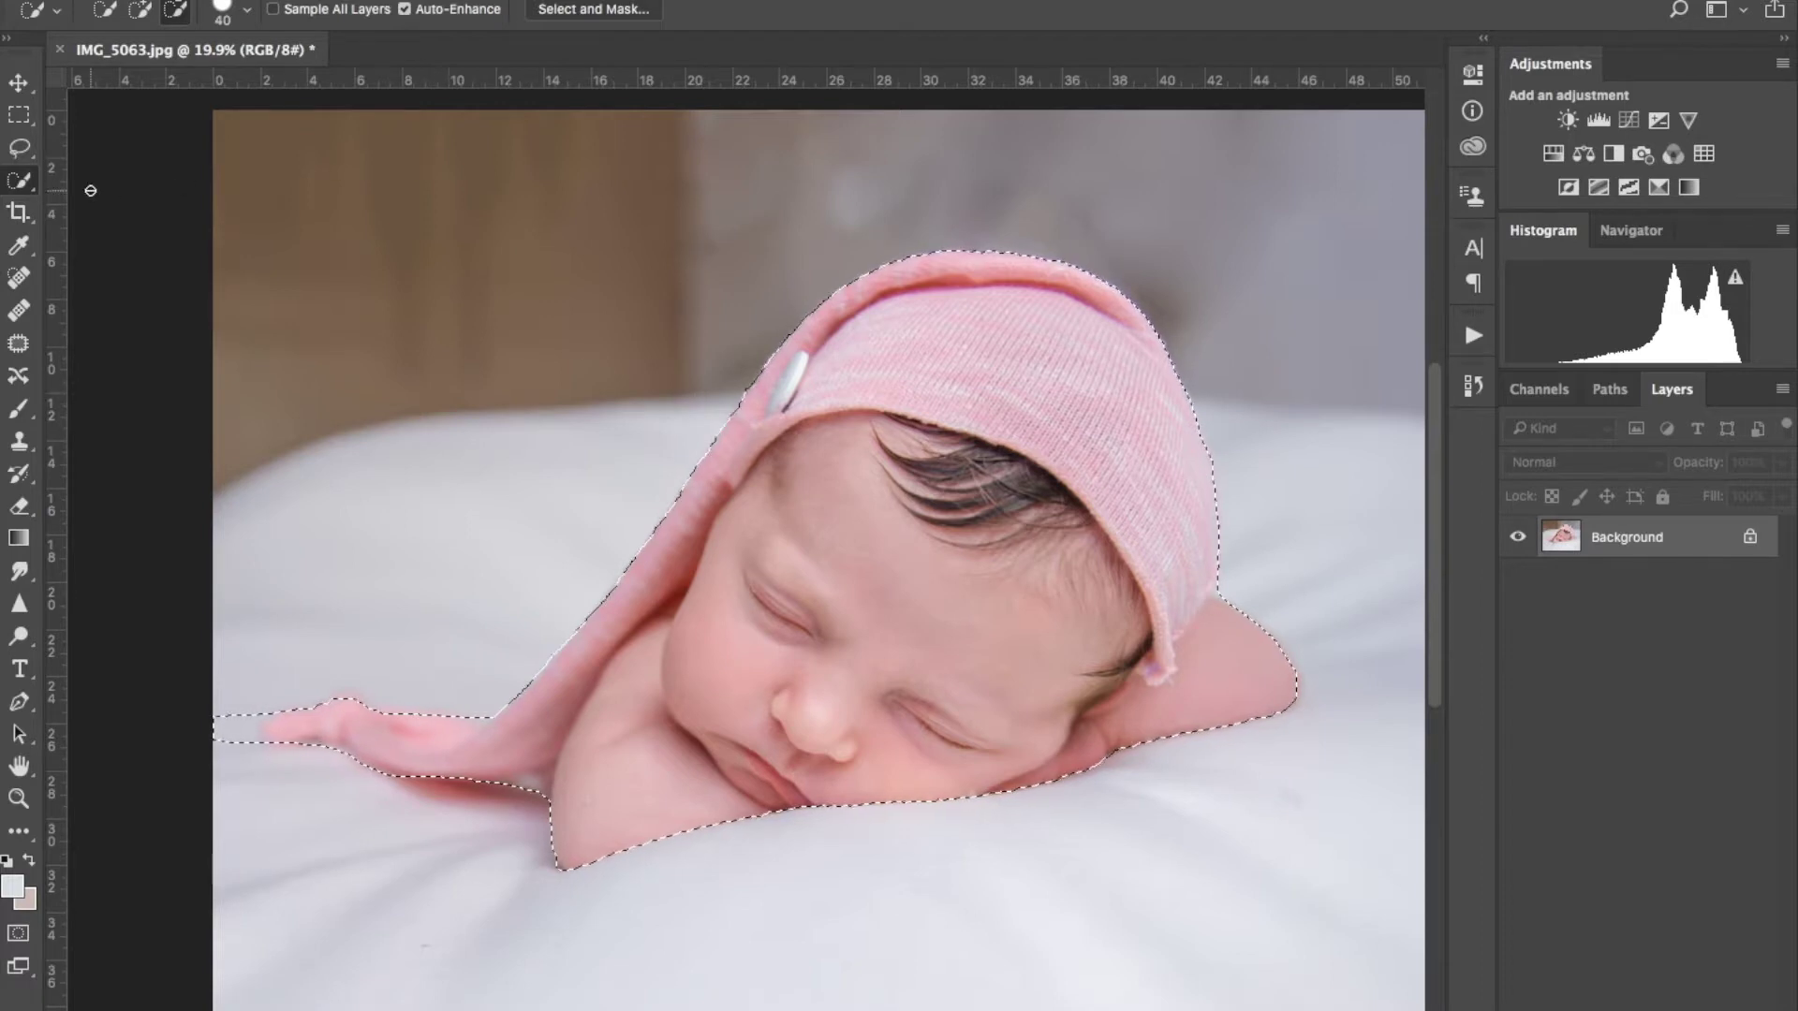
scroll(802, 615, down, 2)
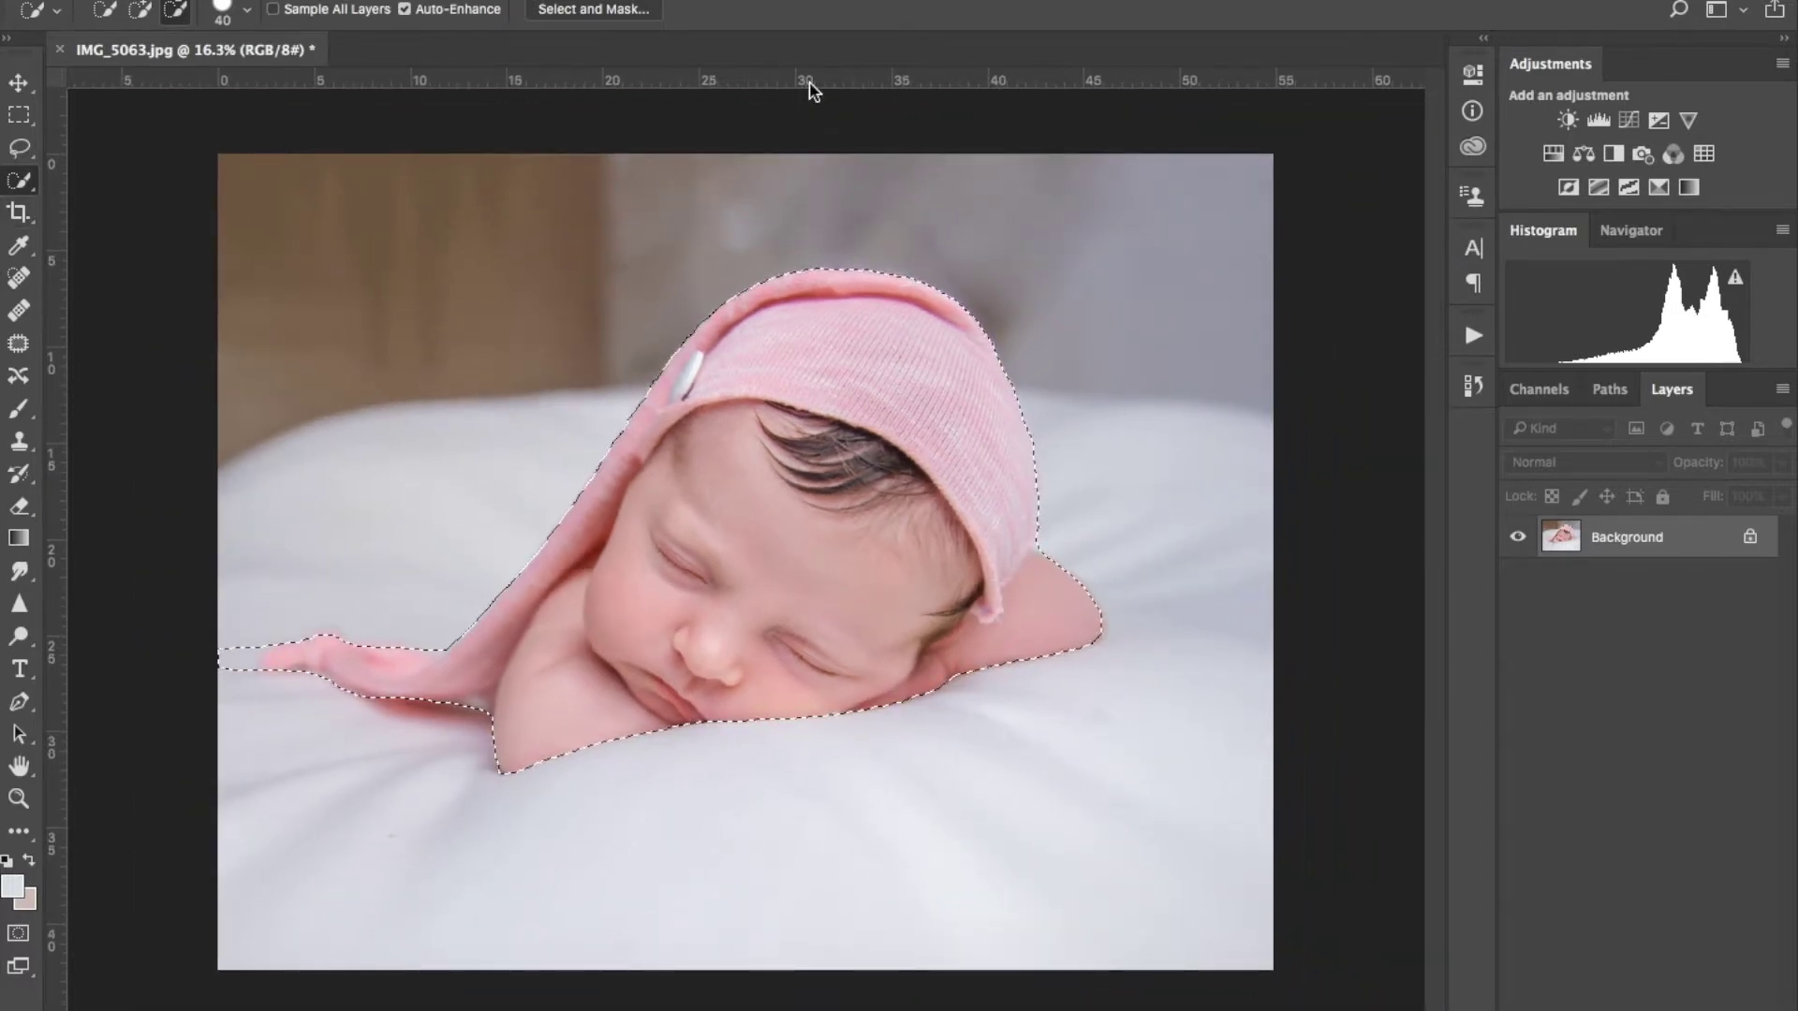
Refine edges (Smooth 77, Feather 9.8 px, Contrast 31%, Shift Edge -19%) into a masked new layer
click(613, 13)
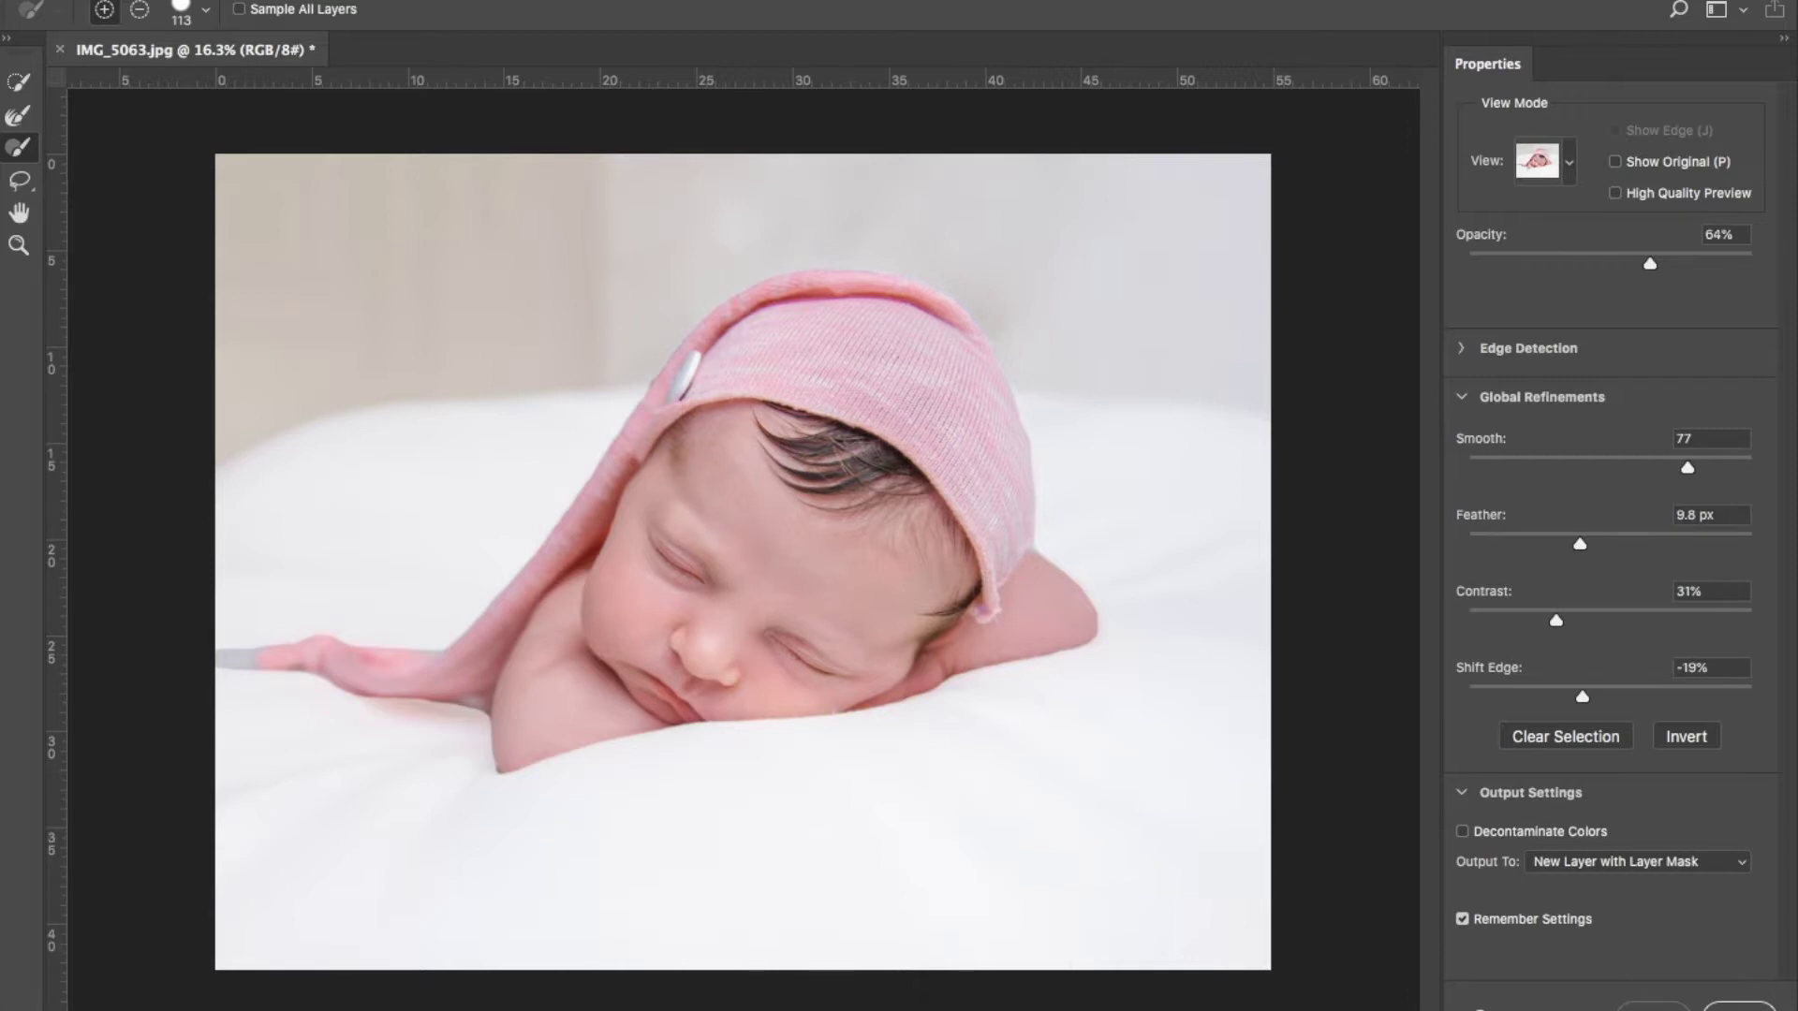
click(1739, 1006)
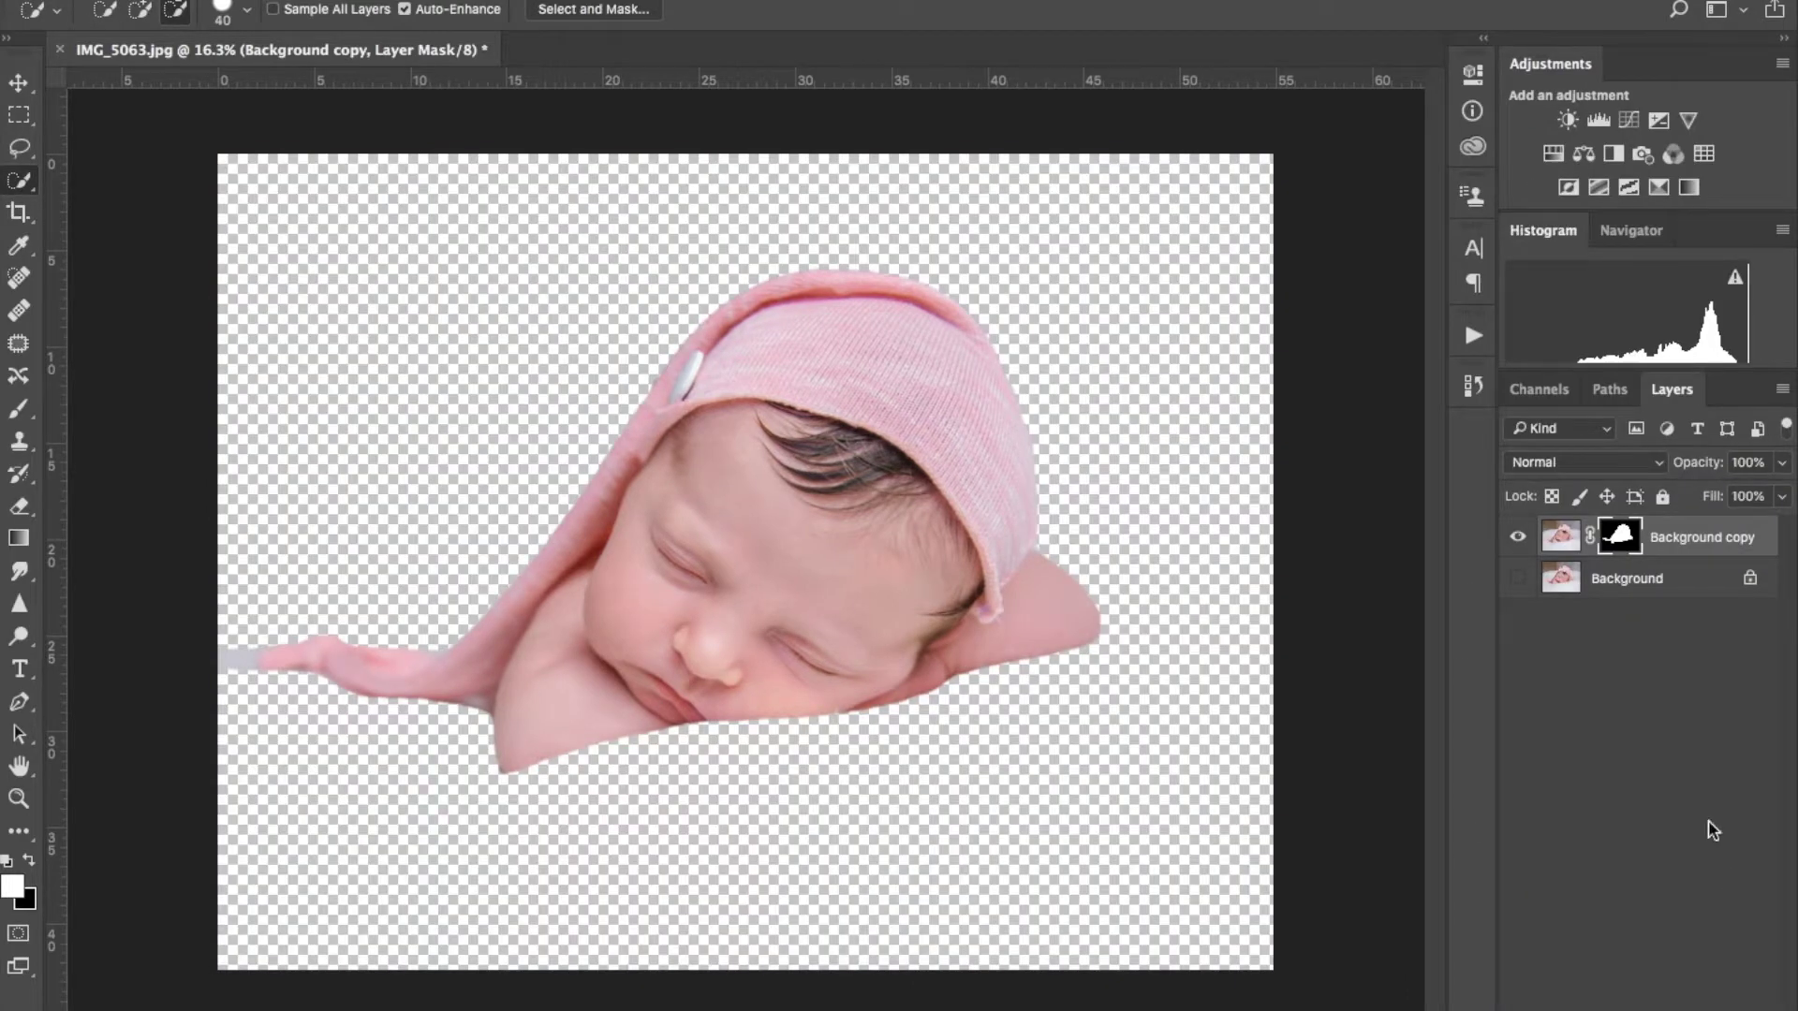
click(1518, 579)
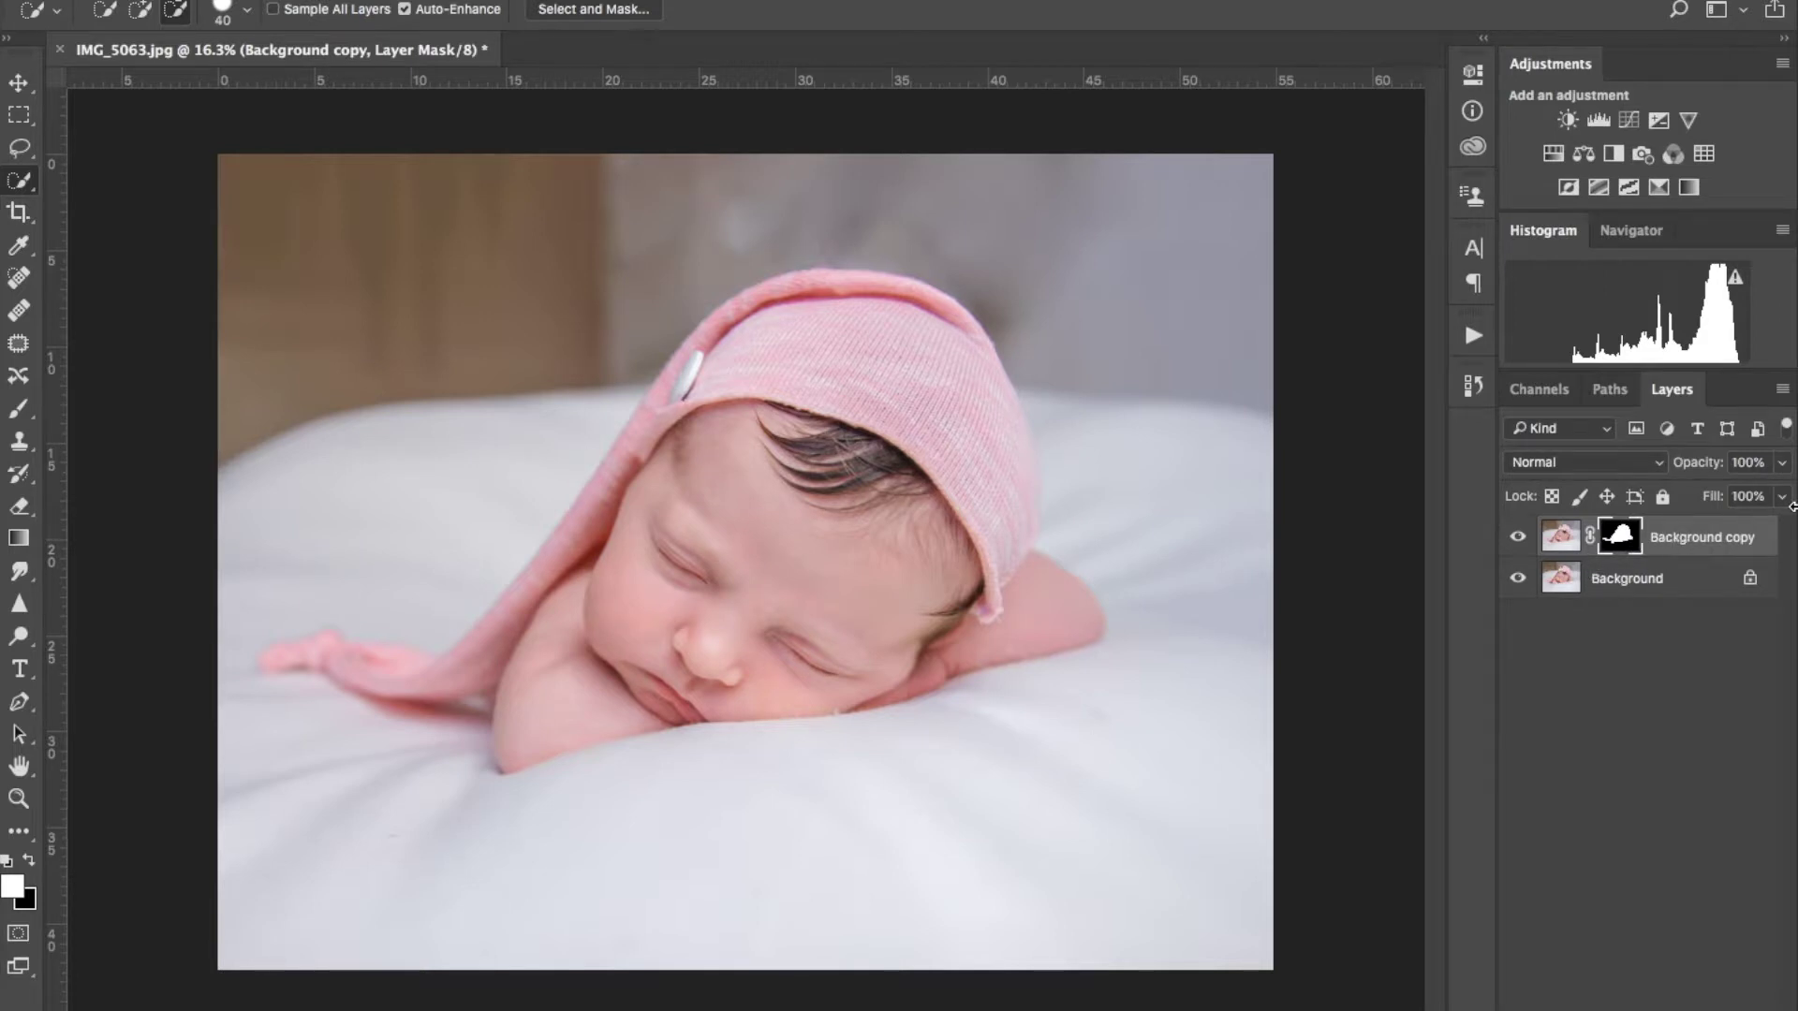
Add an empty new layer directly above the Background layer
click(1657, 582)
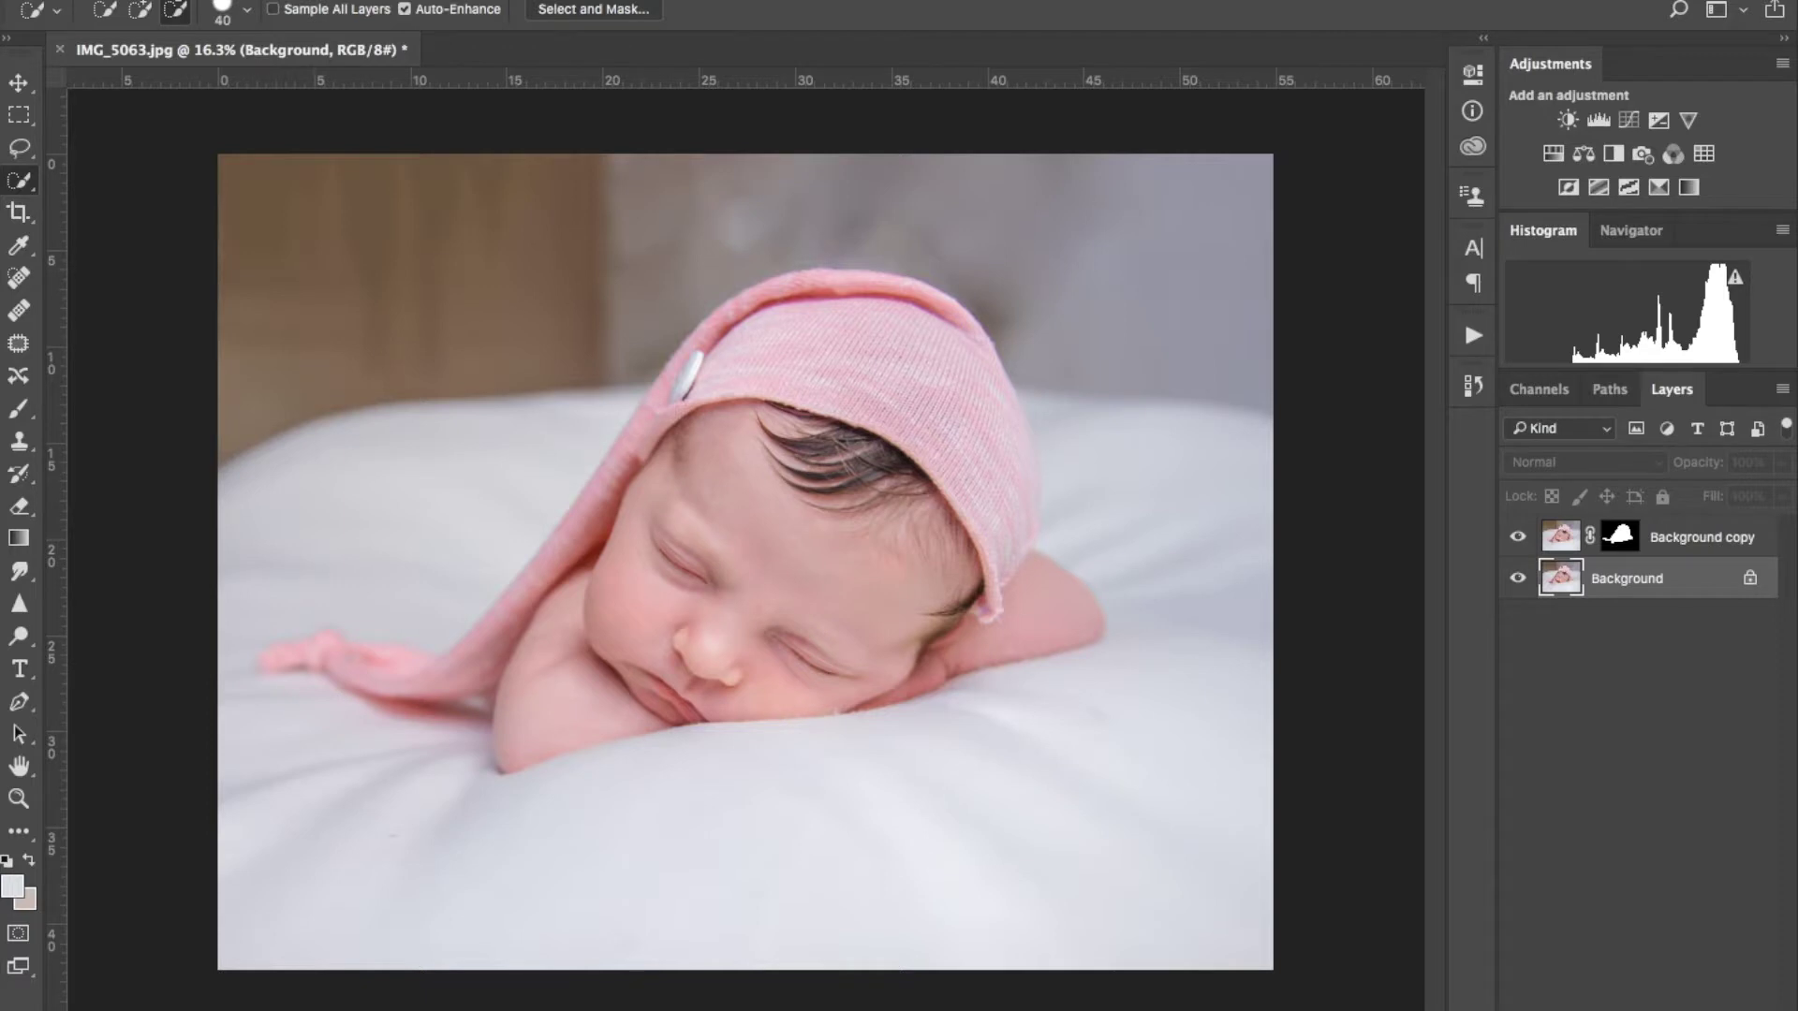
key(ctrl+shift+alt+n)
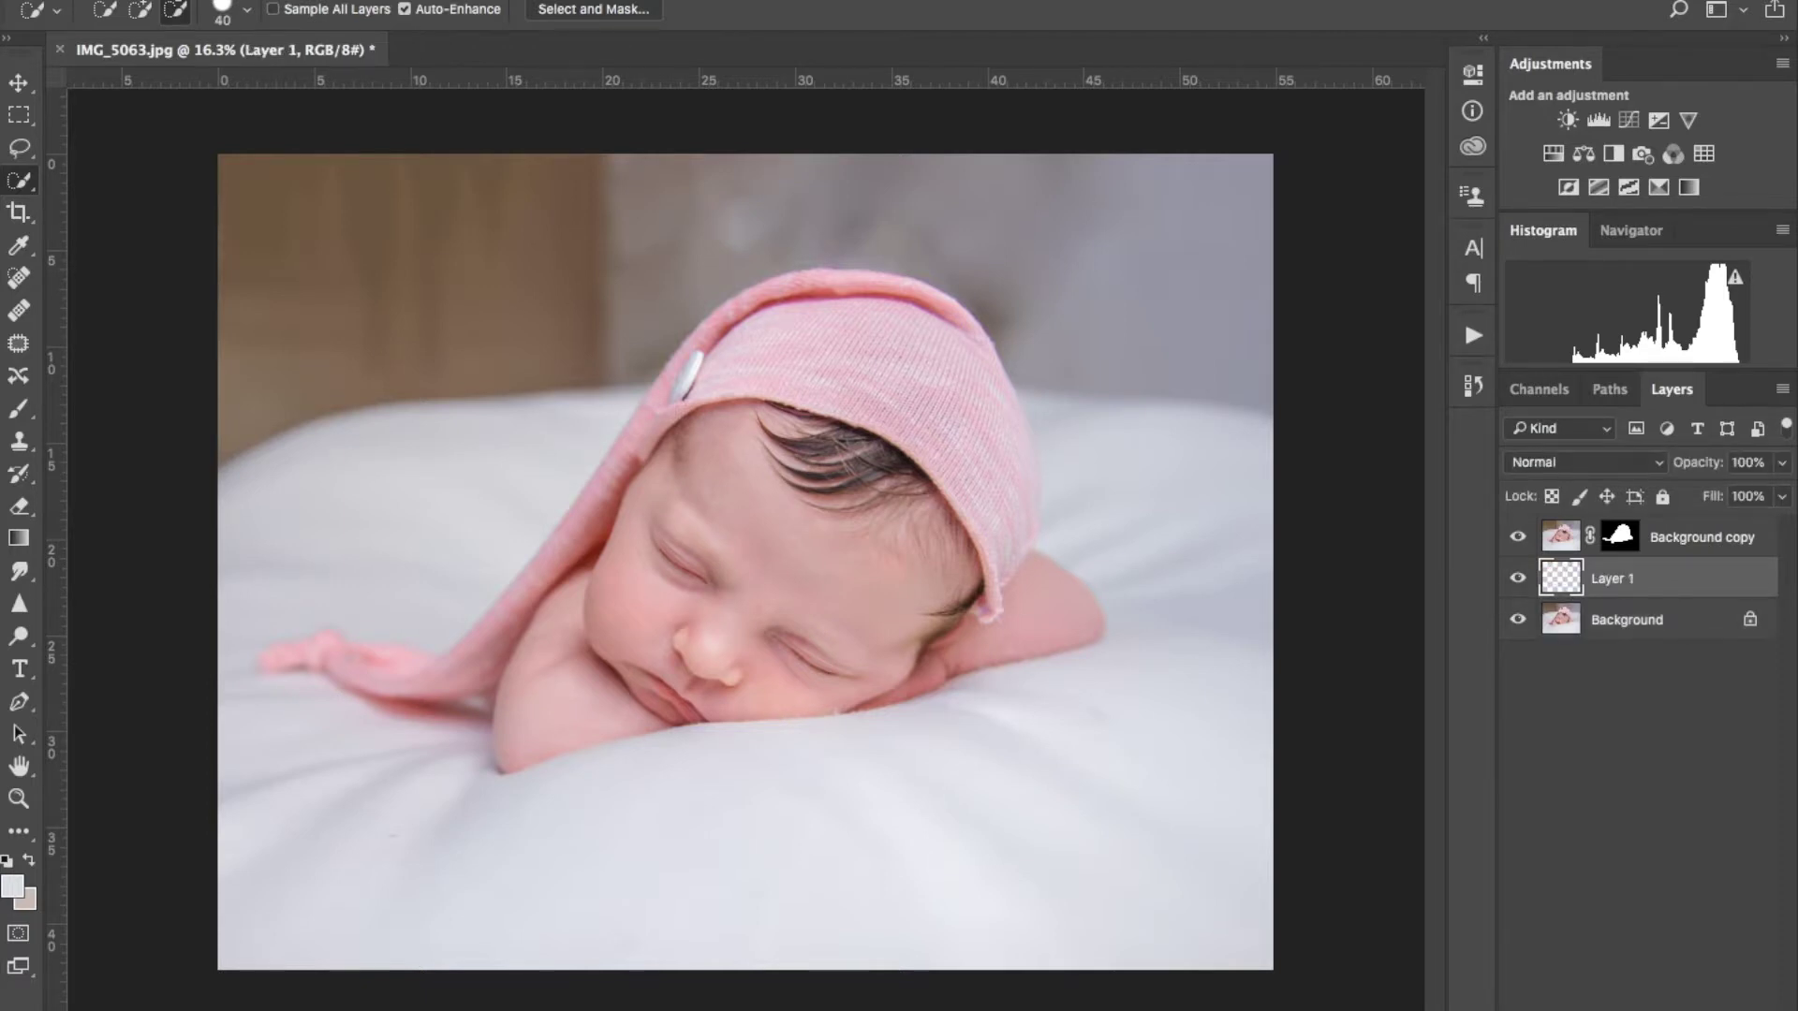
key(b)
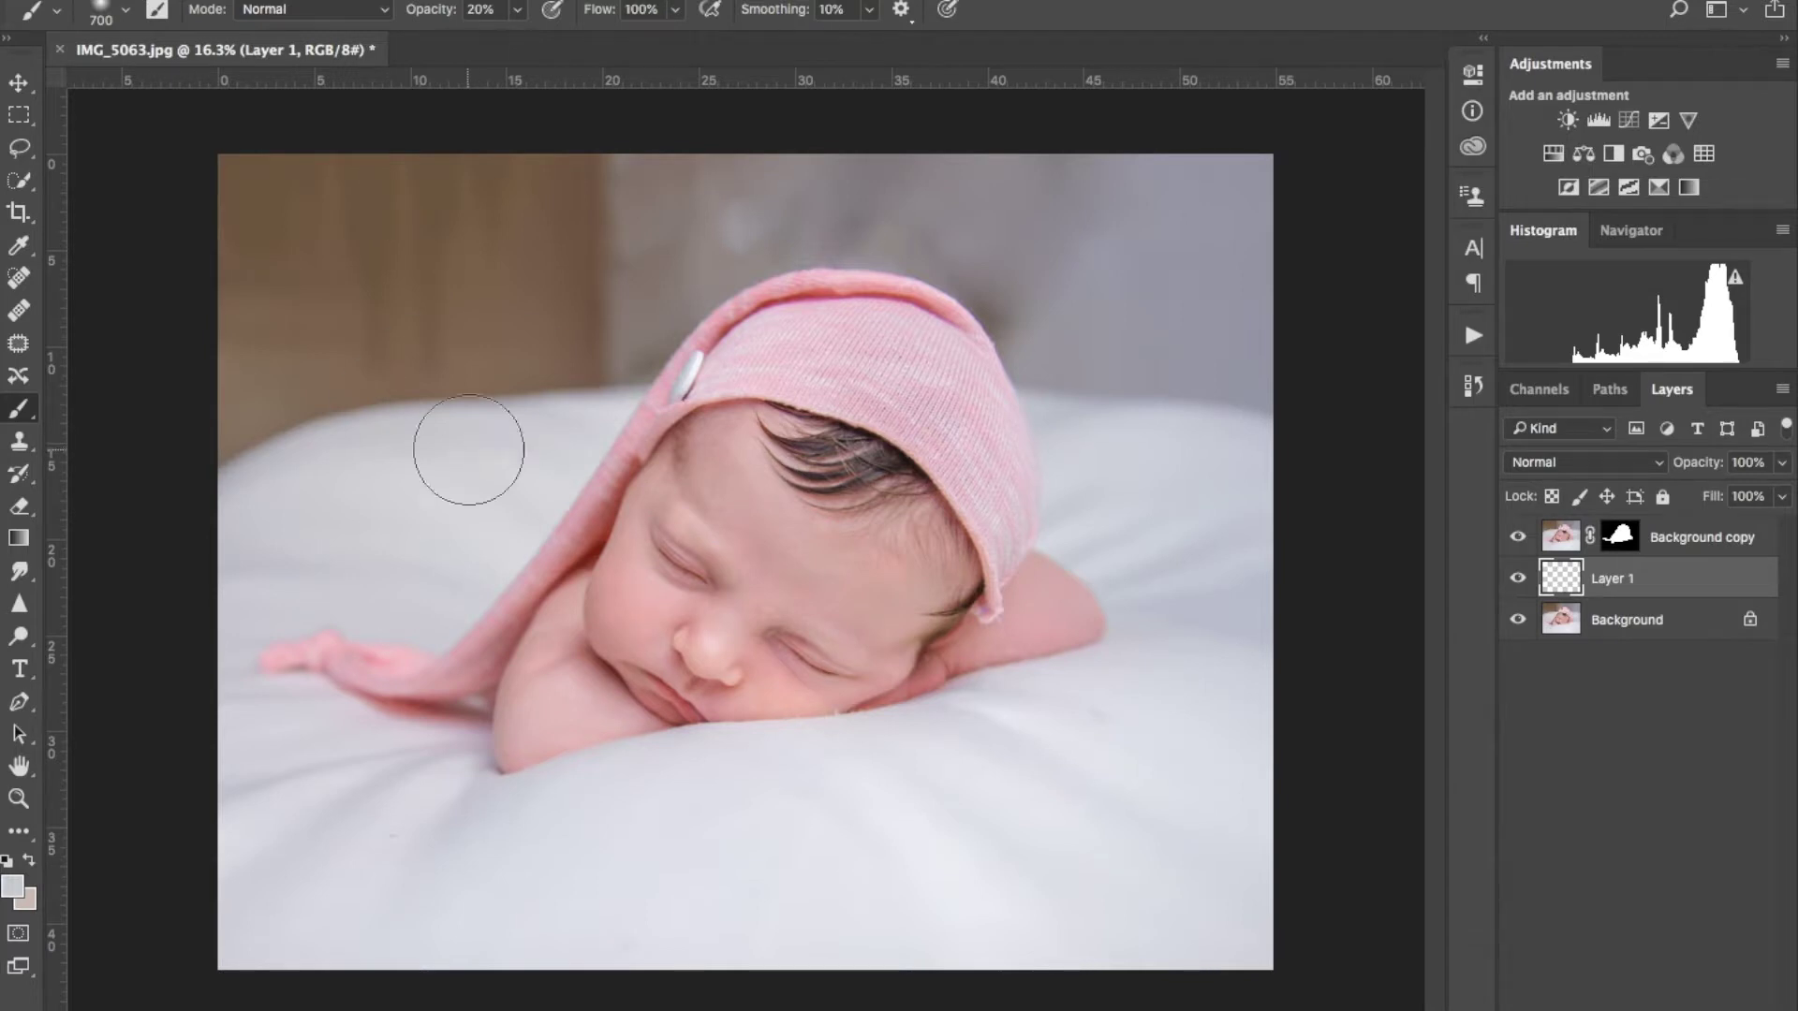
Paint over the brown wood backdrop with sampled blanket tones, 1100 brush at 20% opacity
alt+click(481, 486)
key(bracketright)
key(bracketright)
key(bracketright)
key(bracketright)
mouse_move(486, 491)
mouse_down()
mouse_move(539, 377)
mouse_move(528, 339)
mouse_move(459, 307)
mouse_move(478, 210)
mouse_move(425, 171)
mouse_move(166, 281)
mouse_move(172, 457)
mouse_move(681, 143)
mouse_move(710, 175)
mouse_move(787, 164)
mouse_move(676, 225)
mouse_move(698, 220)
mouse_move(628, 303)
mouse_move(549, 350)
mouse_move(480, 329)
mouse_move(473, 350)
mouse_move(567, 329)
mouse_move(532, 270)
mouse_move(539, 194)
mouse_move(170, 381)
mouse_move(286, 404)
mouse_move(449, 366)
mouse_move(489, 88)
mouse_move(562, 258)
mouse_move(695, 250)
mouse_move(874, 329)
mouse_move(988, 281)
mouse_move(1204, 328)
mouse_move(1054, 346)
mouse_move(1059, 394)
mouse_move(1123, 305)
mouse_move(888, 306)
mouse_move(918, 234)
mouse_move(838, 236)
mouse_move(913, 257)
mouse_move(863, 153)
mouse_up()
alt+click(521, 442)
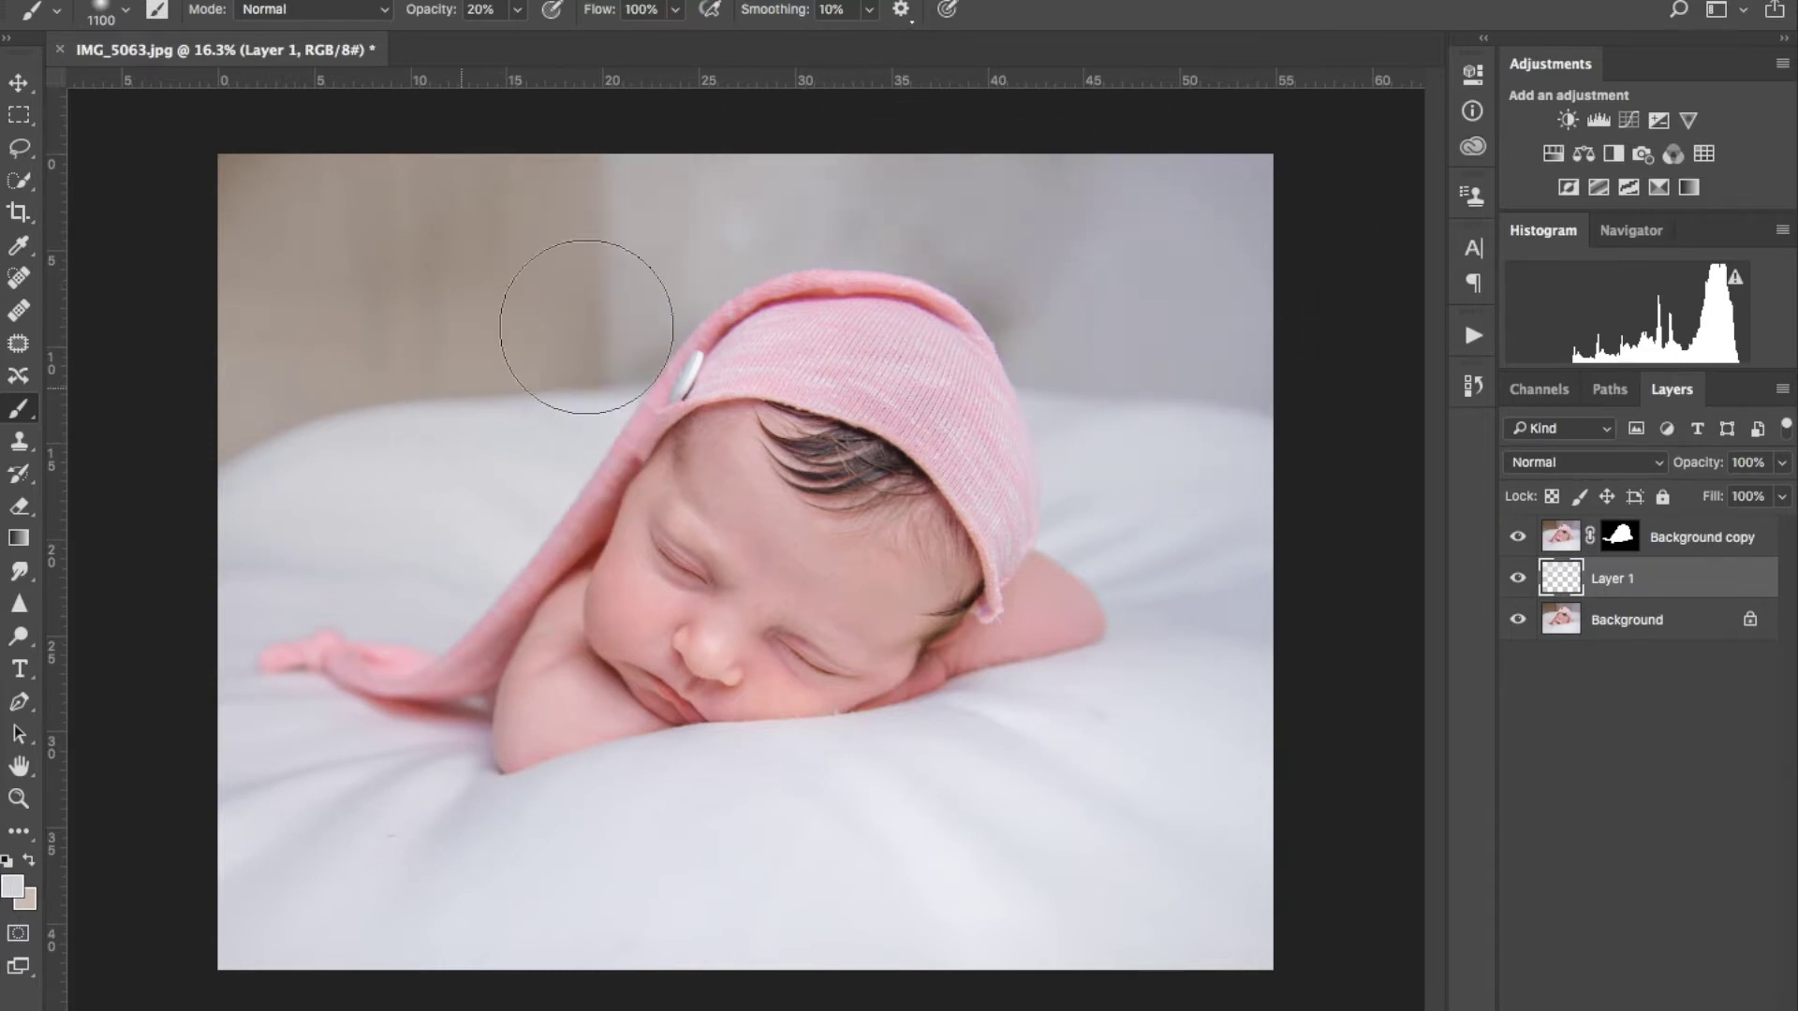
mouse_move(582, 301)
mouse_down()
mouse_move(313, 281)
mouse_move(249, 301)
mouse_up()
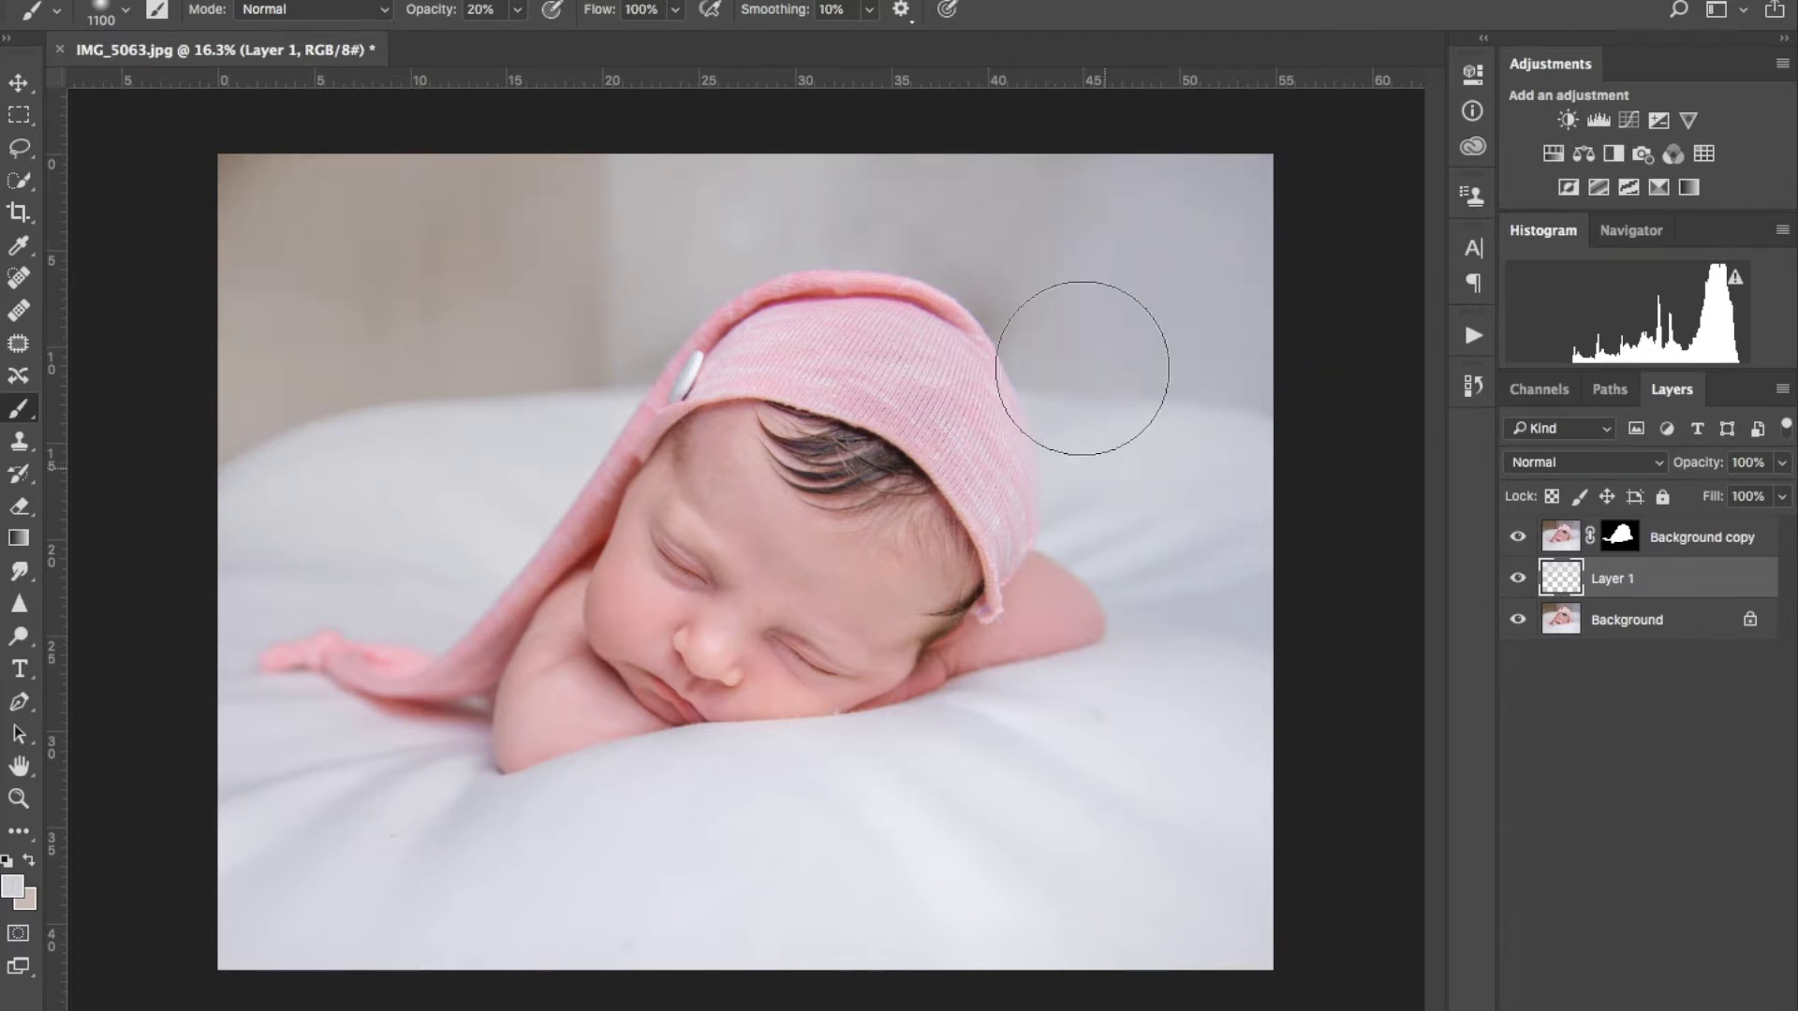
drag(381, 361, 397, 196)
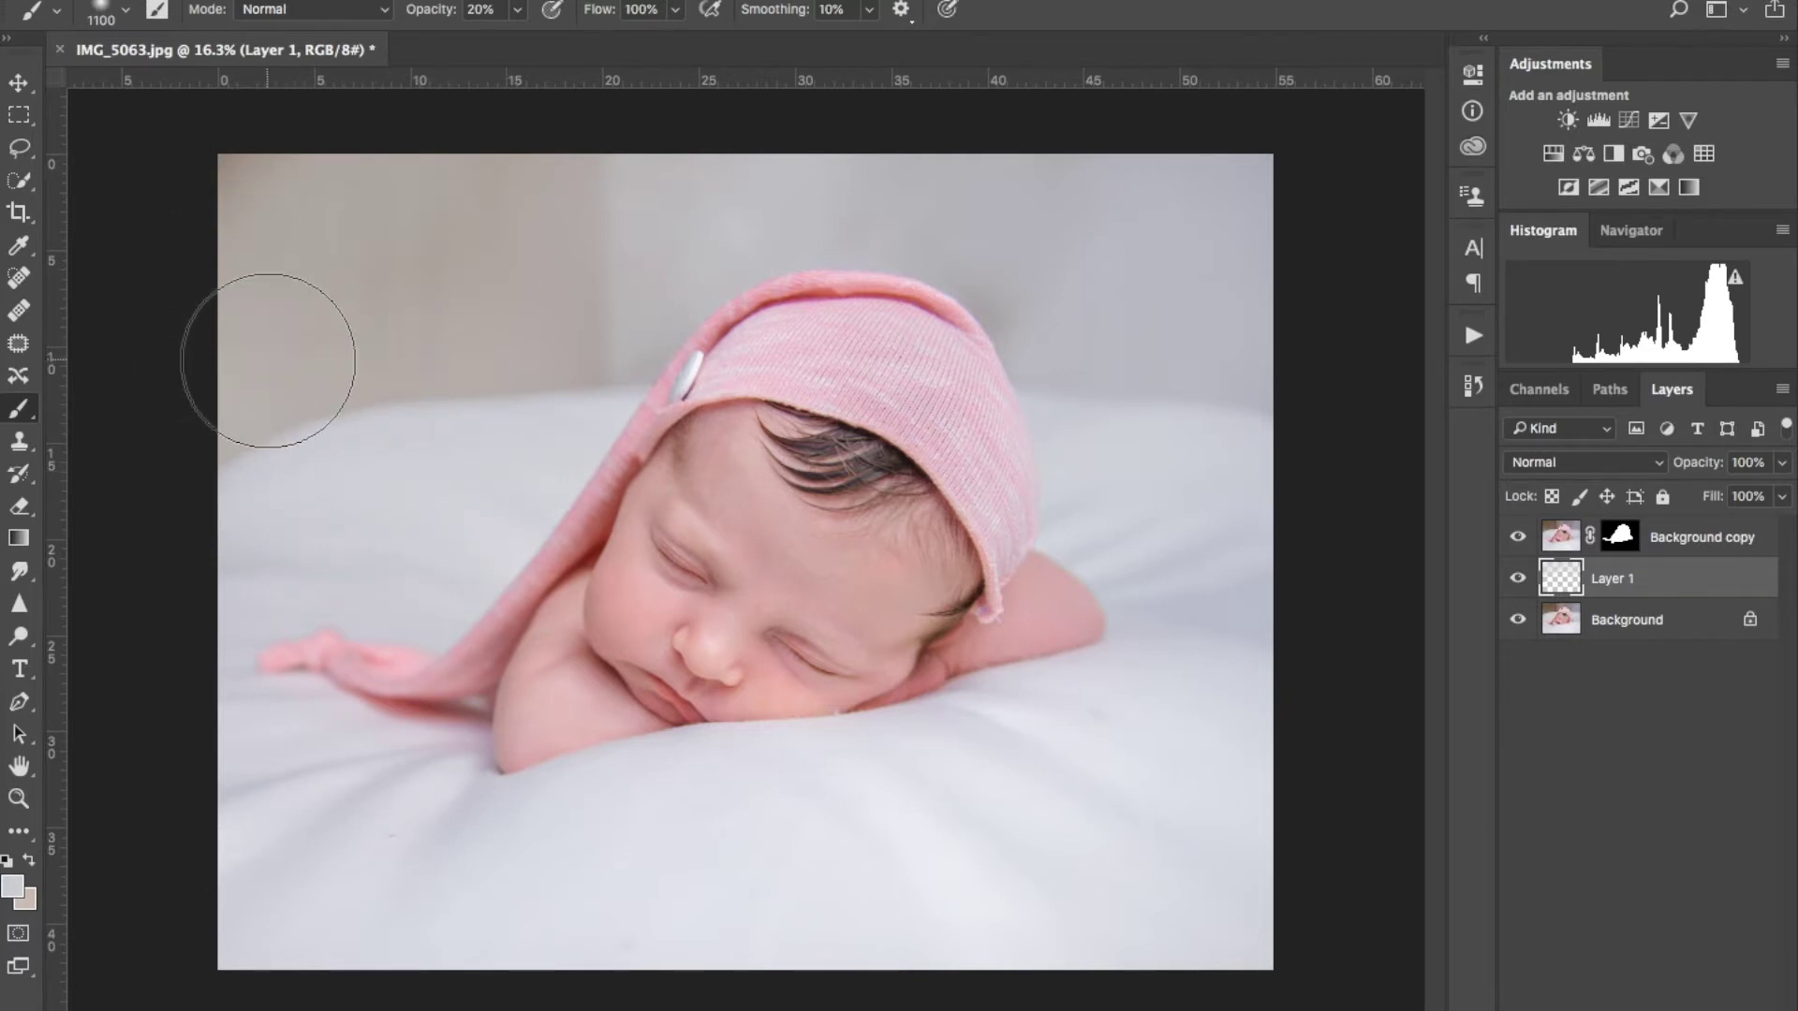
click(419, 460)
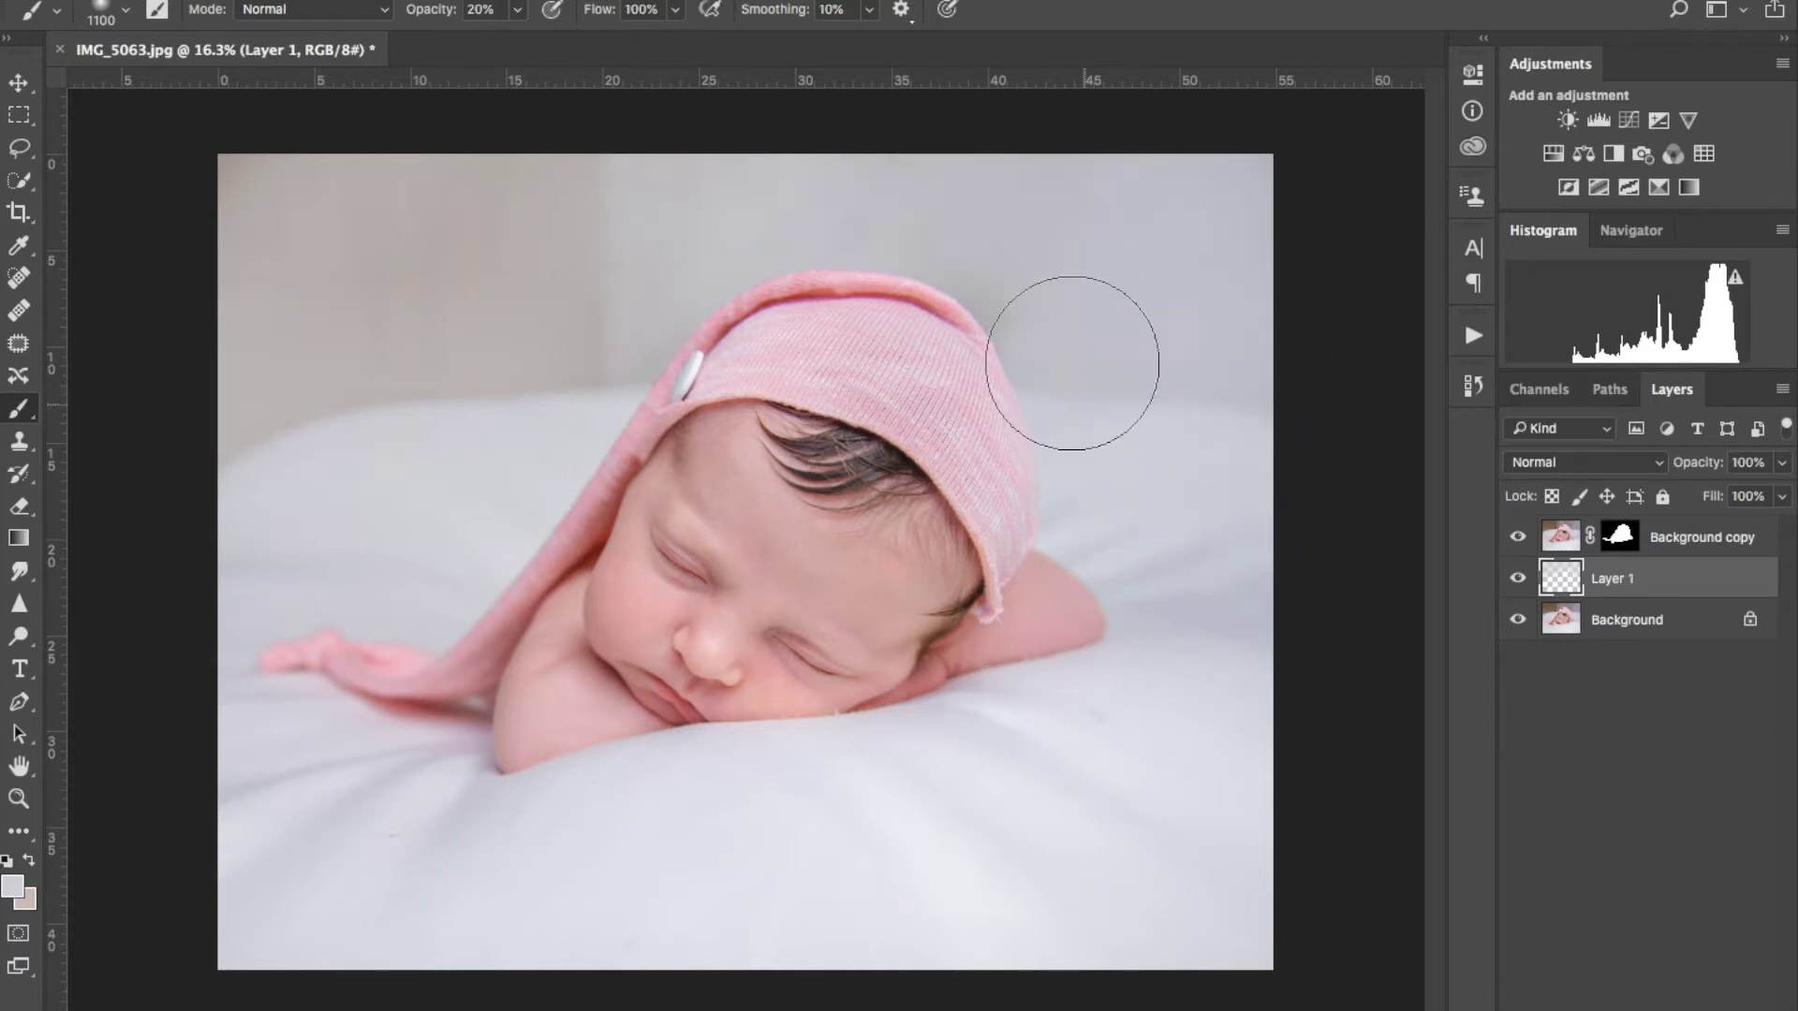
alt+click(1196, 716)
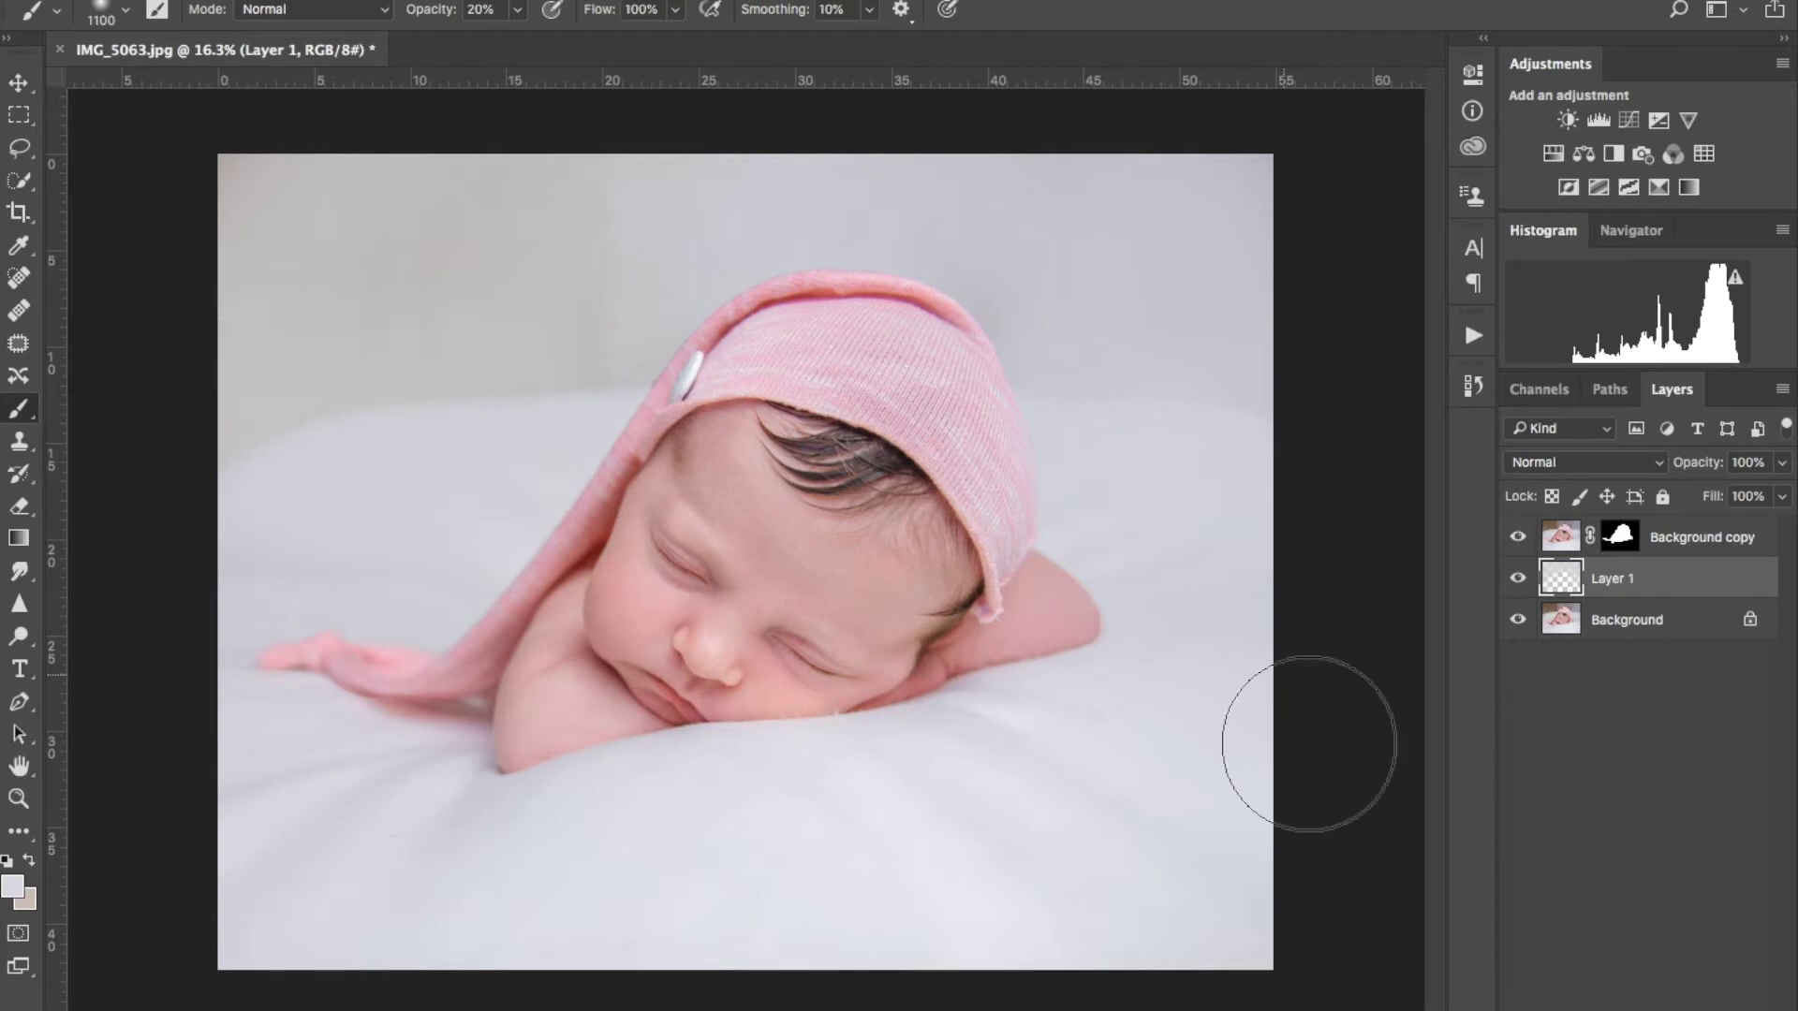
alt+click(764, 755)
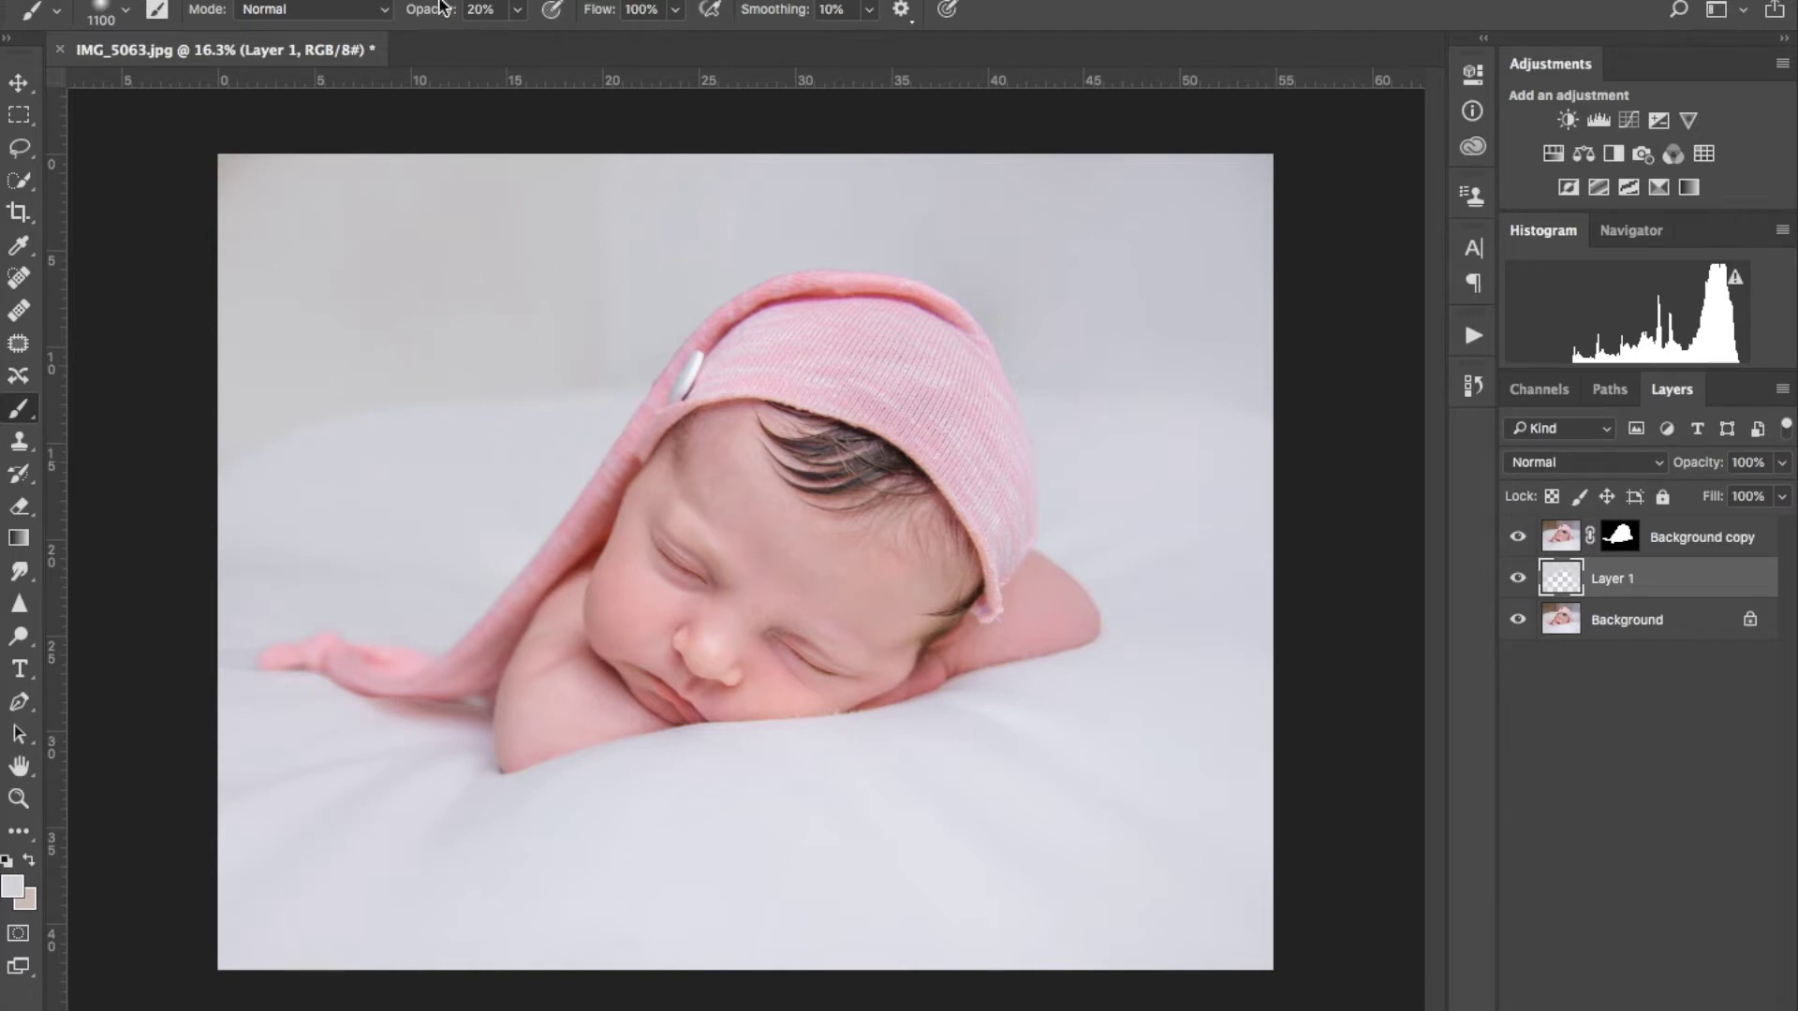
Paint the remaining backdrop at 30–40% opacity, then shrink the brush to 300
key(3)
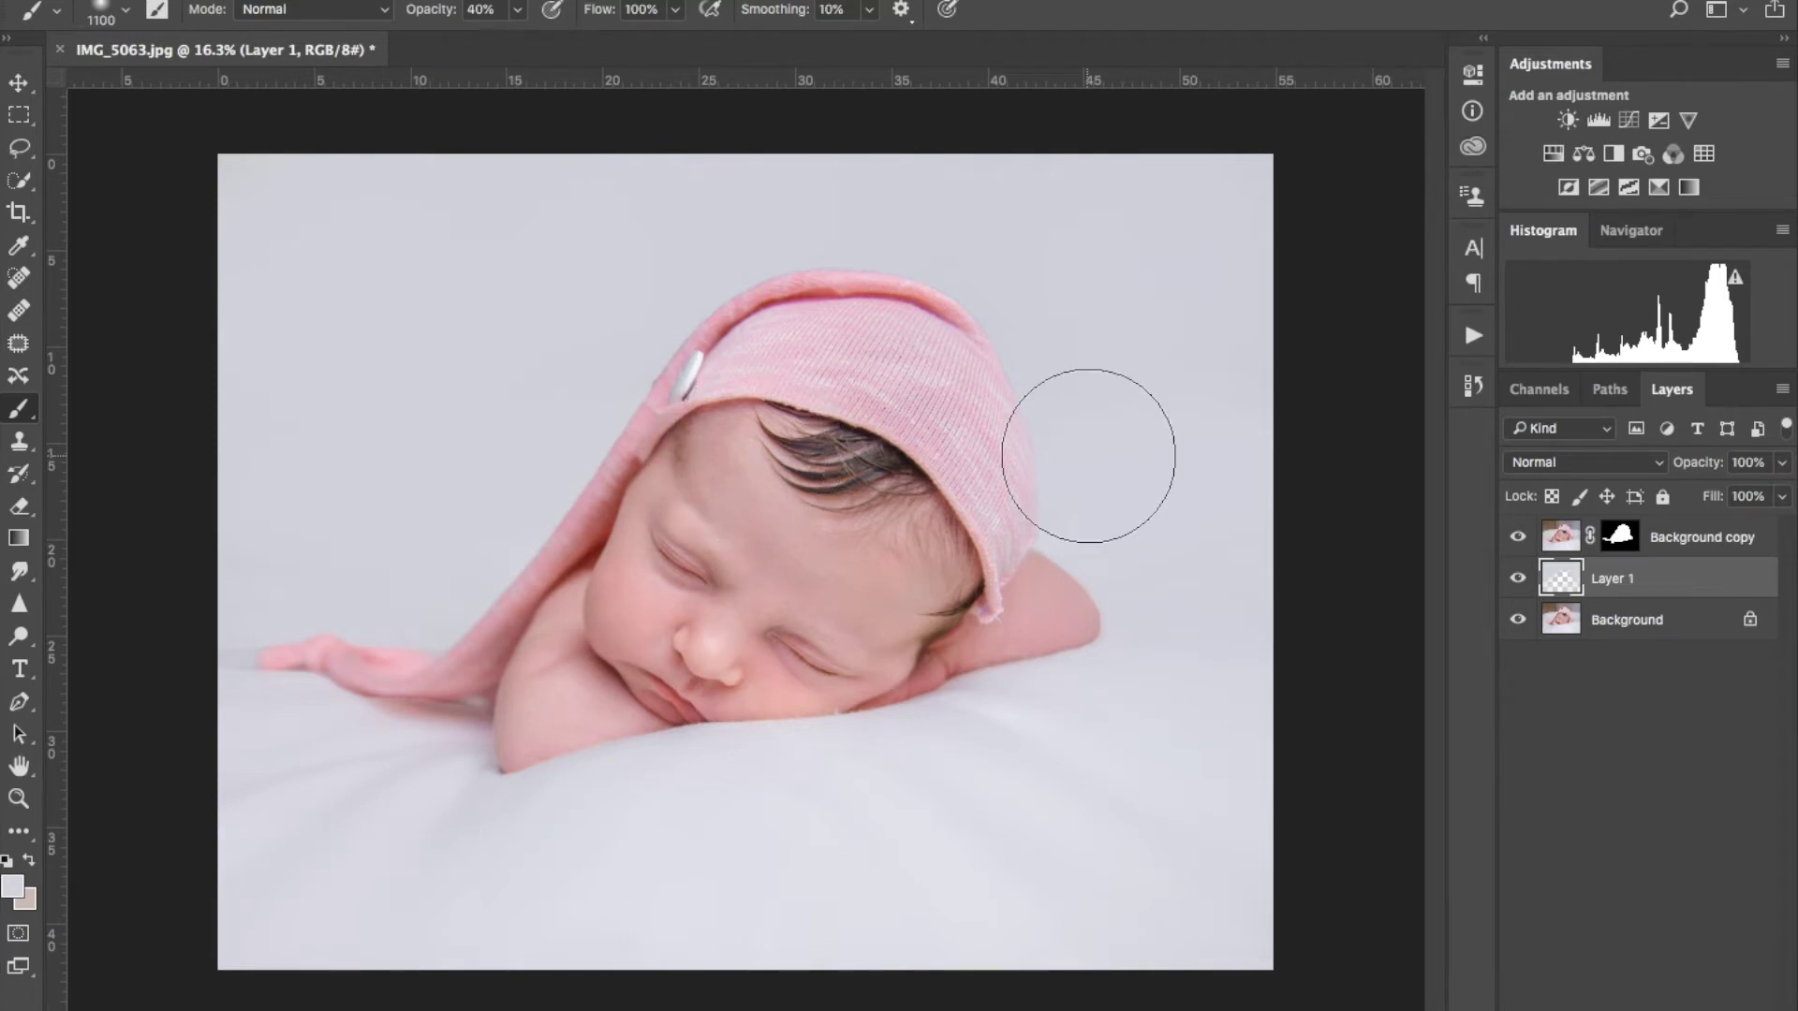
key(bracketleft)
key(bracketleft)
key(bracketleft)
key(bracketleft)
key(bracketleft)
key(bracketleft)
key(bracketleft)
key(bracketleft)
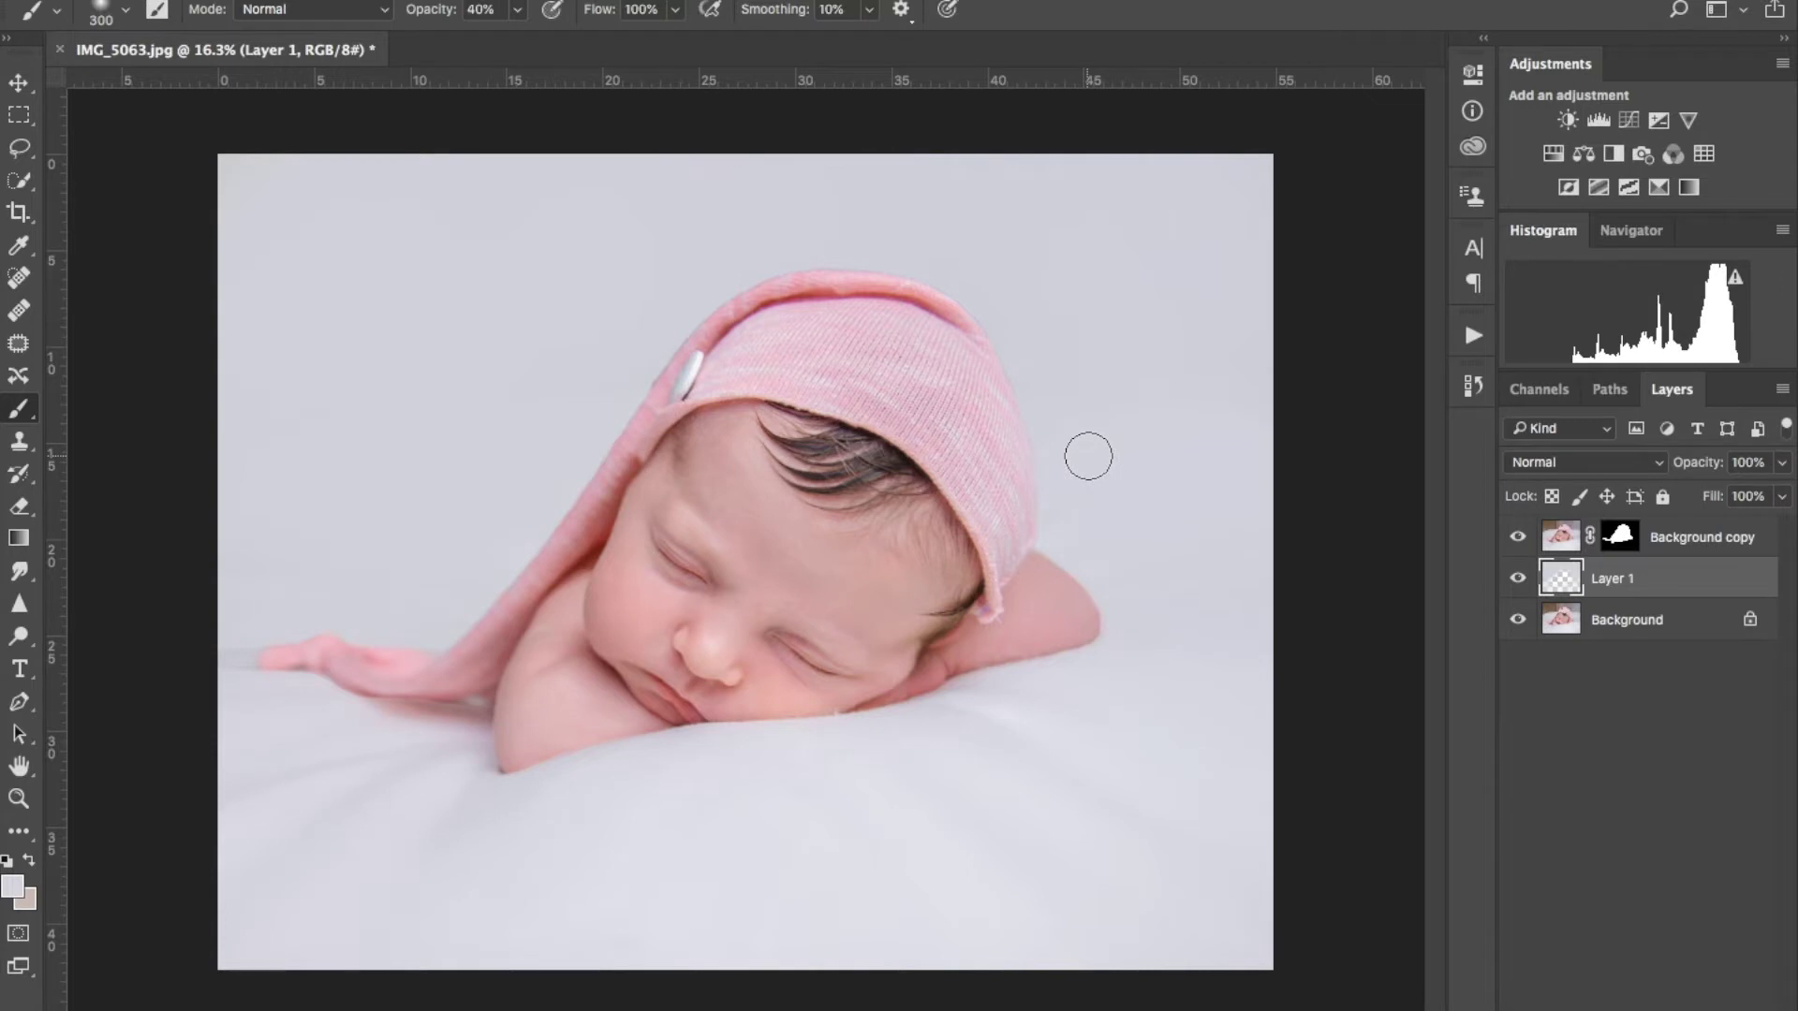
key(ctrl+plus)
Shrink the brush to 150 and target the Background copy layer's mask
scroll(1088, 456, up, 3)
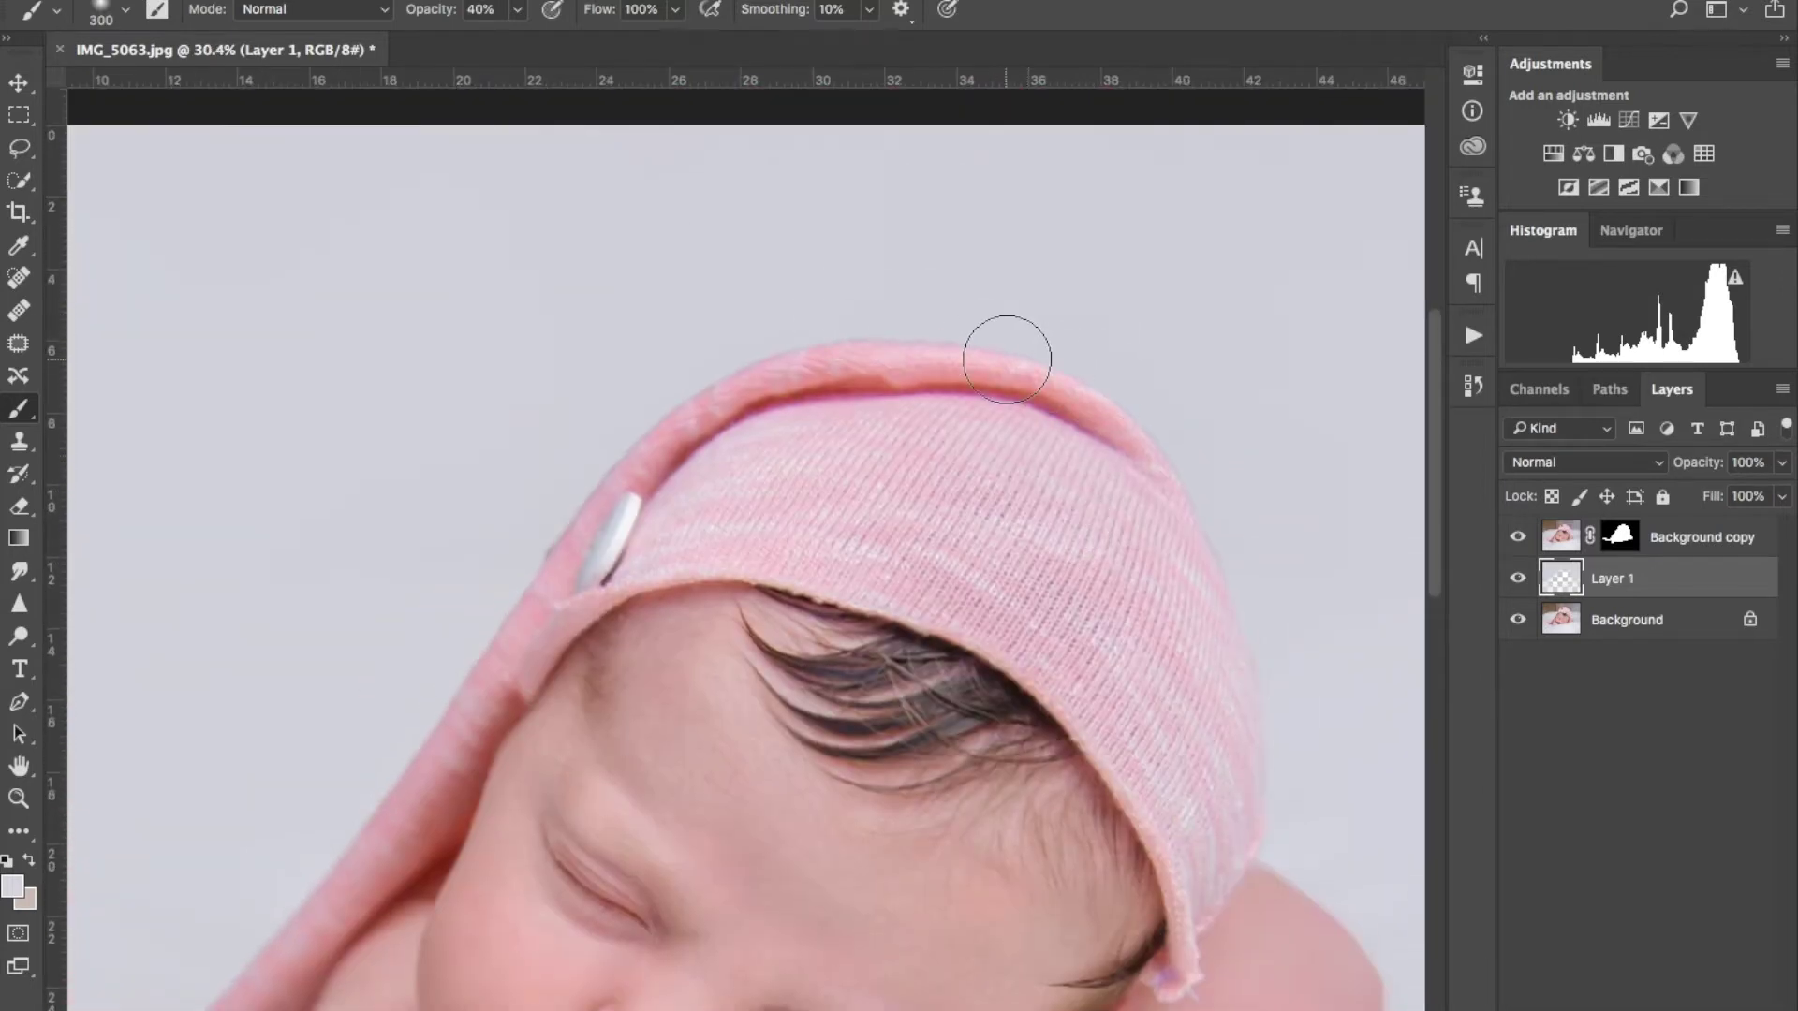
key(bracketleft)
key(bracketleft)
key(bracketleft)
key(bracketleft)
click(1642, 542)
click(1626, 535)
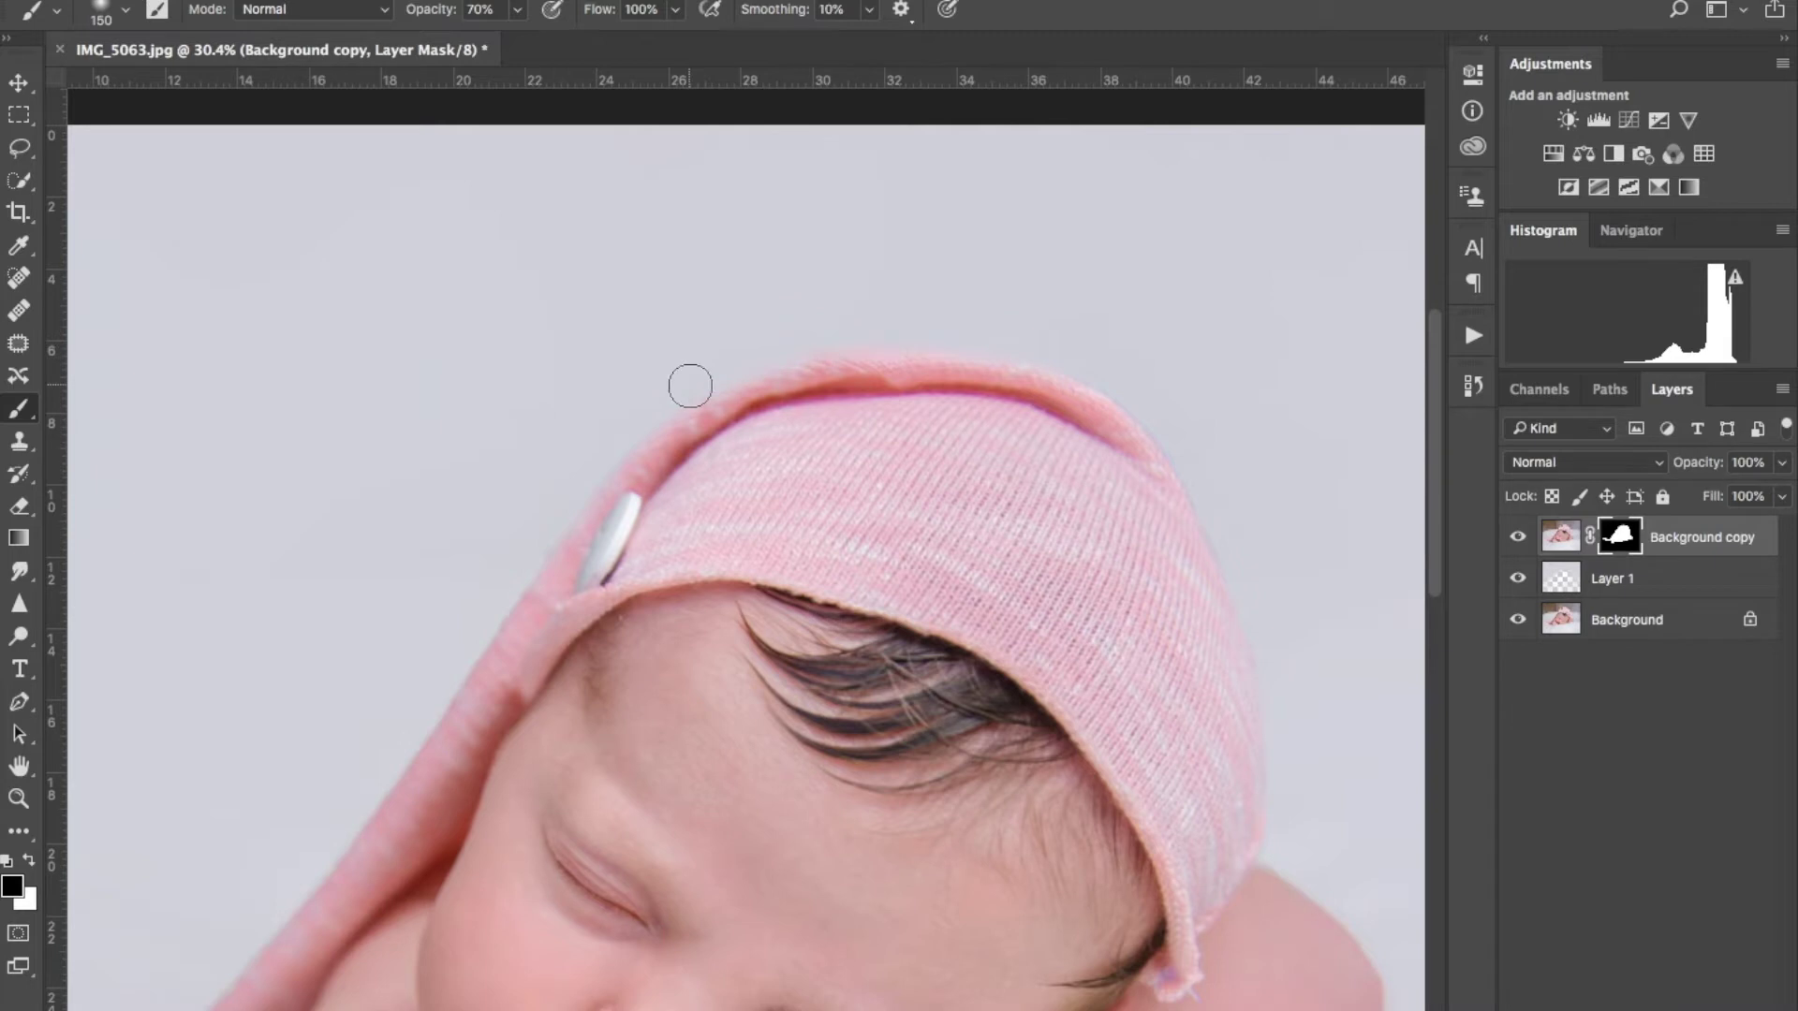
Paint white on the mask along the hat tail's lower edge to fill the grey gap
key(x)
key(x)
key(x)
key(x)
key(x)
key(x)
key(x)
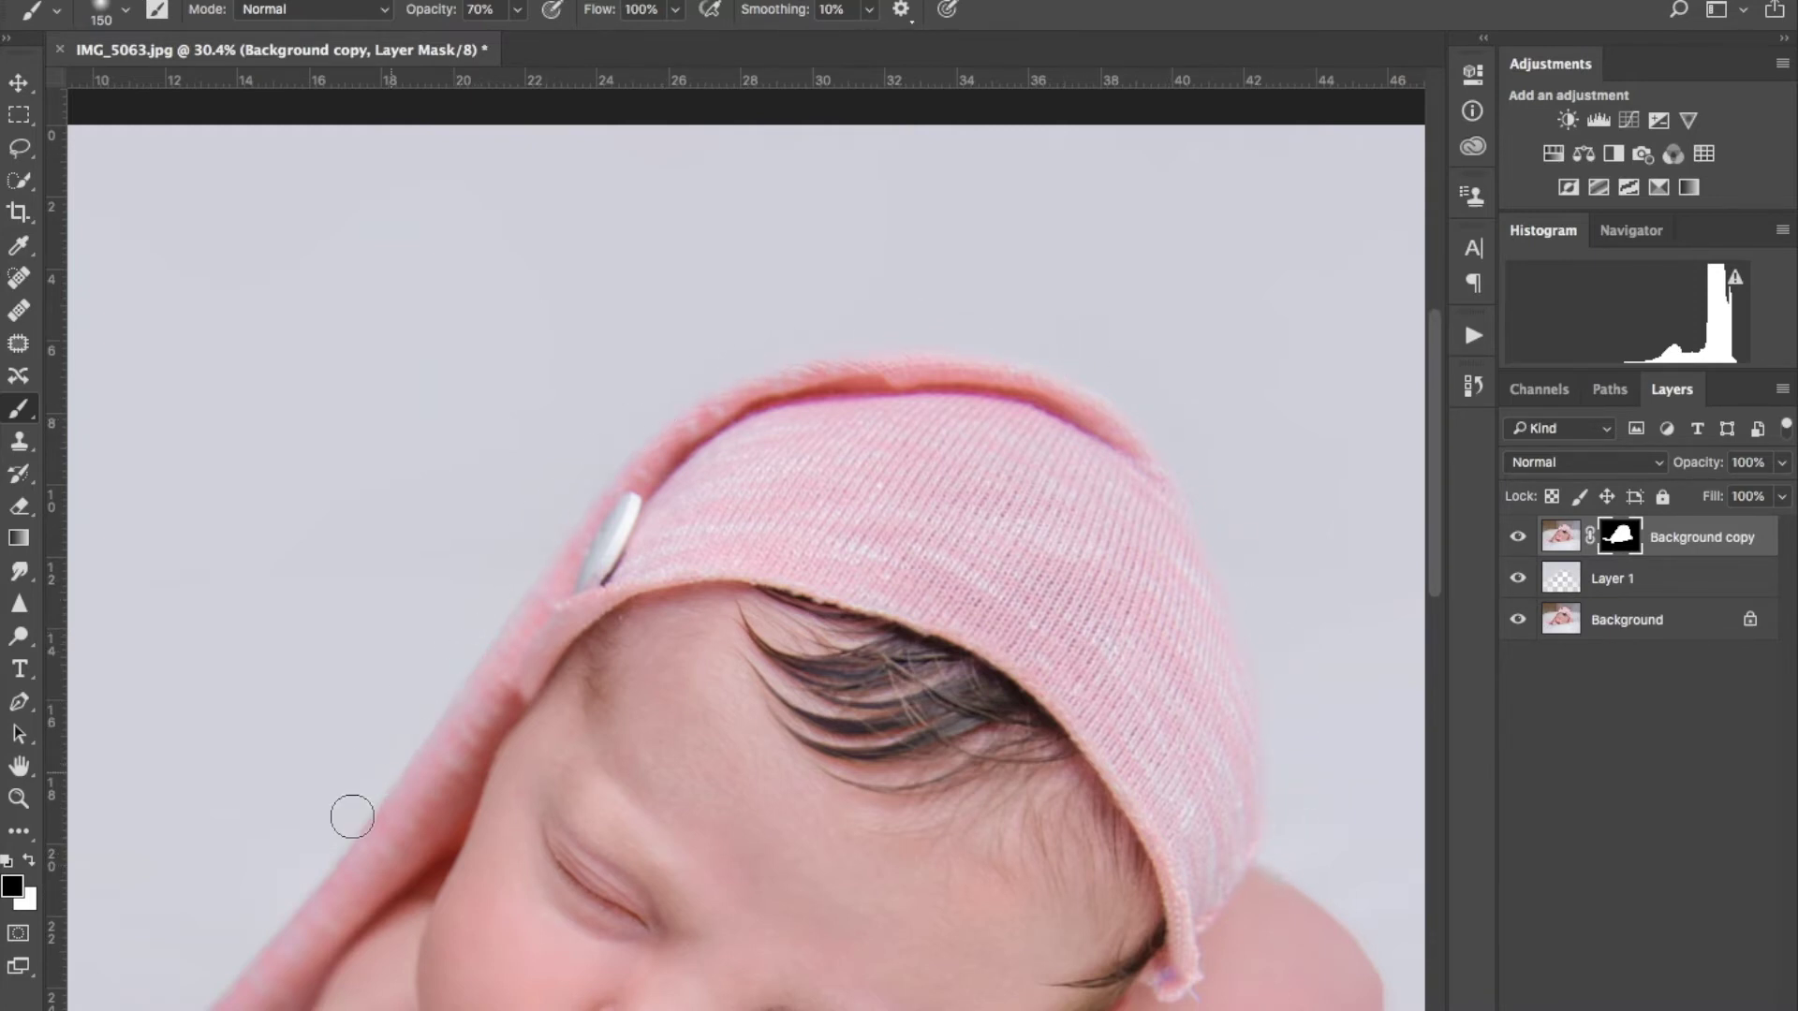
scroll(227, 984, down, 3)
scroll(228, 984, left, 3)
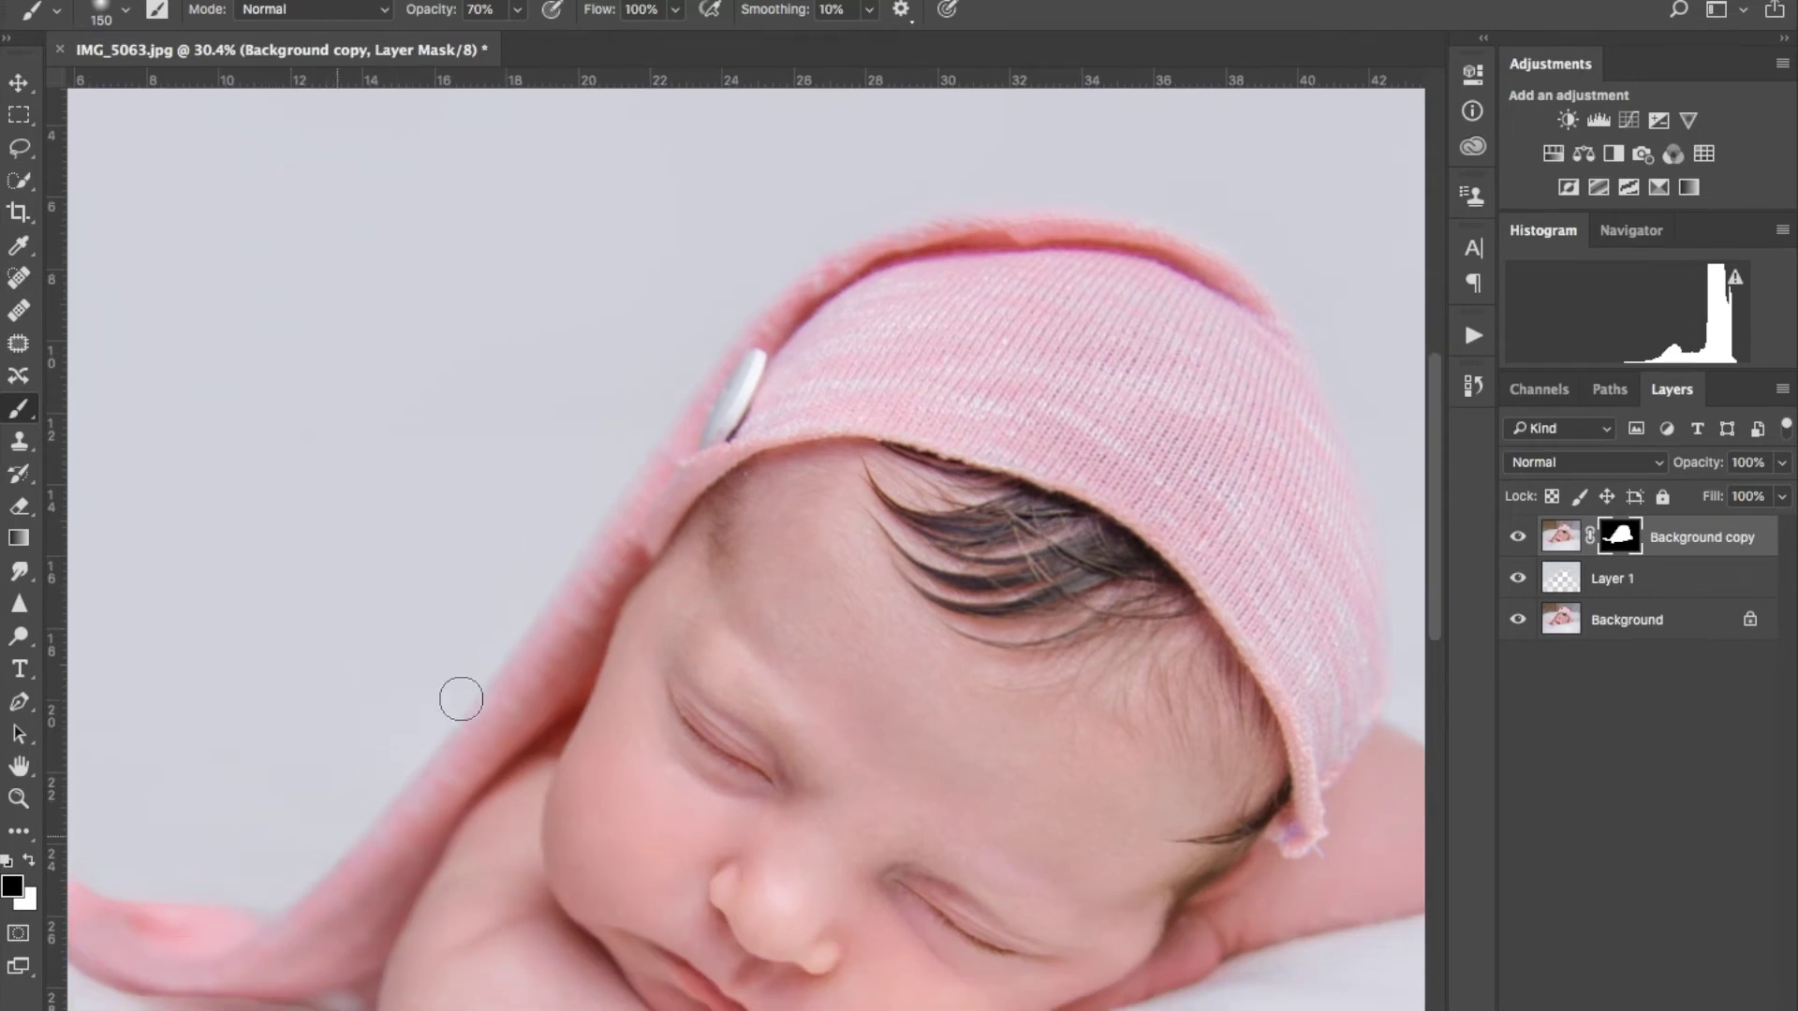
key(x)
scroll(329, 925, down, 3)
key(x)
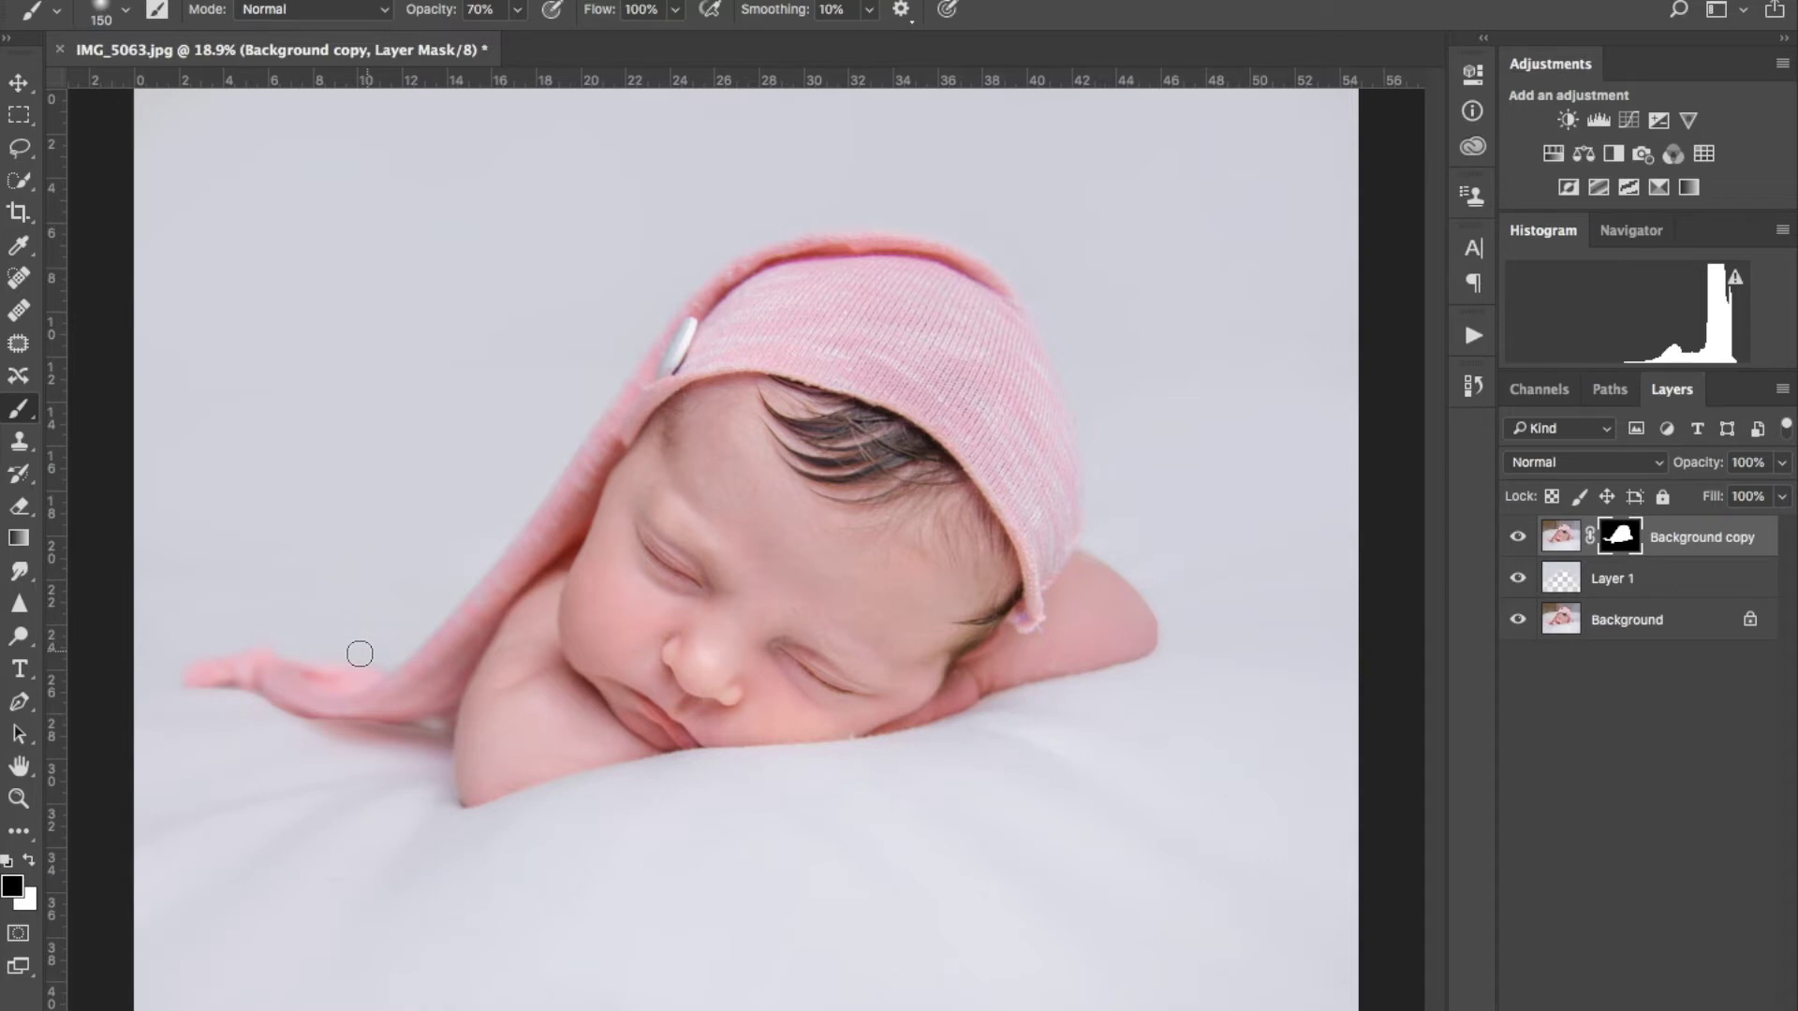
key(x)
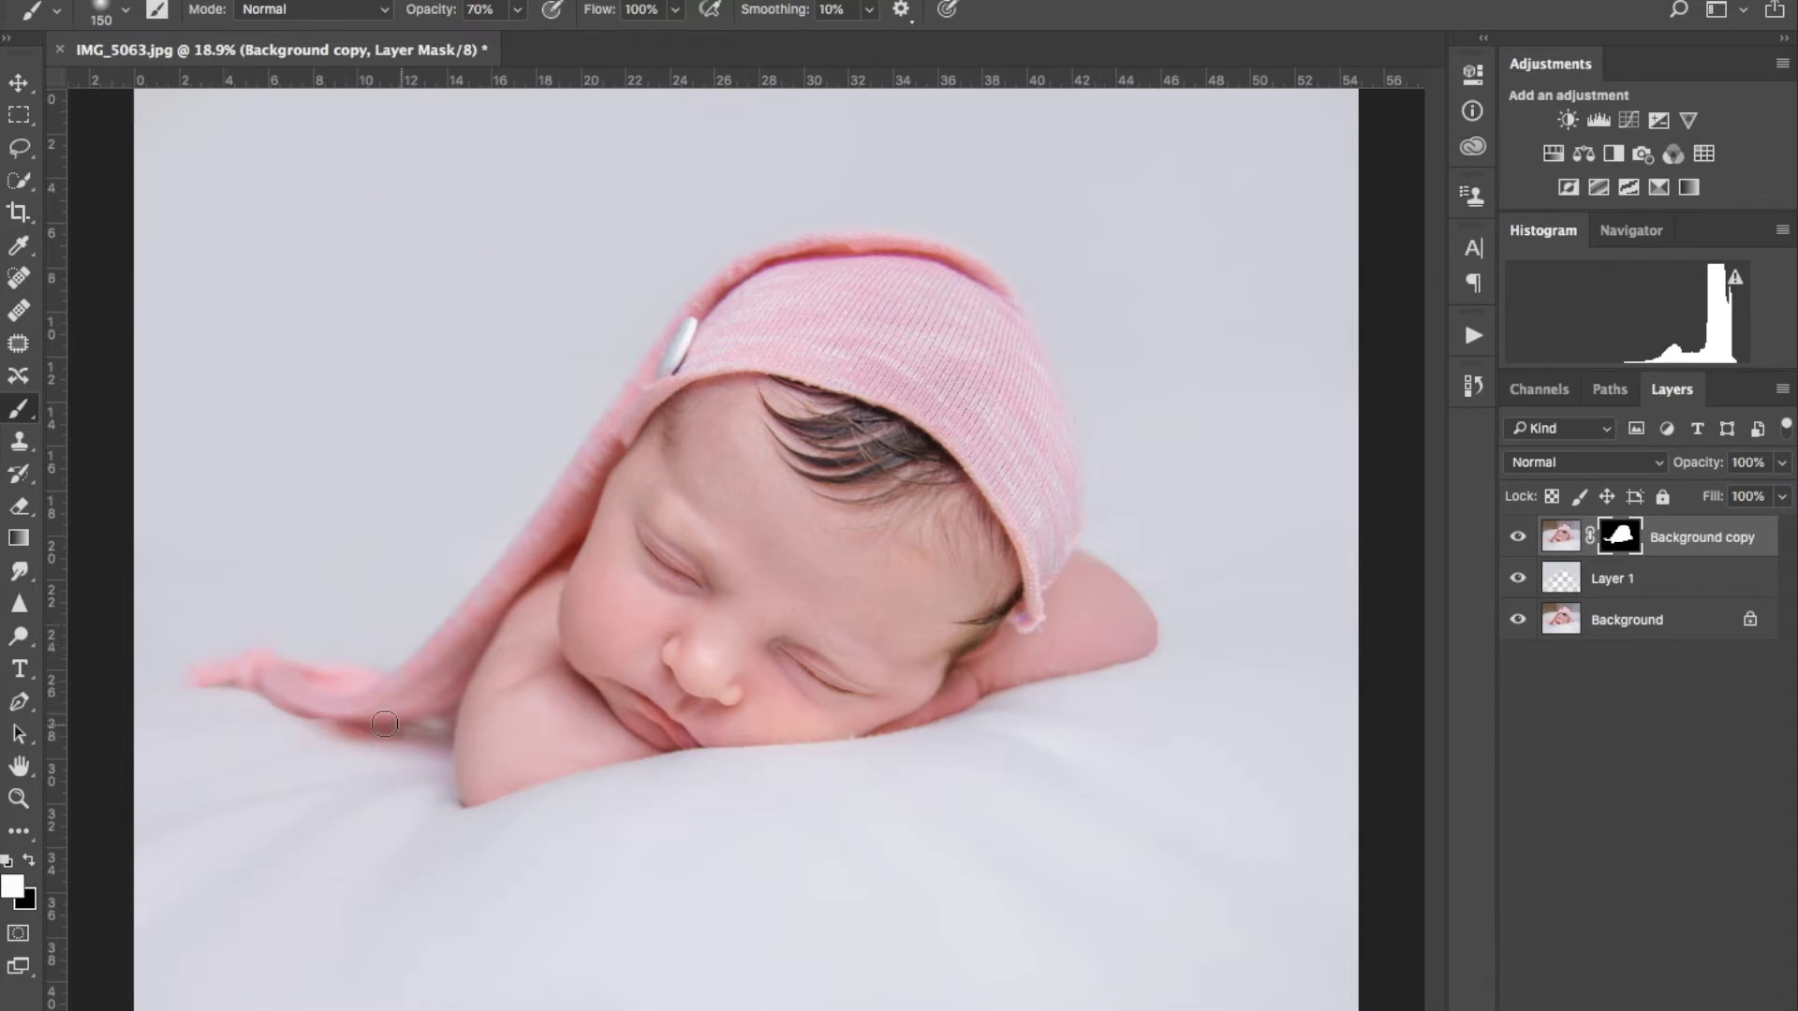
mouse_move(385, 724)
mouse_down()
mouse_move(341, 718)
mouse_move(436, 734)
mouse_up()
key(ctrl+minus)
click(1518, 578)
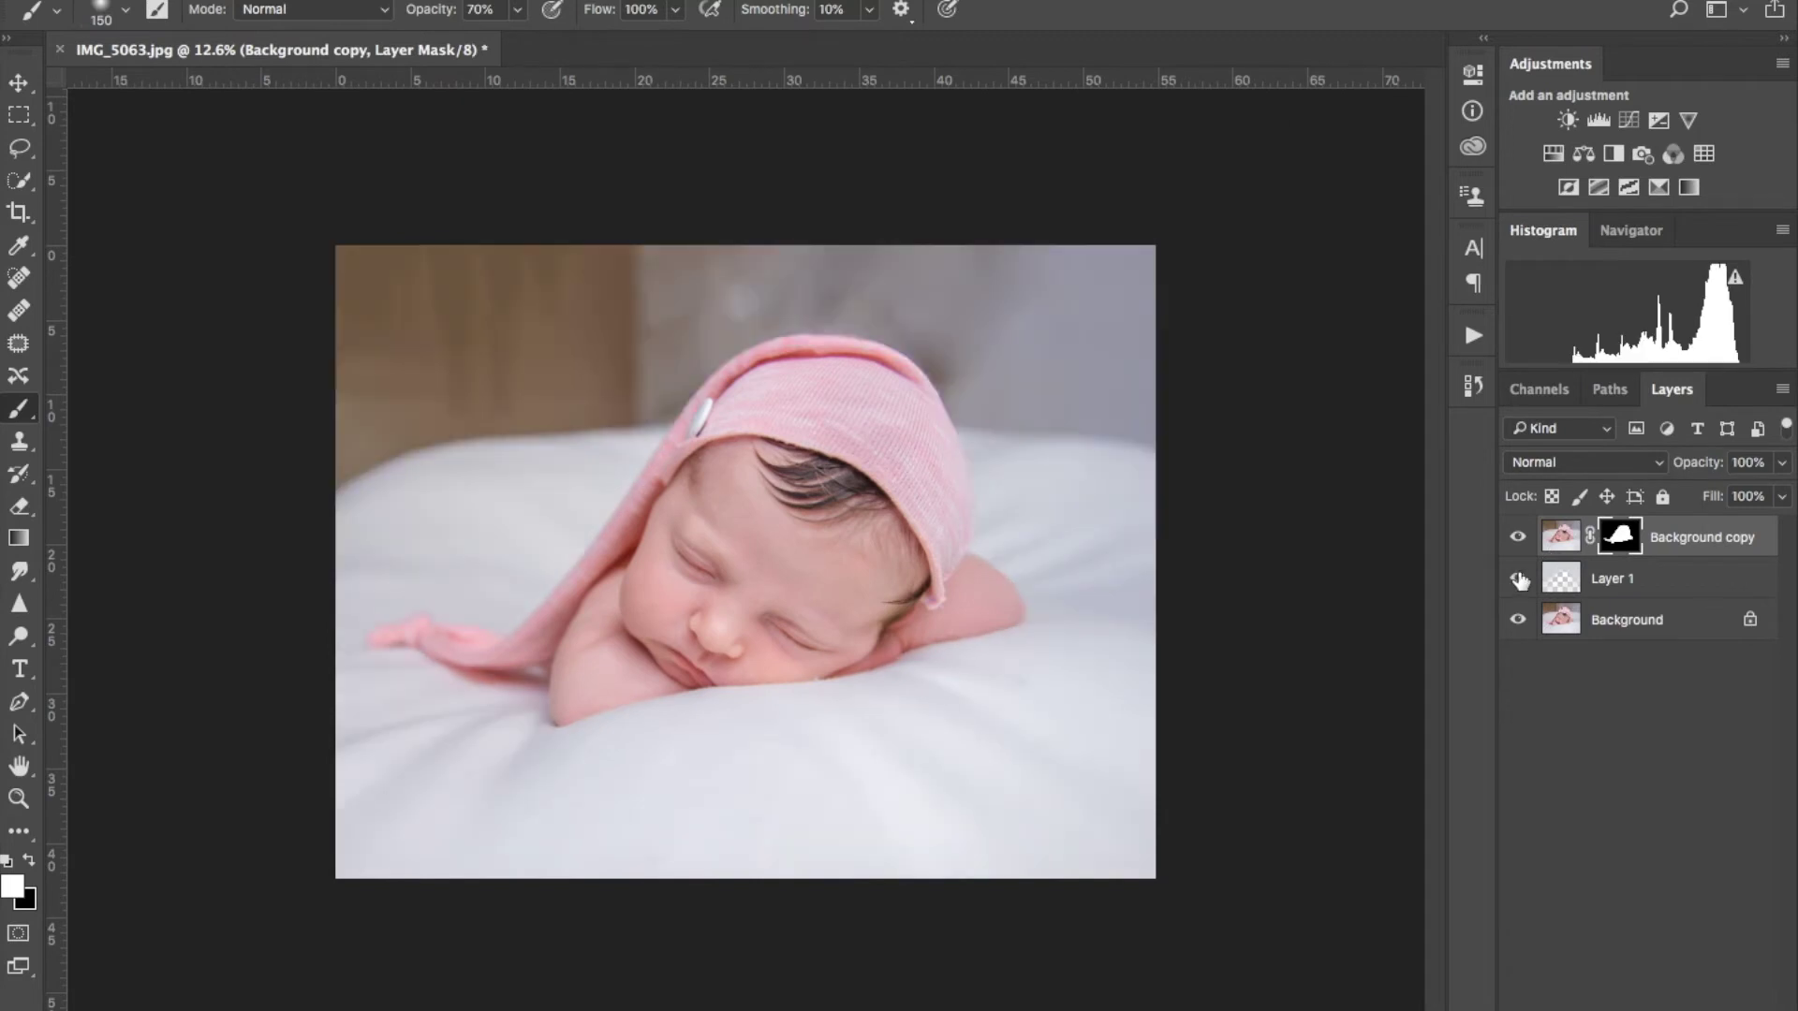
click(1518, 578)
click(1518, 578)
click(1518, 578)
click(1518, 578)
click(1518, 578)
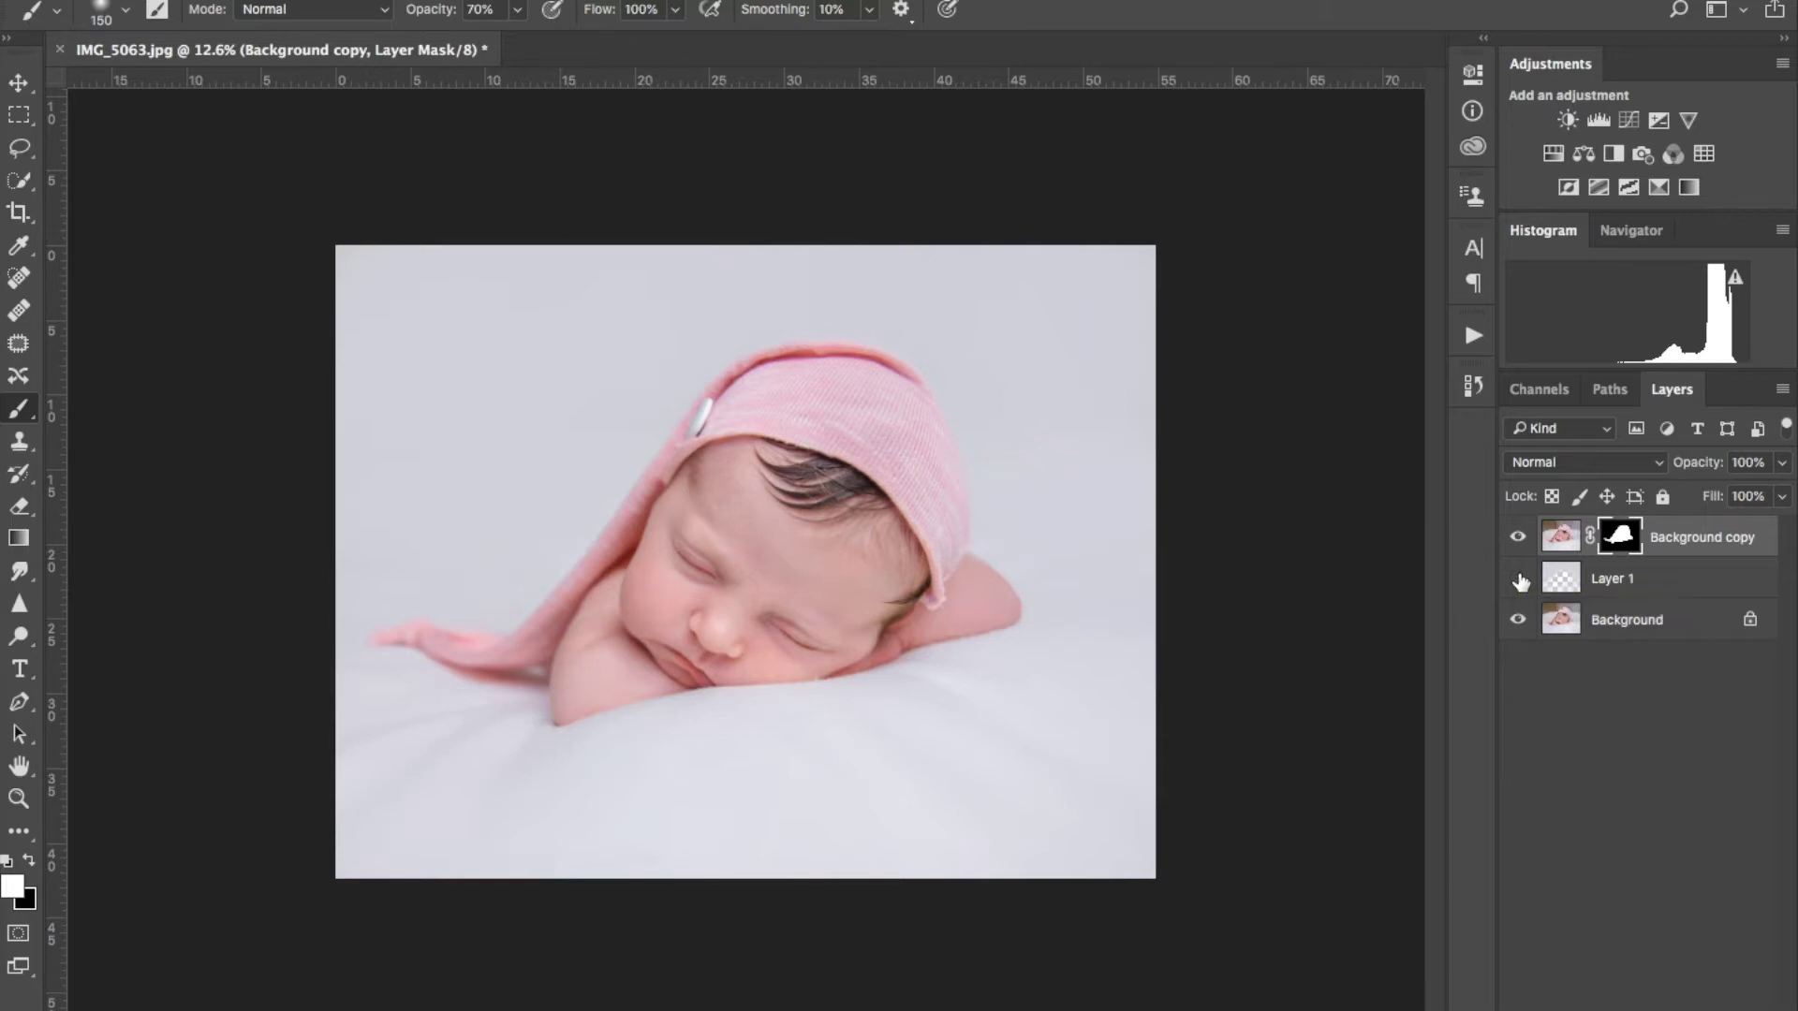
click(1518, 579)
click(1518, 579)
click(1519, 580)
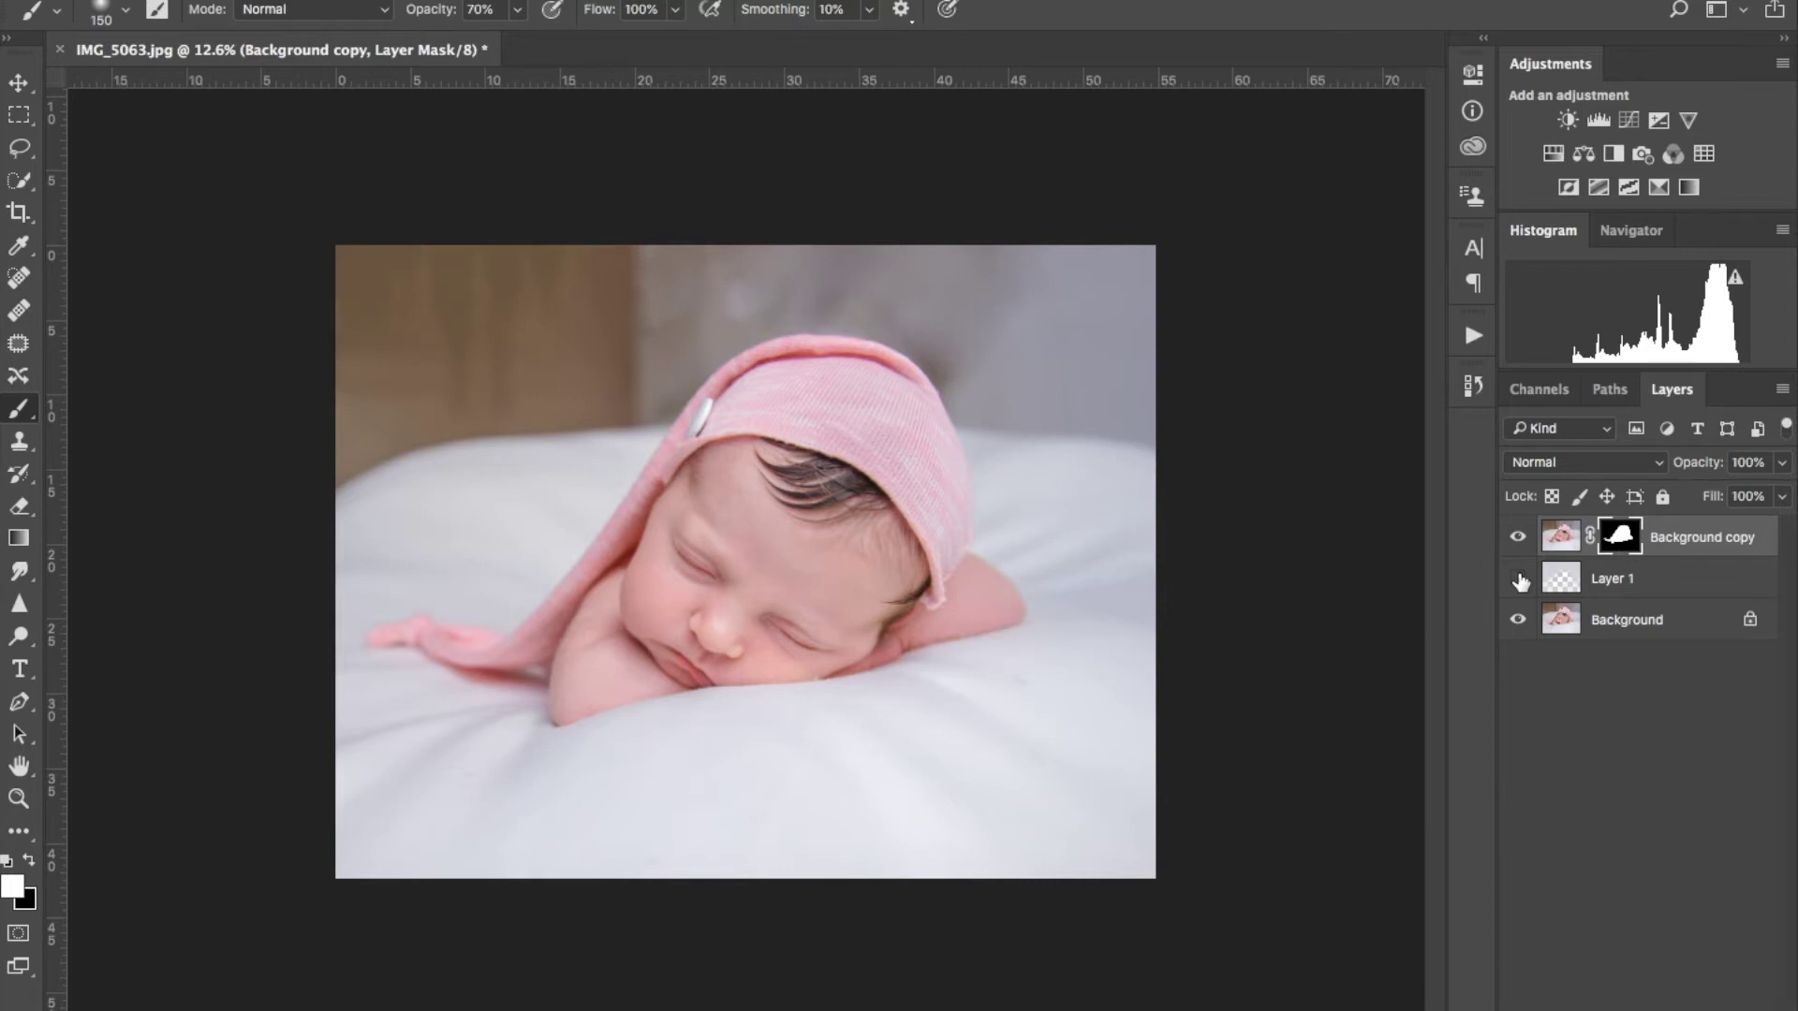
click(1519, 581)
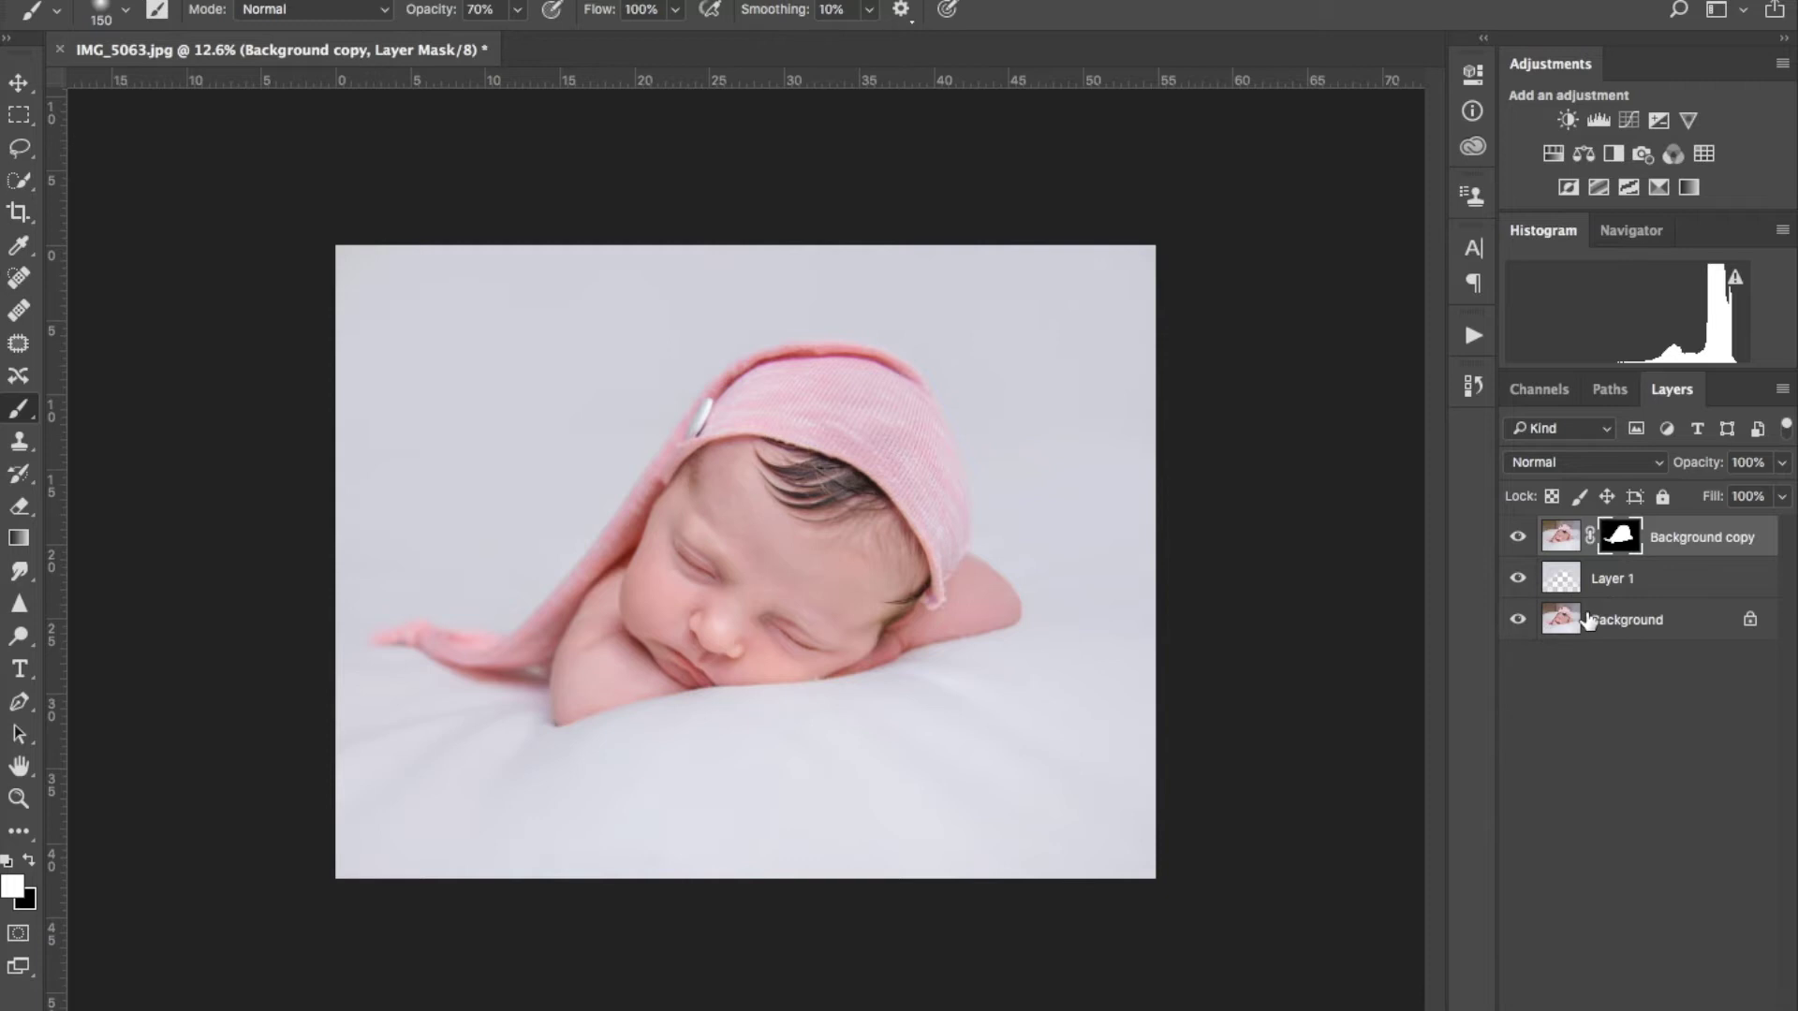
Flatten the image and duplicate it onto a new Layer 1
right_click(1631, 623)
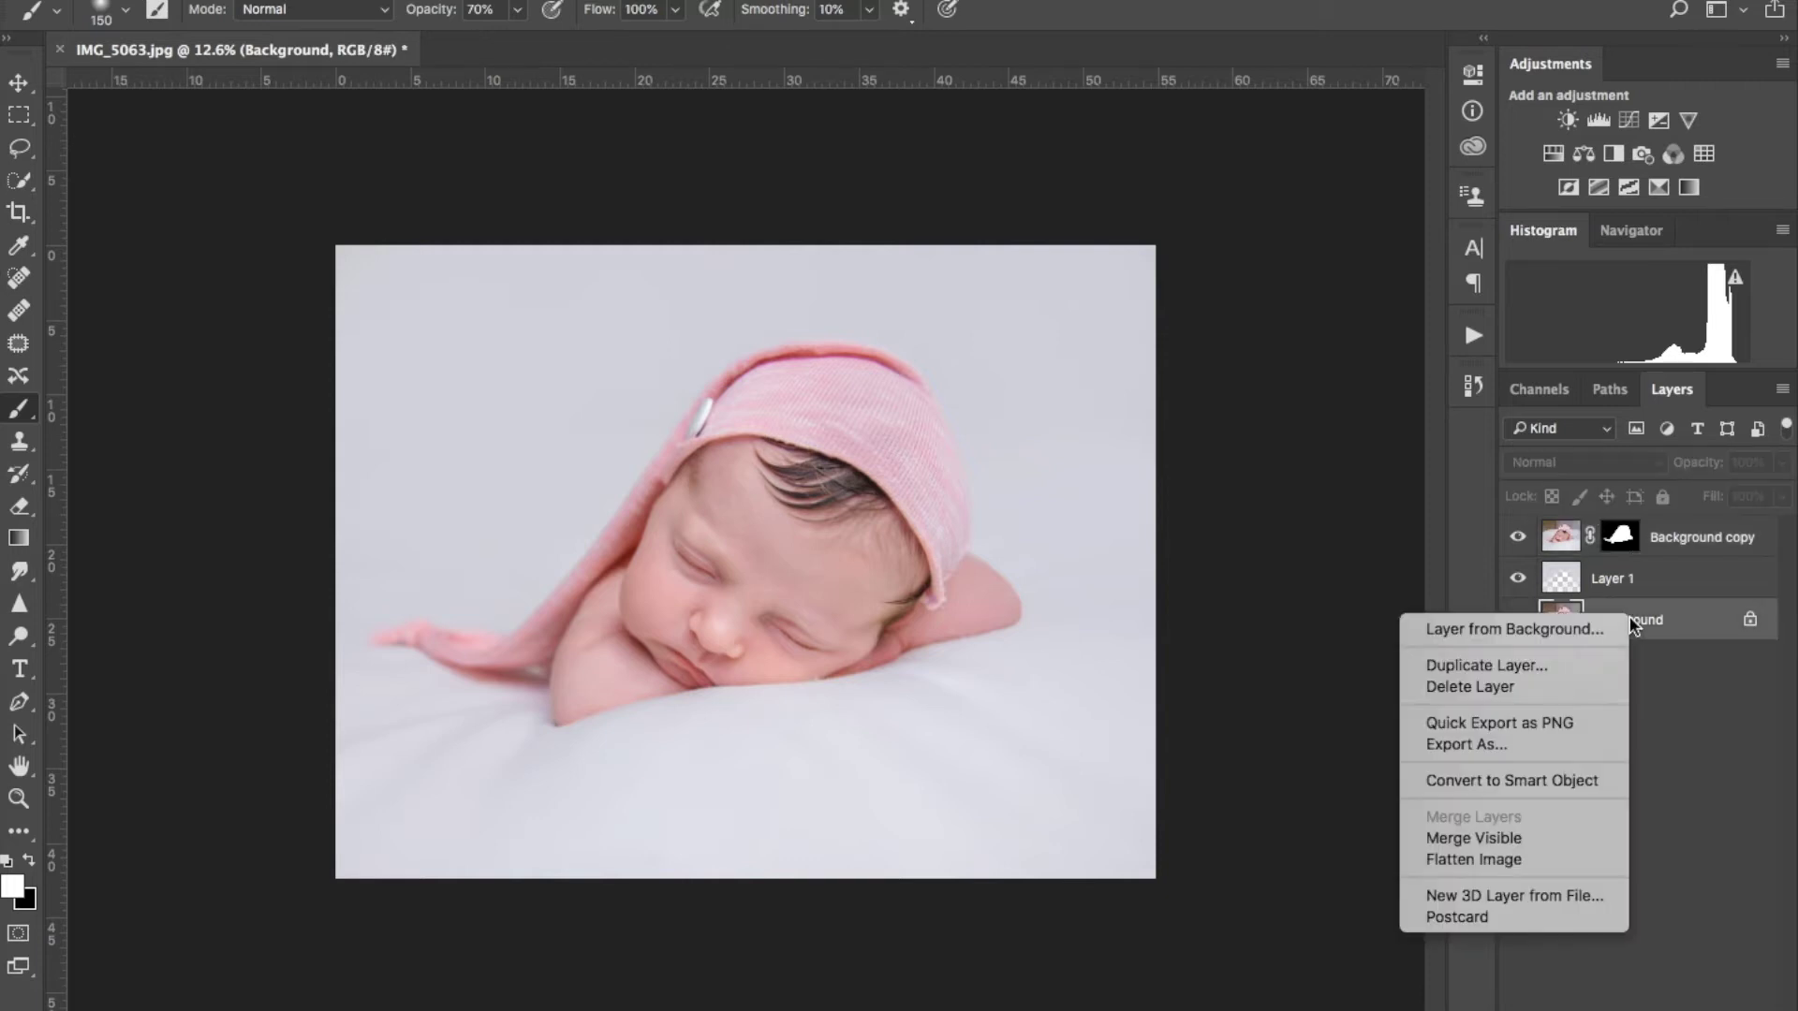
click(1508, 860)
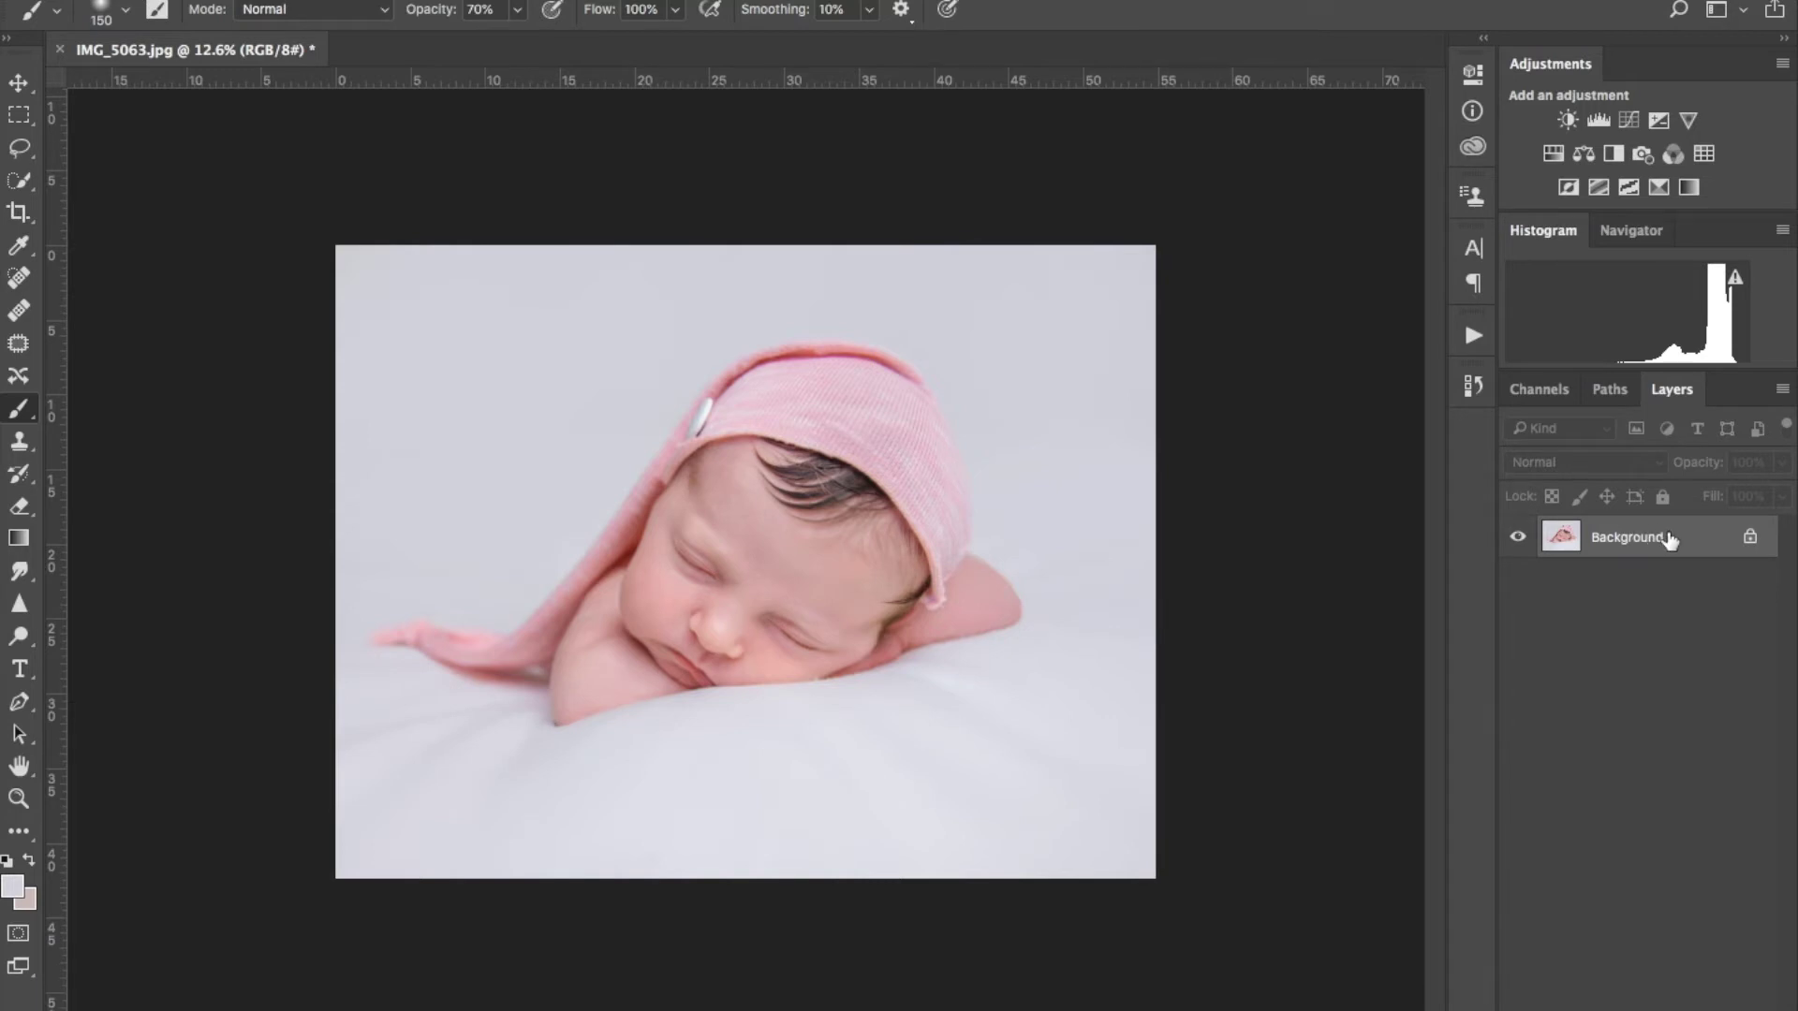
key(super+j)
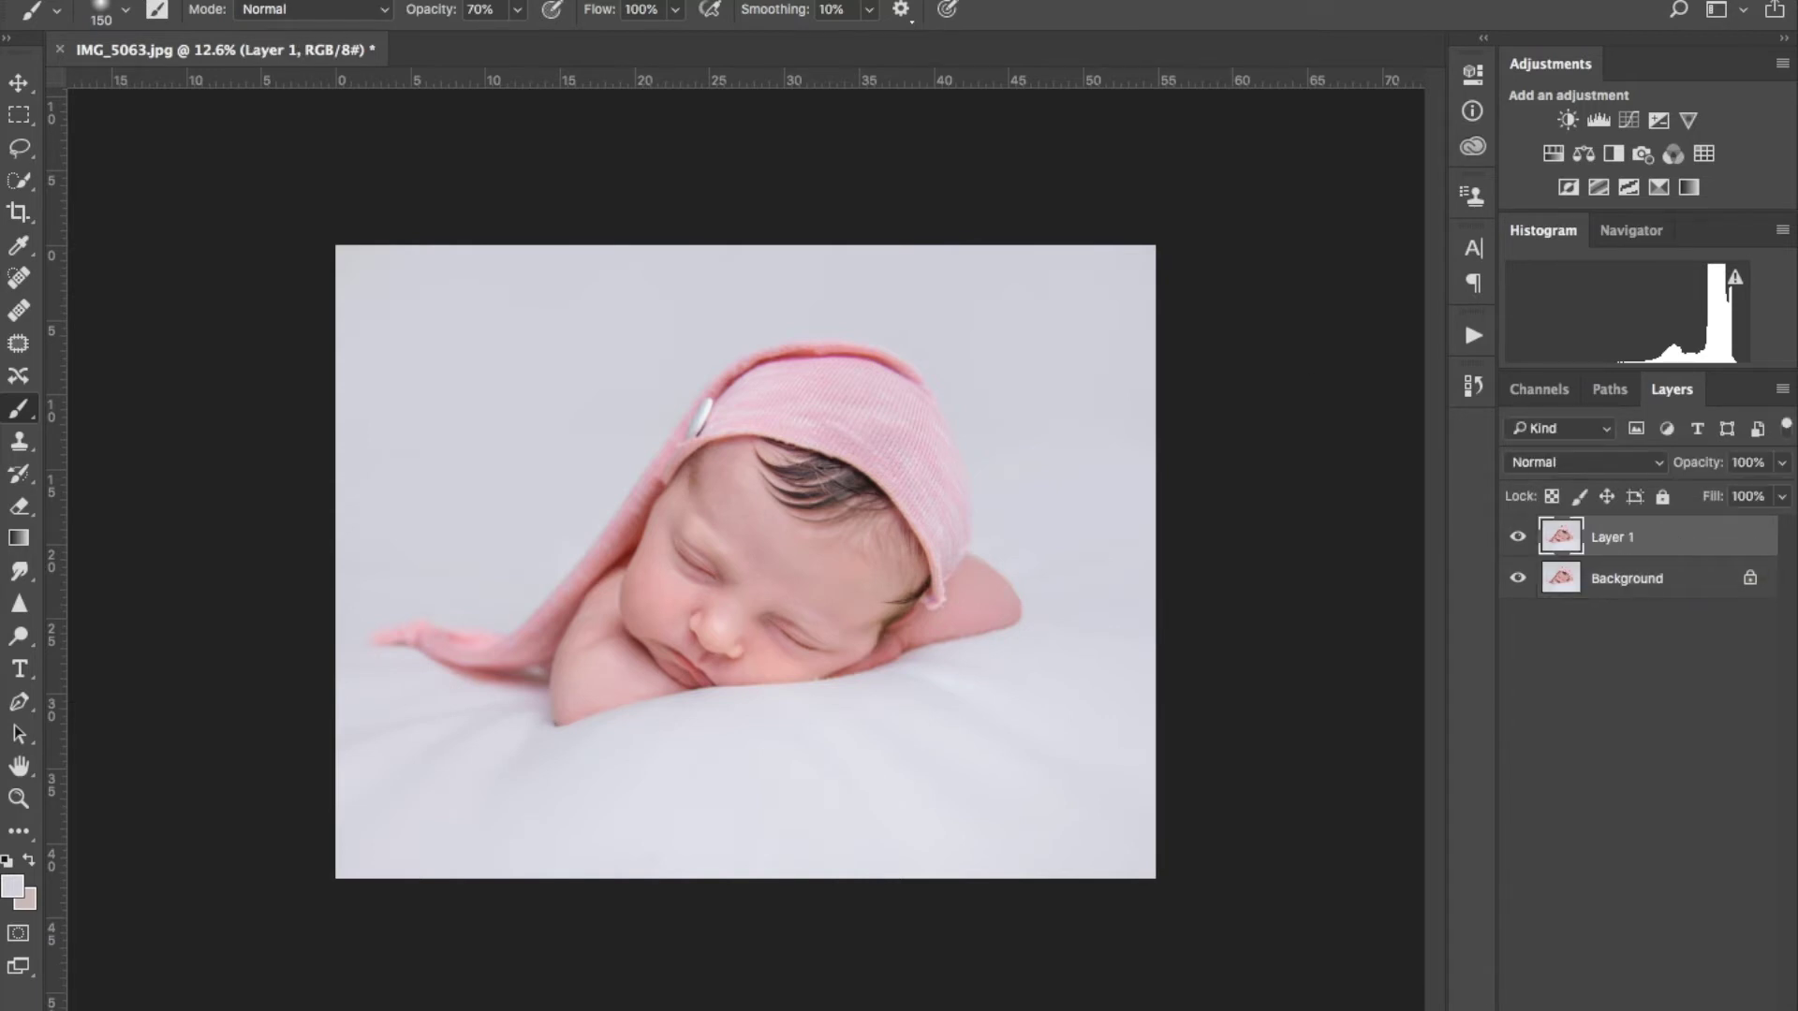
click(604, 2)
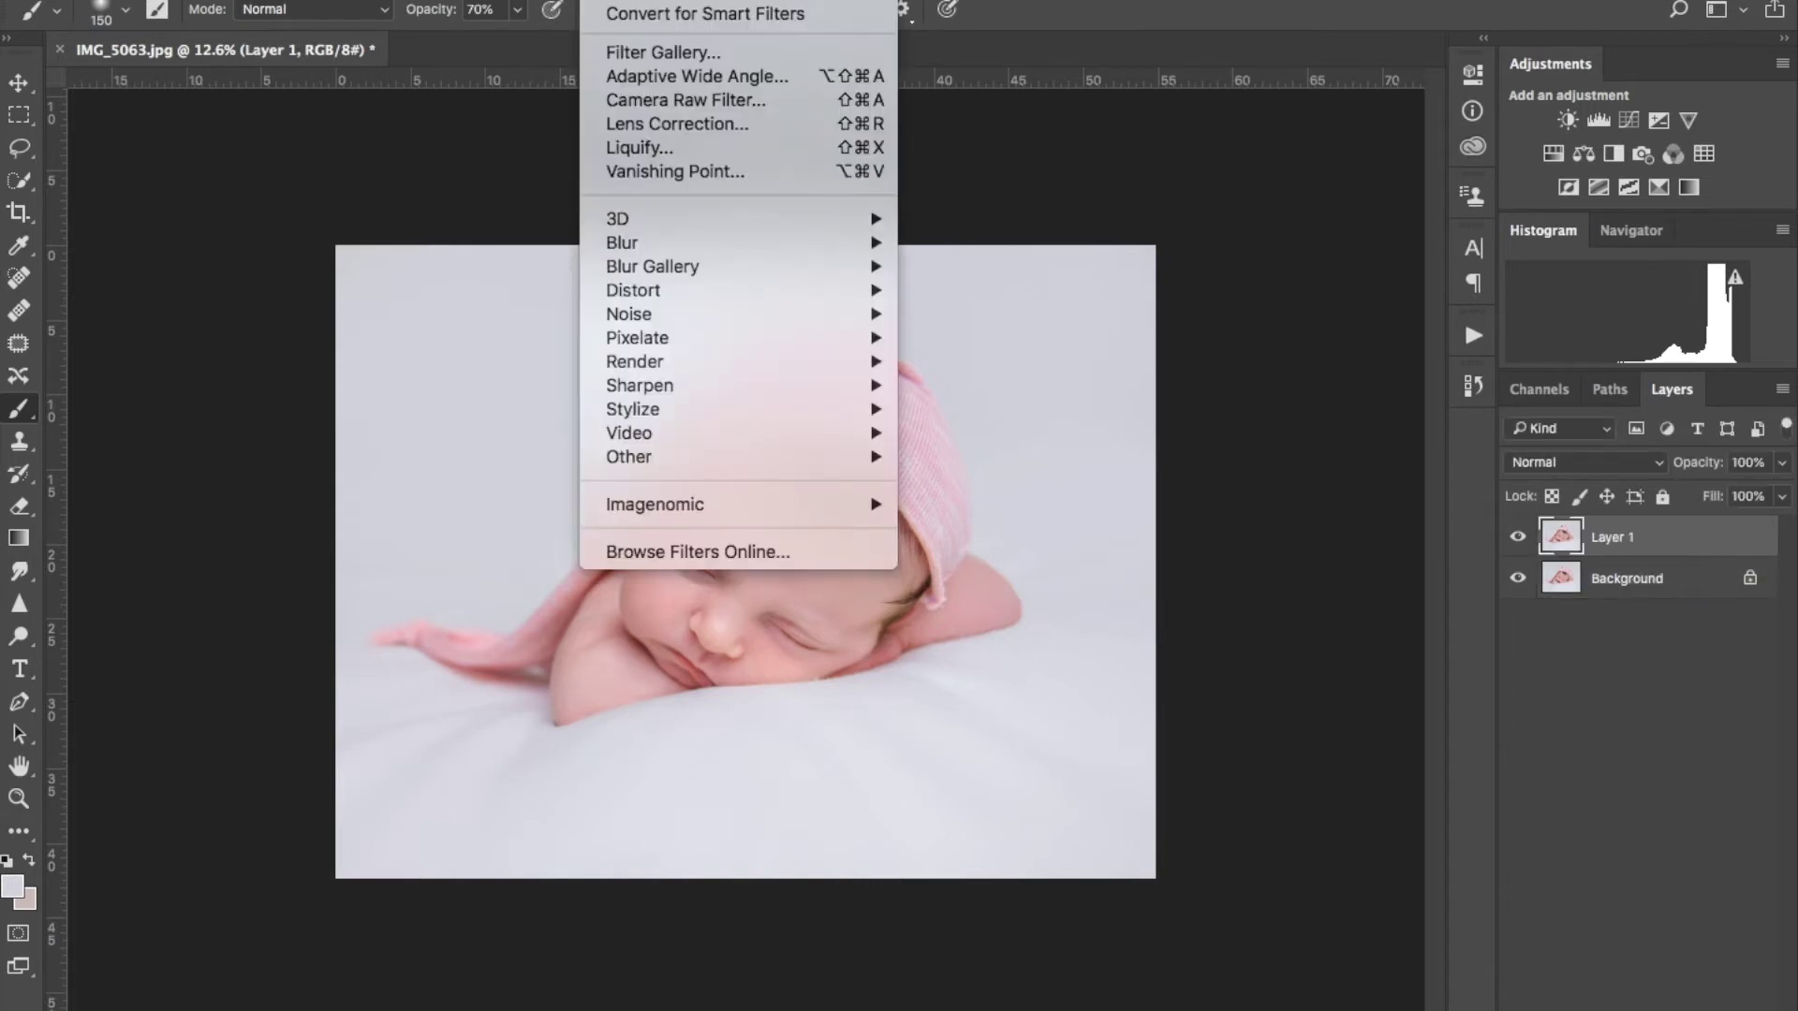
Push the hat's right edge inward with a 600-size Liquify Forward Warp brush and apply
click(665, 148)
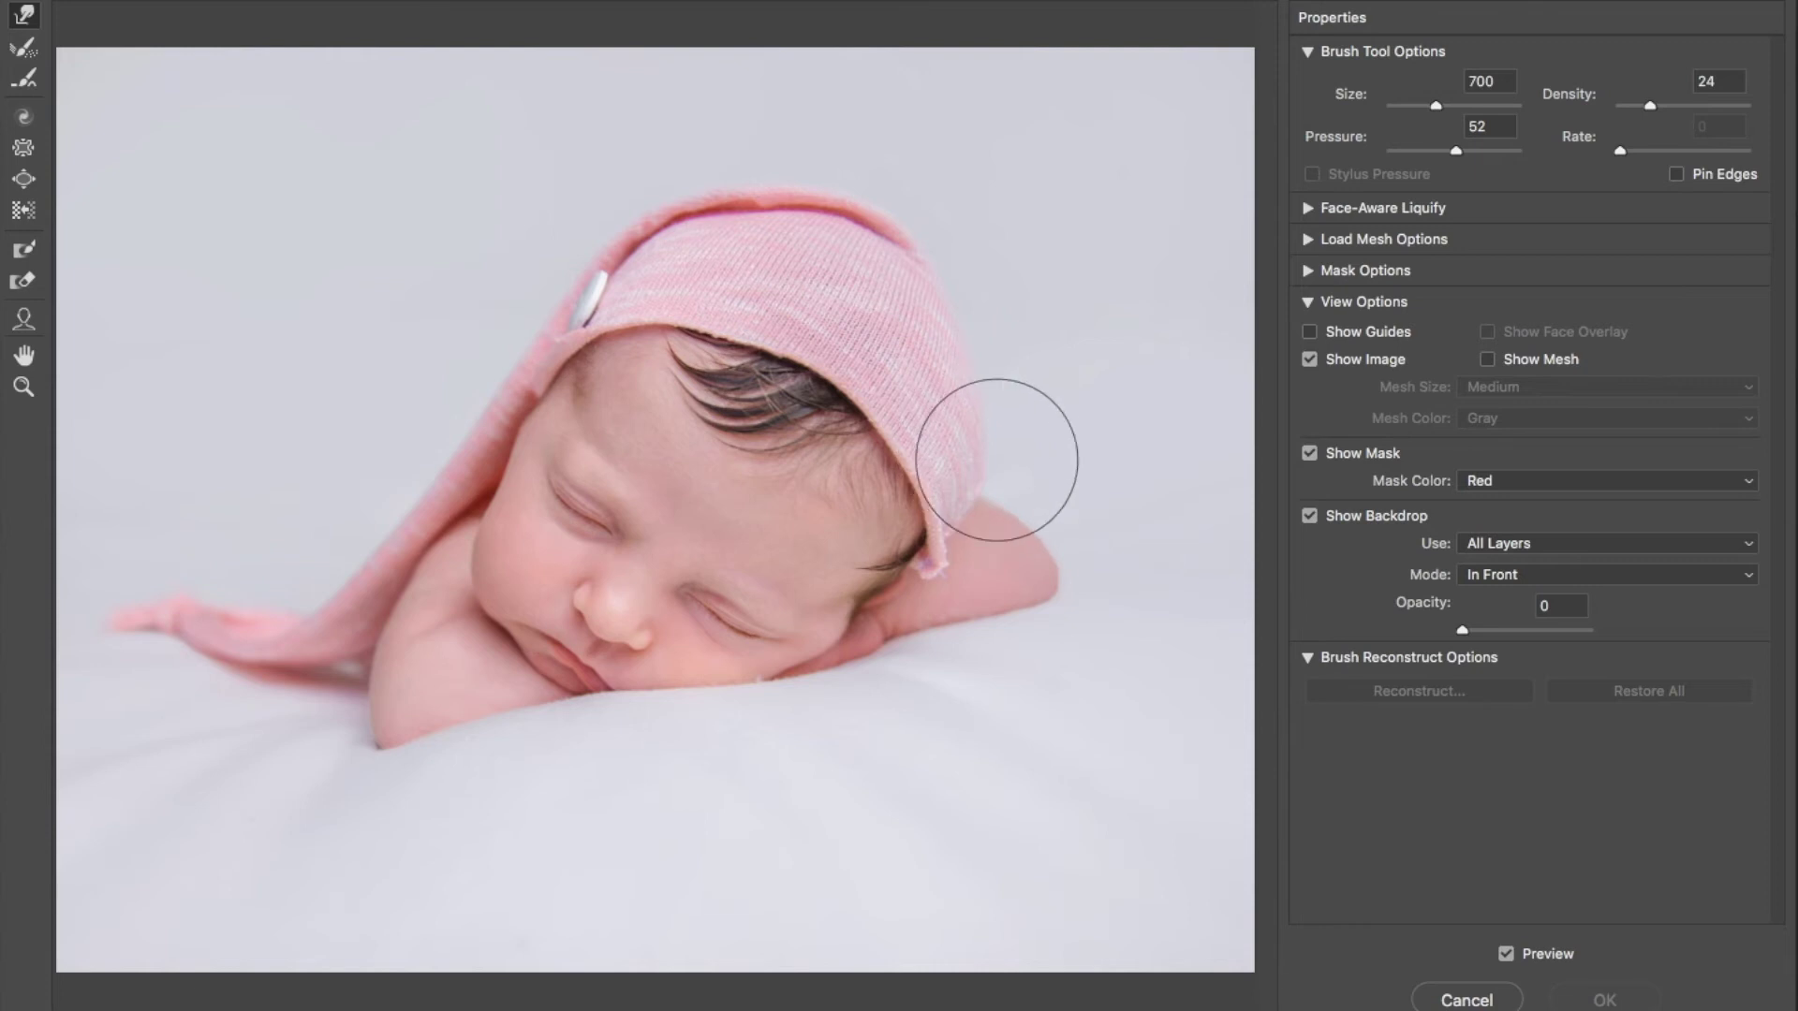
key(bracketleft)
key(bracketleft)
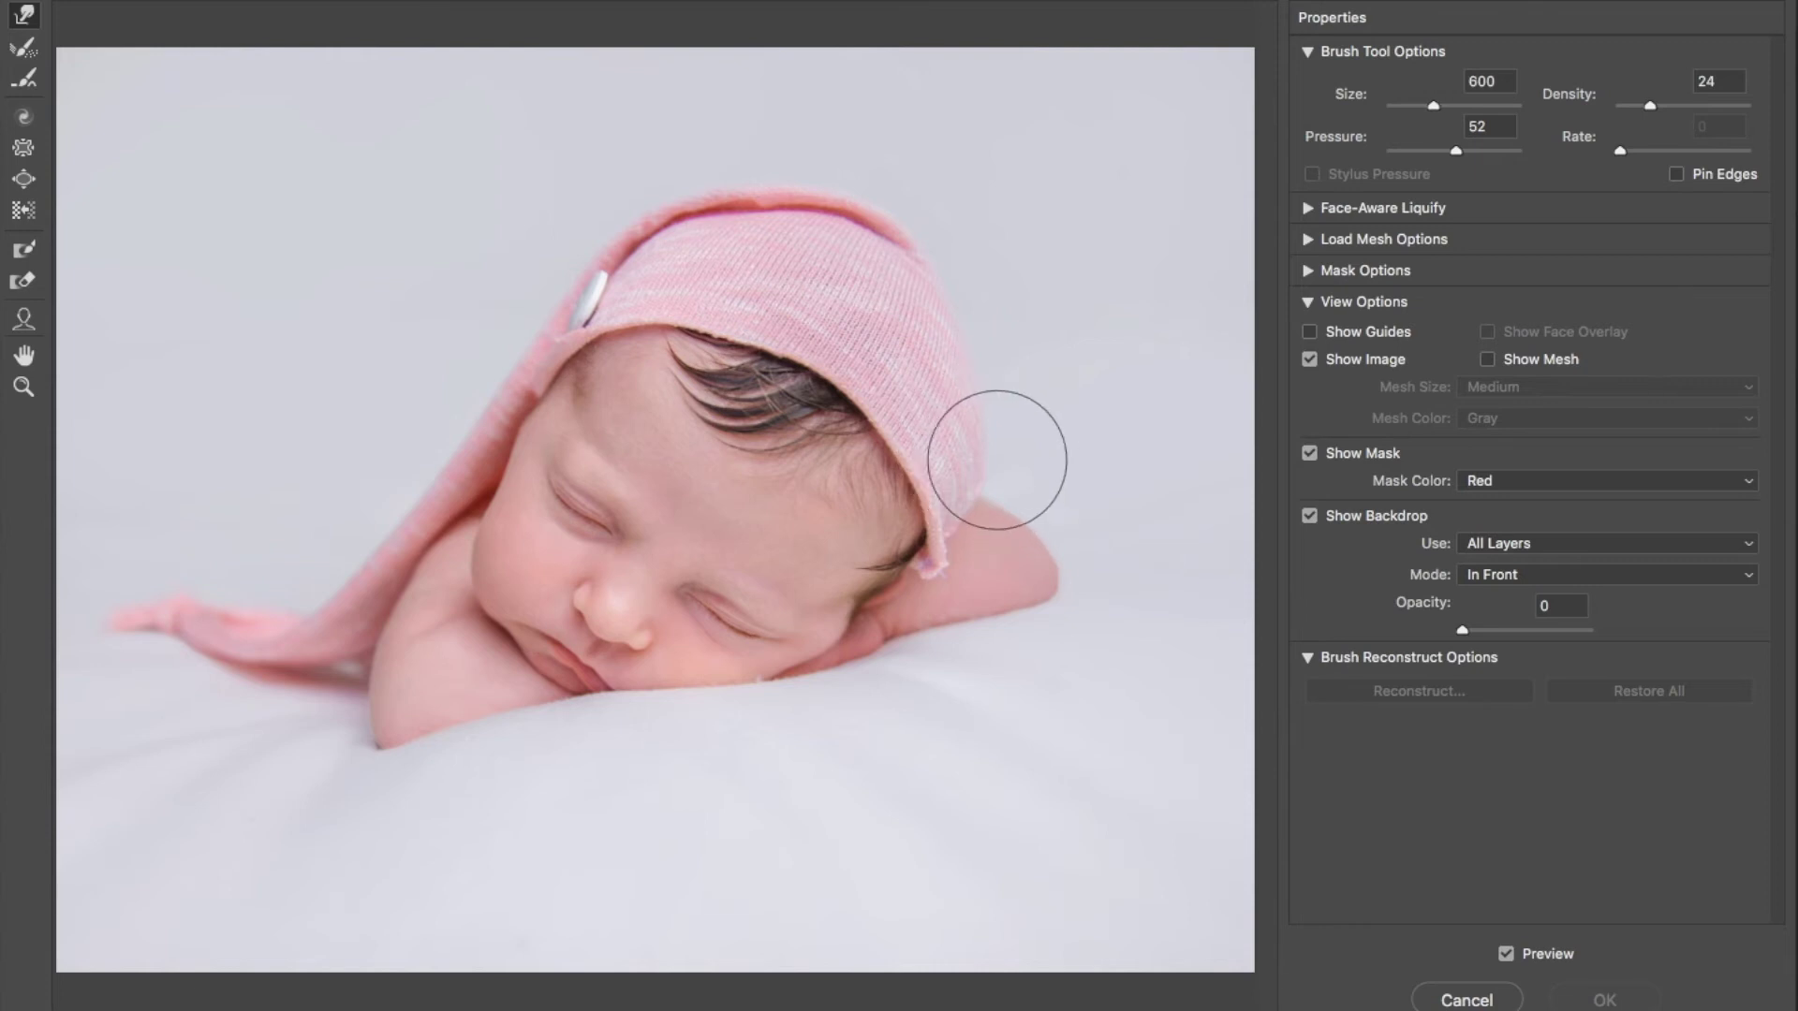
drag(997, 460, 972, 473)
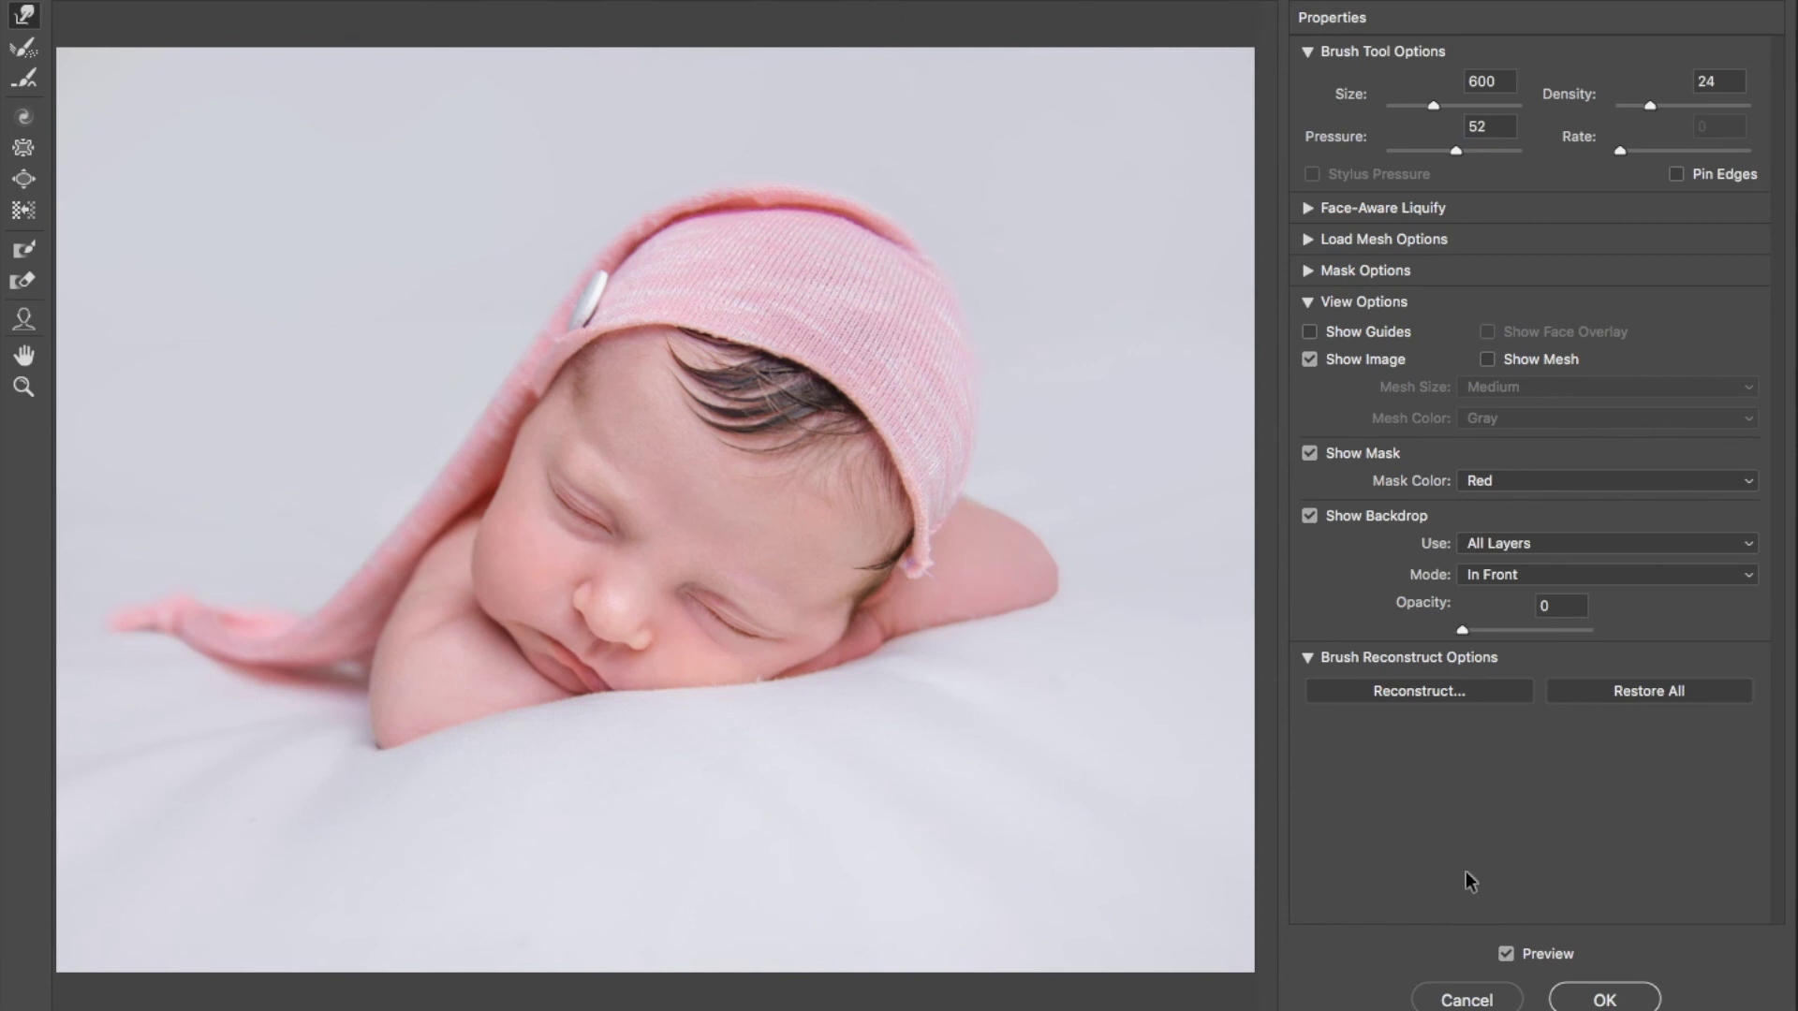
click(1592, 998)
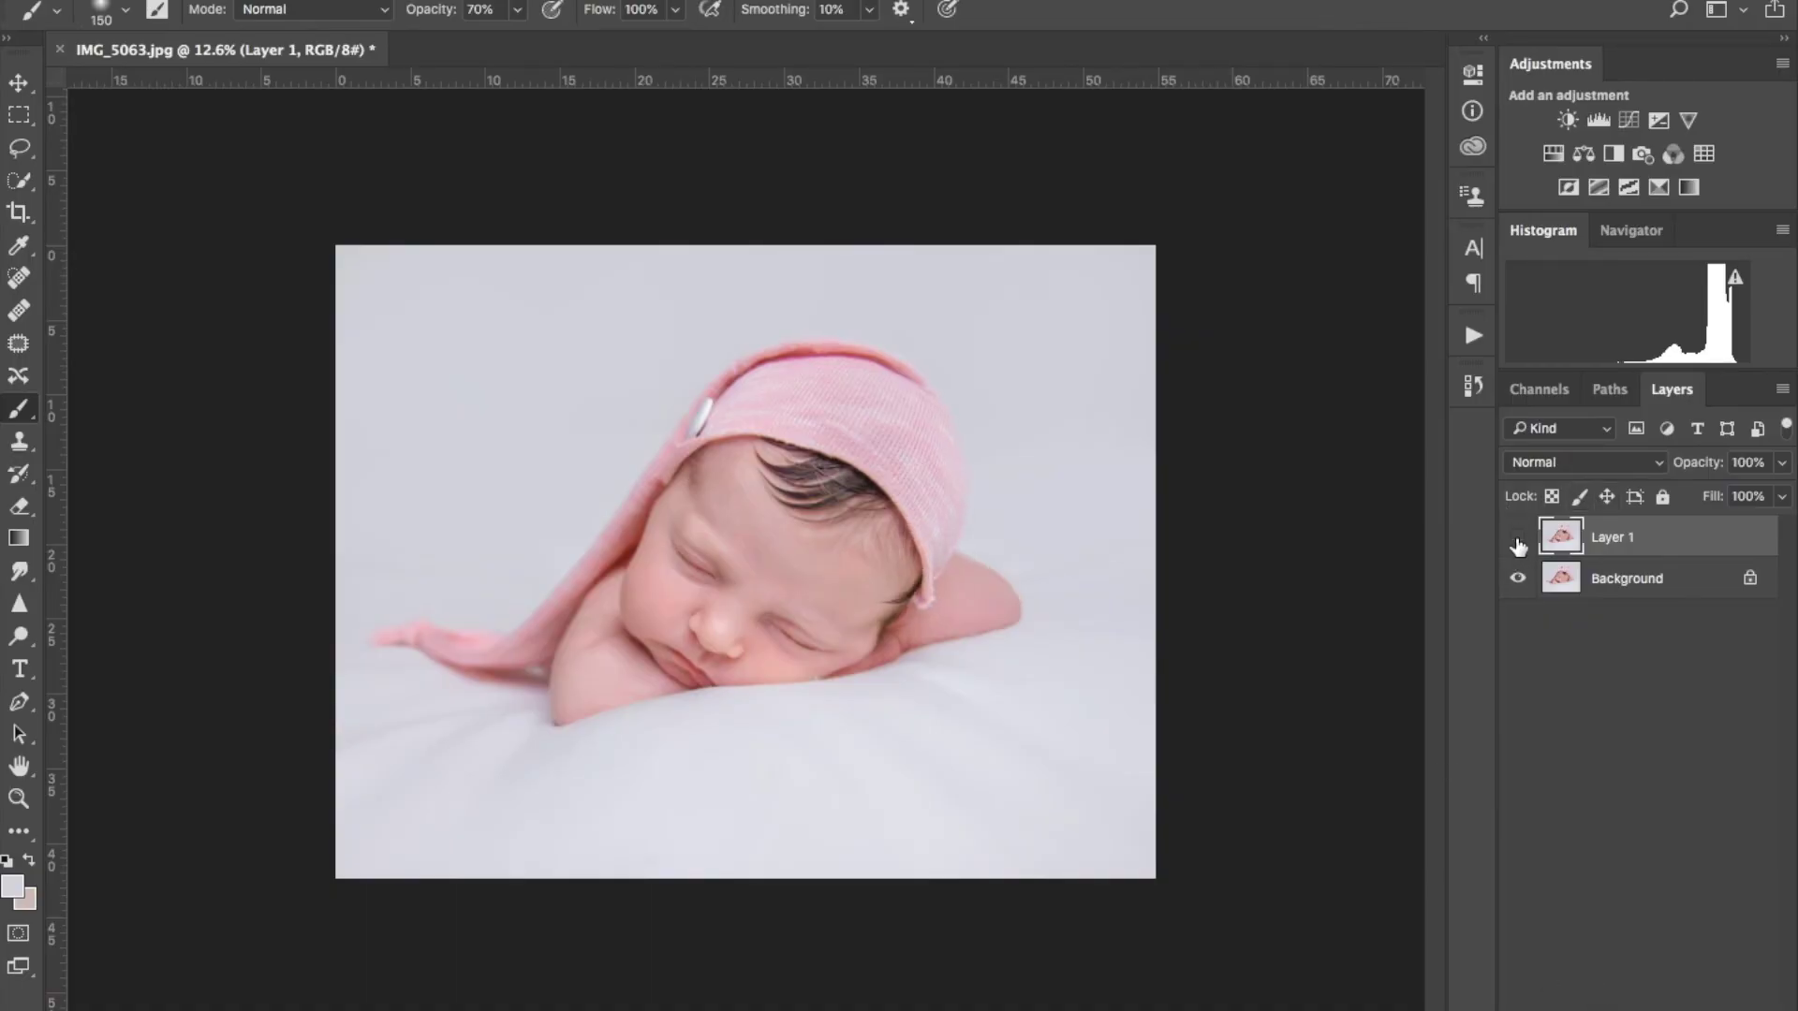
click(1518, 539)
click(1519, 540)
click(1518, 539)
click(1518, 539)
click(1518, 540)
click(1518, 539)
click(1518, 539)
click(1518, 540)
click(1518, 539)
click(1518, 539)
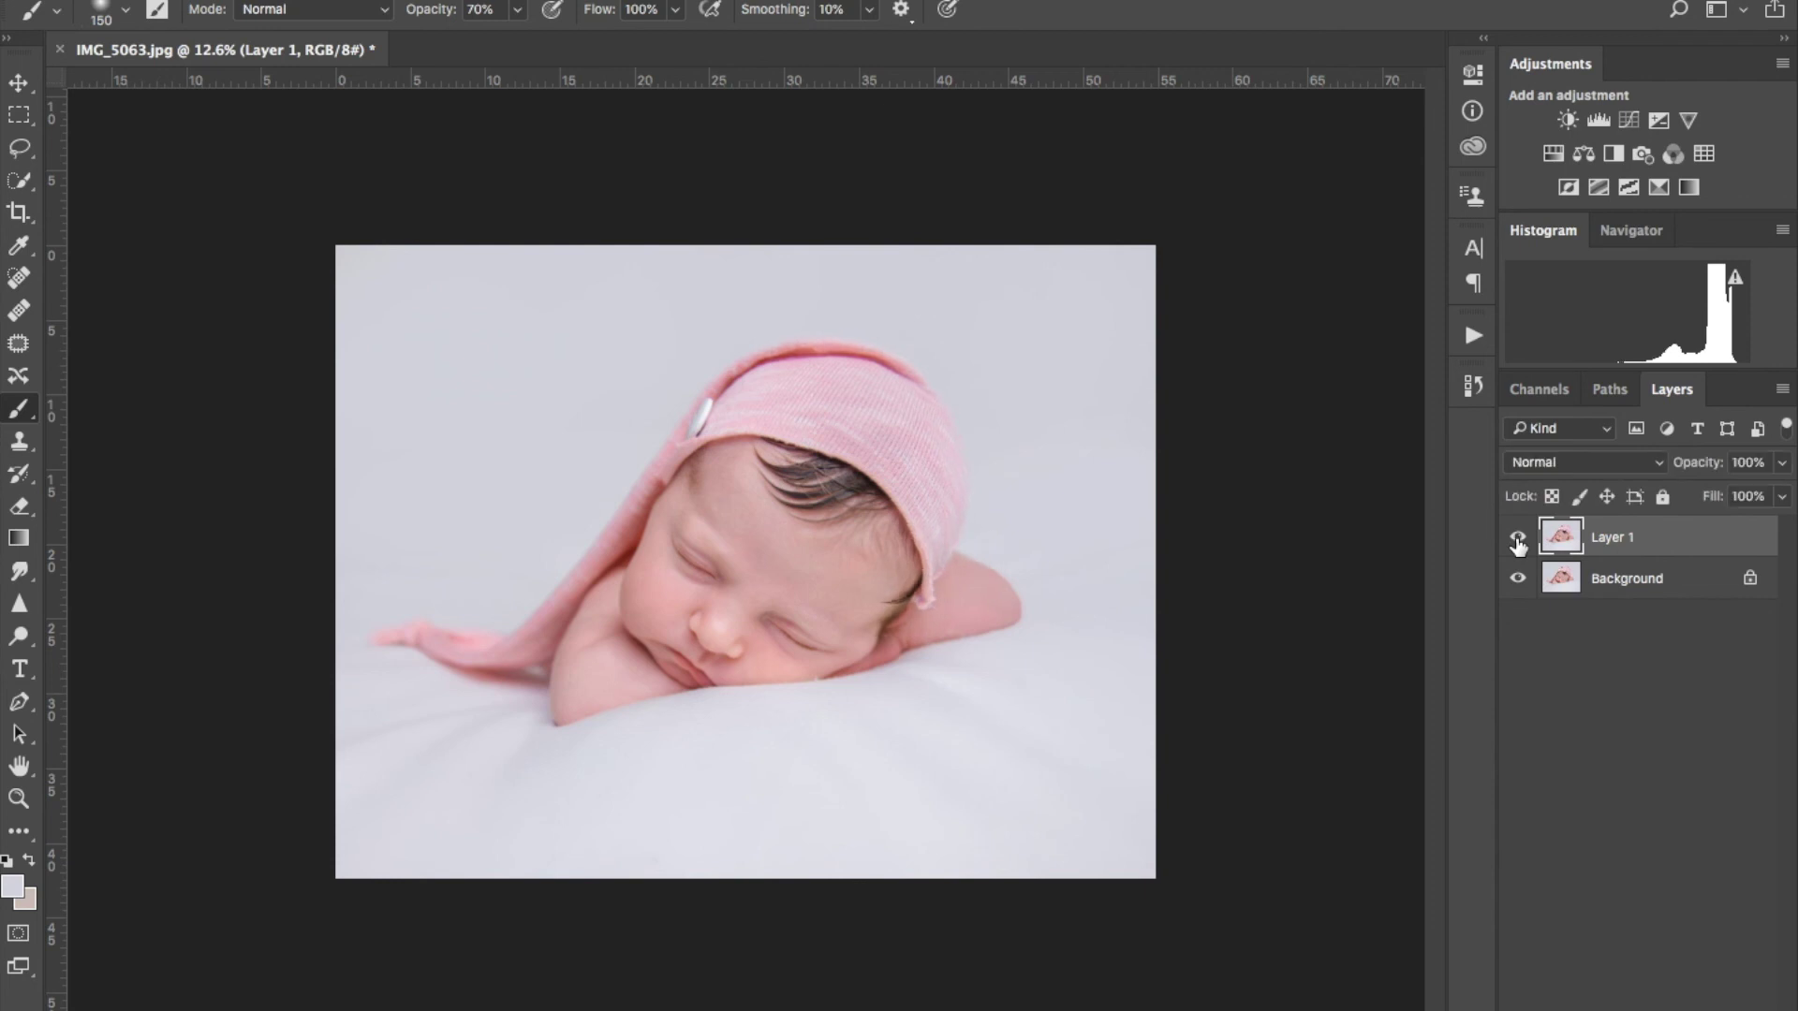